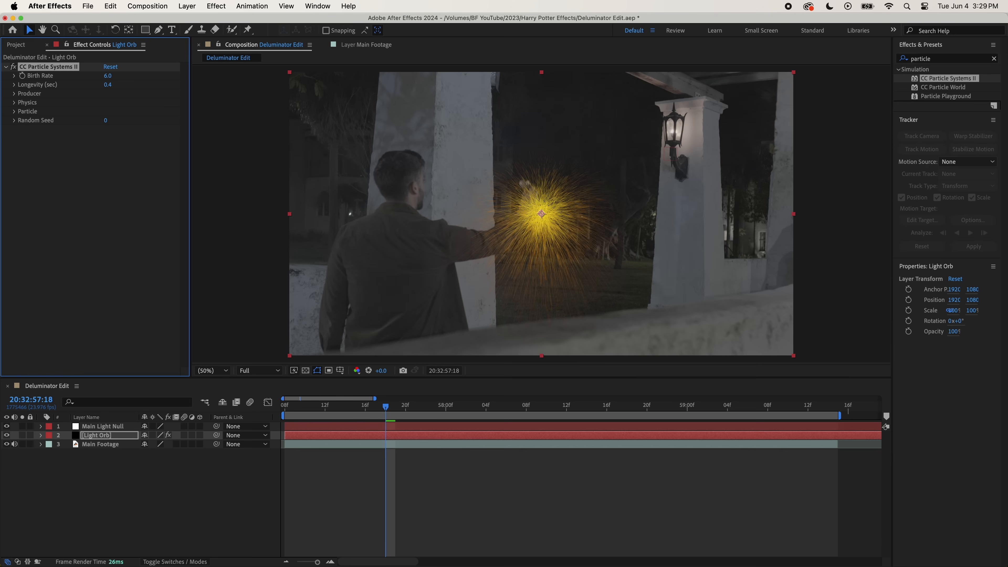
- Set the Light Orb particle effect's producer Radius X to 0.8 and Radius Y to 1.2
click(15, 94)
click(108, 111)
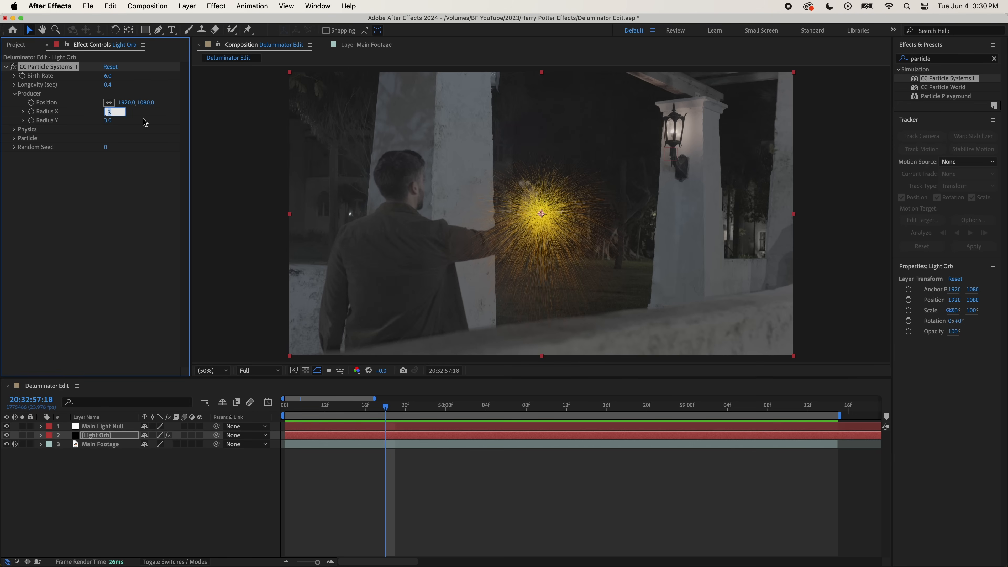
text(.8)
key(Return)
click(109, 120)
key(Return)
- Set the particle physics animation to Direction Normalized, with velocity, gravity, direction and extra all at 0
click(13, 130)
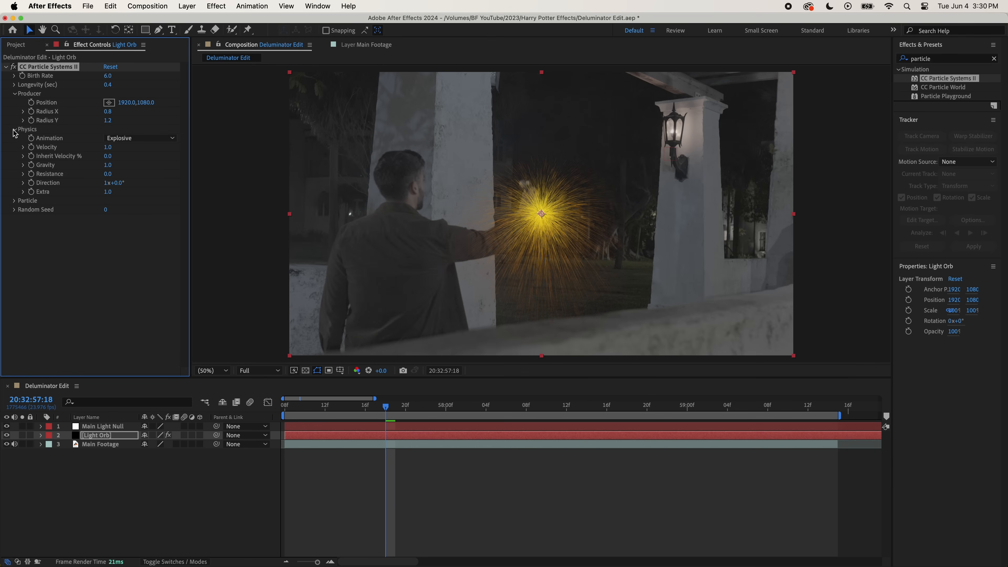
click(135, 138)
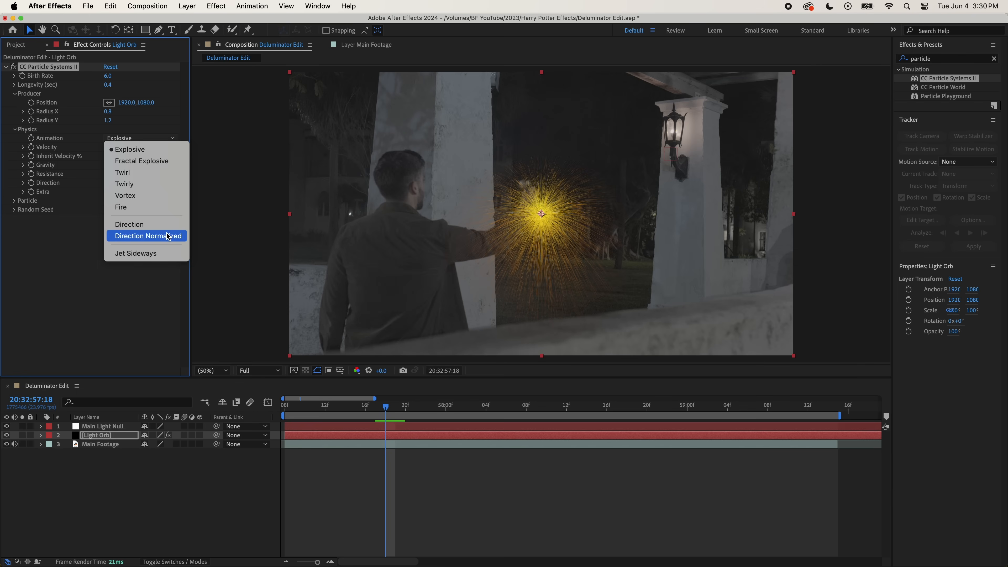
click(148, 235)
click(107, 148)
text(0)
click(108, 165)
text(0)
click(106, 183)
text(0)
click(107, 192)
text(0)
- Change the particle type to Faded Sphere and set its birth size to 0.6
click(15, 201)
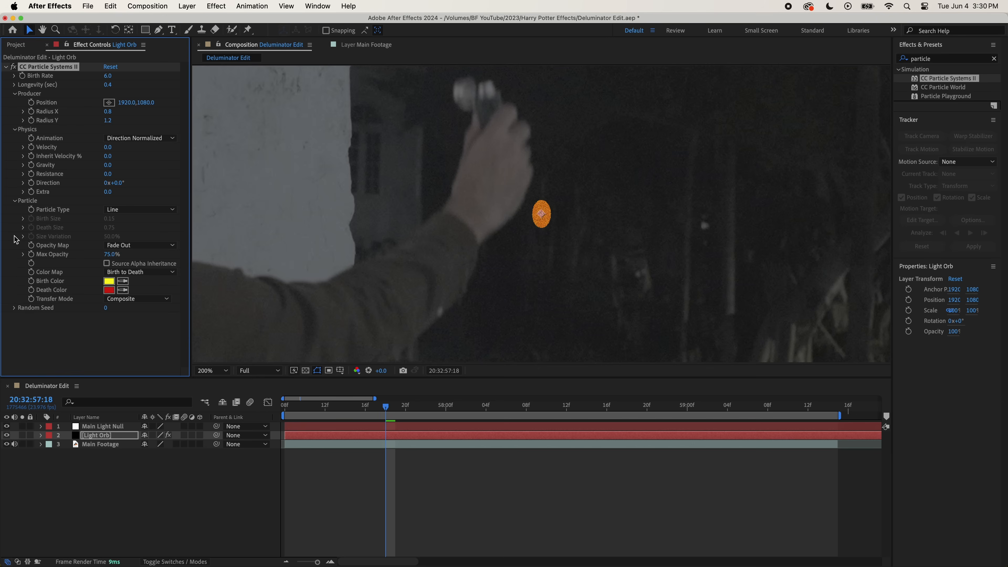
click(139, 209)
click(149, 262)
click(110, 219)
text(0.6)
key(Return)
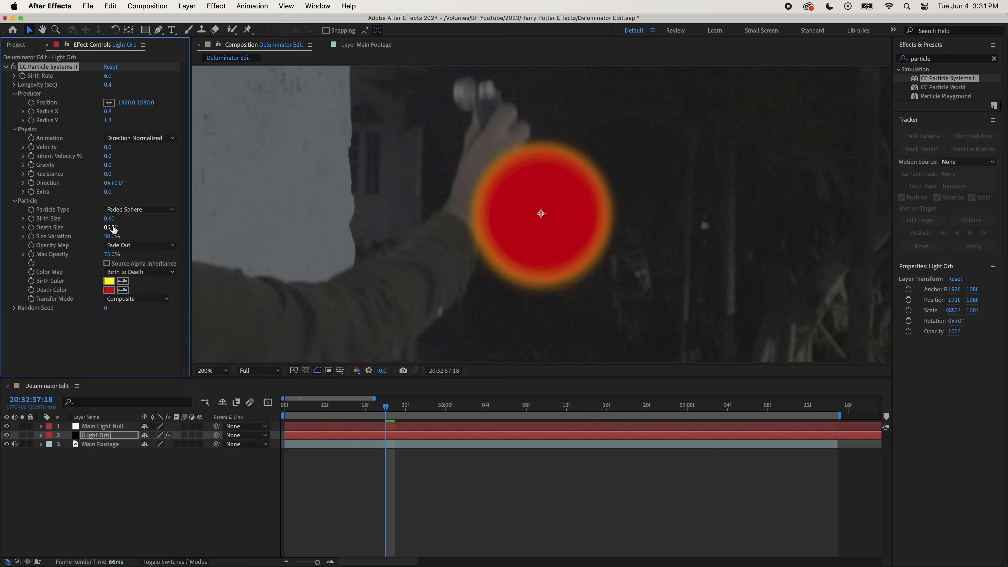
- Set the particle death size to 0 and the size variation to 7.5%
text(0)
key(Return)
click(111, 237)
text(7.5)
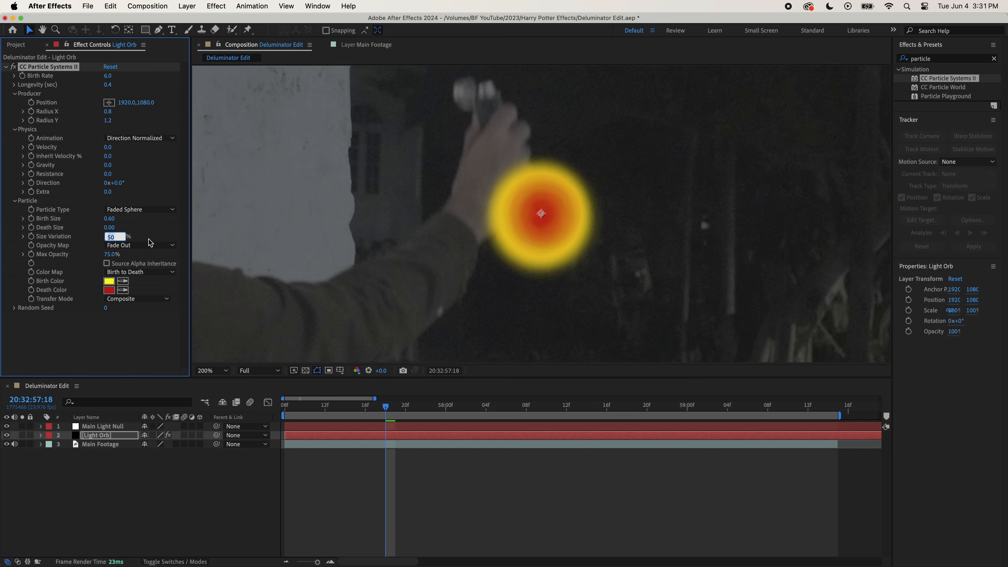
key(Return)
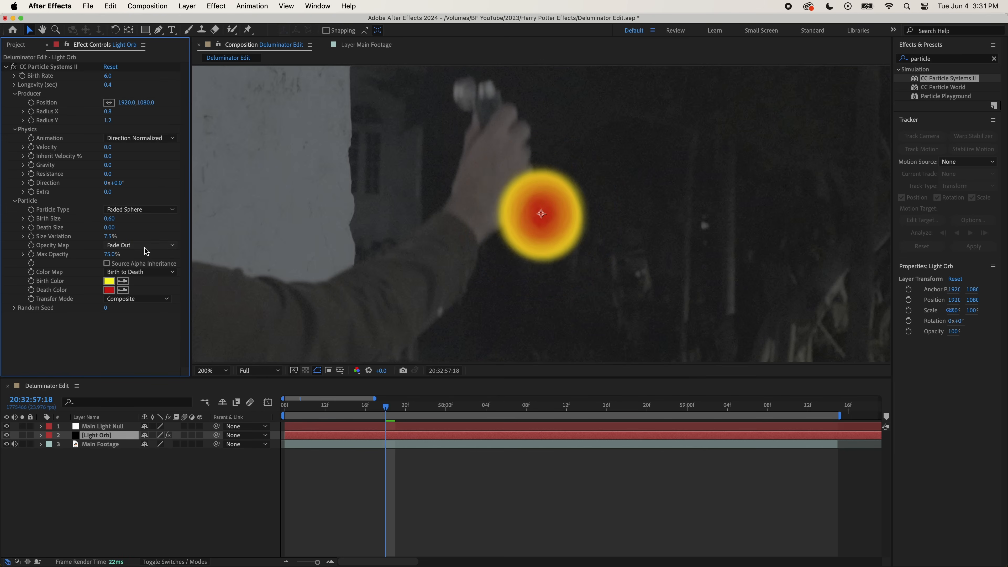
- Set the opacity map to Fade In and Out with a max opacity of 10%, and enable Source Alpha Inheritance
click(145, 245)
click(140, 303)
click(113, 254)
text(10)
key(Return)
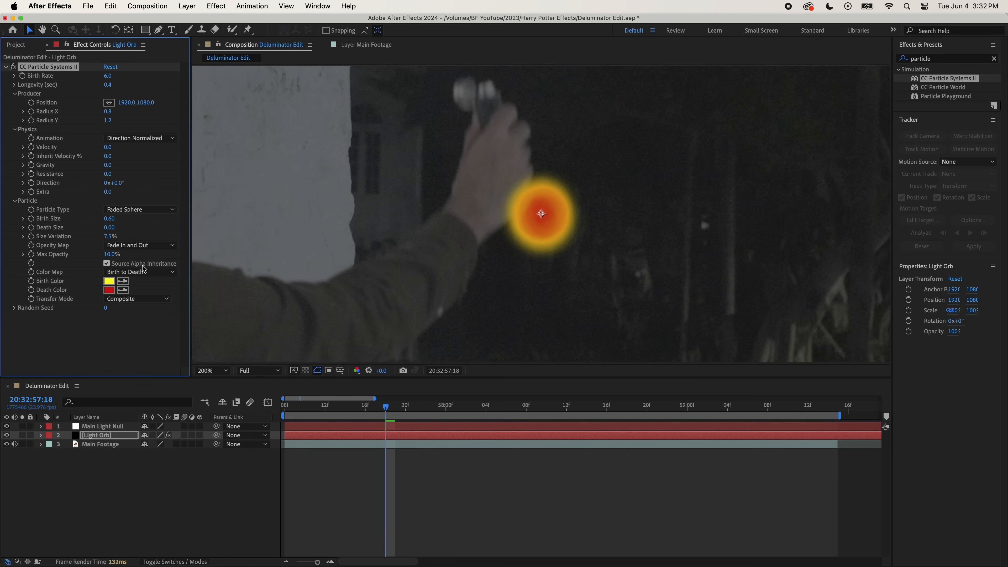
- Change the particle birth color to white
click(114, 282)
drag(591, 293, 617, 290)
mouse_move(637, 368)
mouse_down()
mouse_move(636, 321)
mouse_move(639, 339)
mouse_move(547, 256)
mouse_move(542, 347)
mouse_move(603, 262)
mouse_move(616, 272)
mouse_up()
click(633, 311)
drag(635, 314, 637, 343)
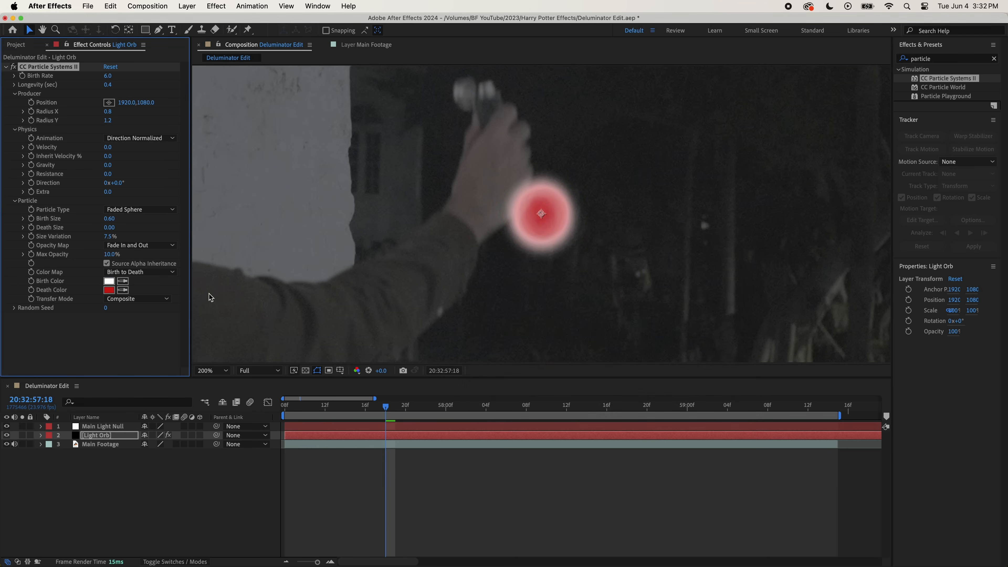
- Change the particle death color to white (FFFFFF)
click(110, 289)
drag(517, 306, 465, 245)
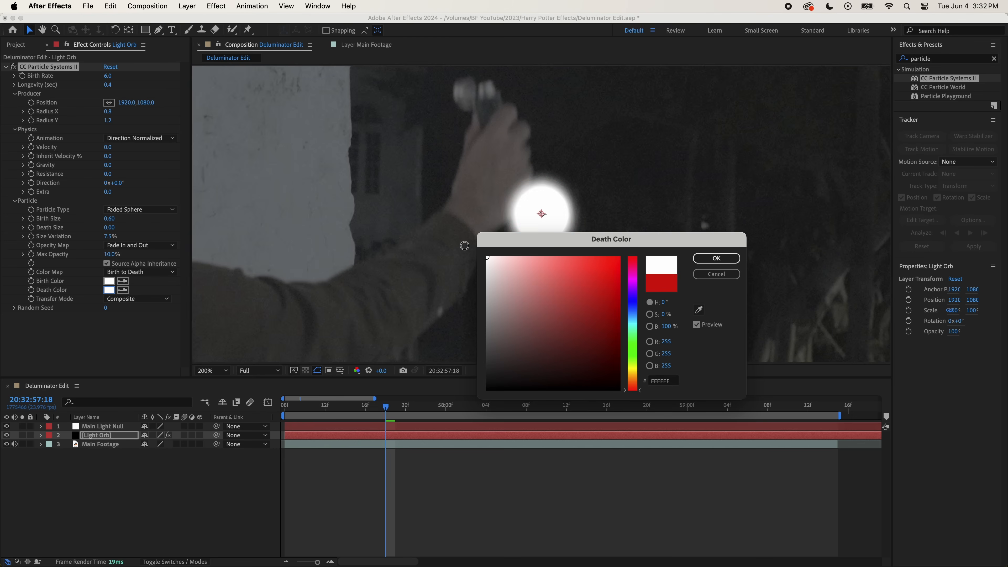
click(719, 259)
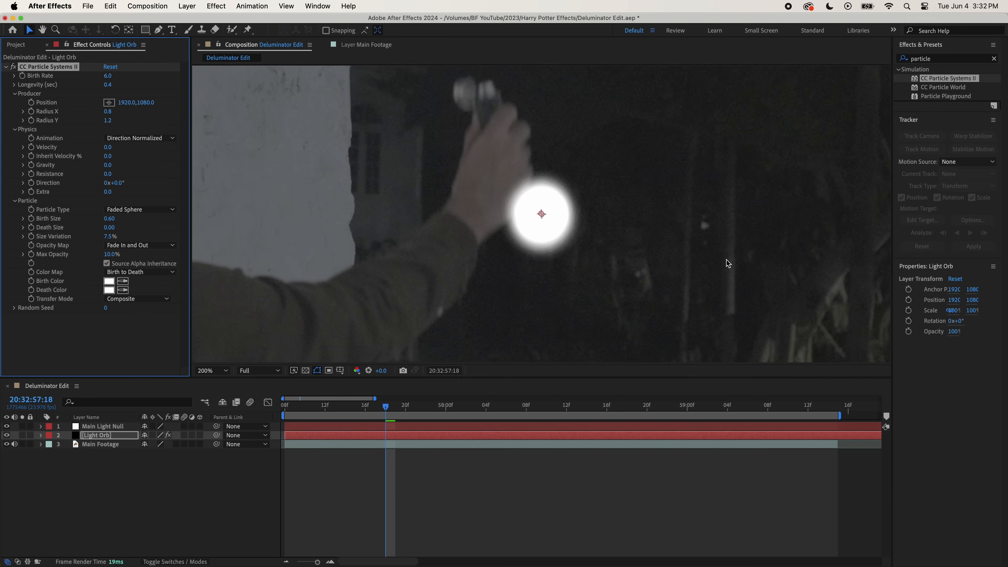
- Preview the white orb over the footage and add a Drop Shadow effect to the Light Orb layer
key(space)
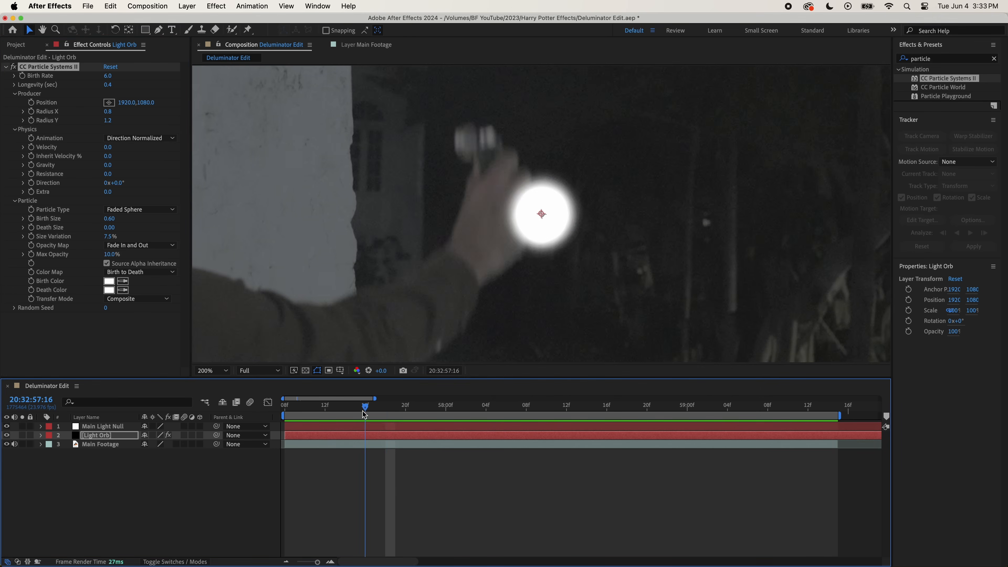
drag(654, 432, 430, 432)
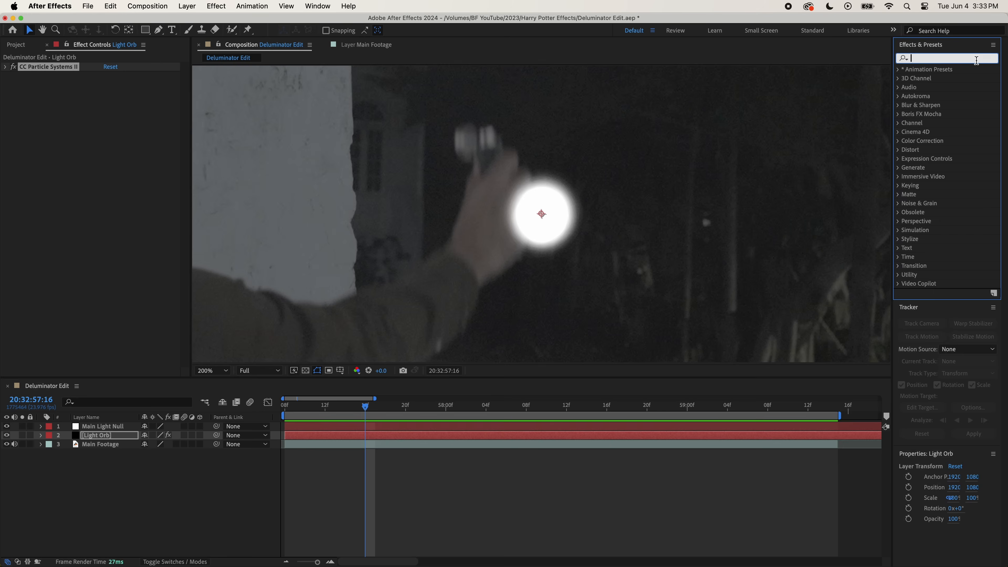
text(drop shadow)
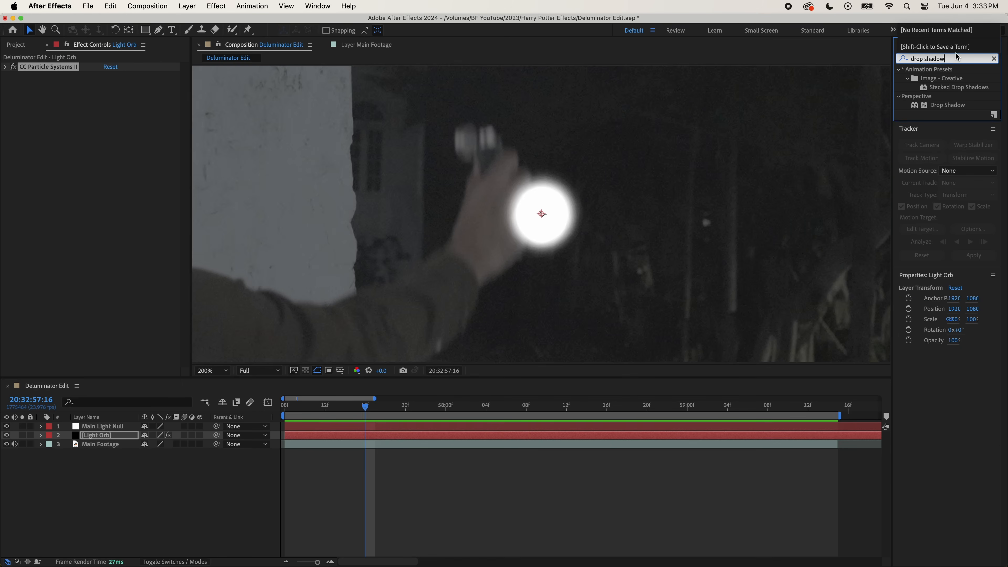
drag(960, 107, 102, 161)
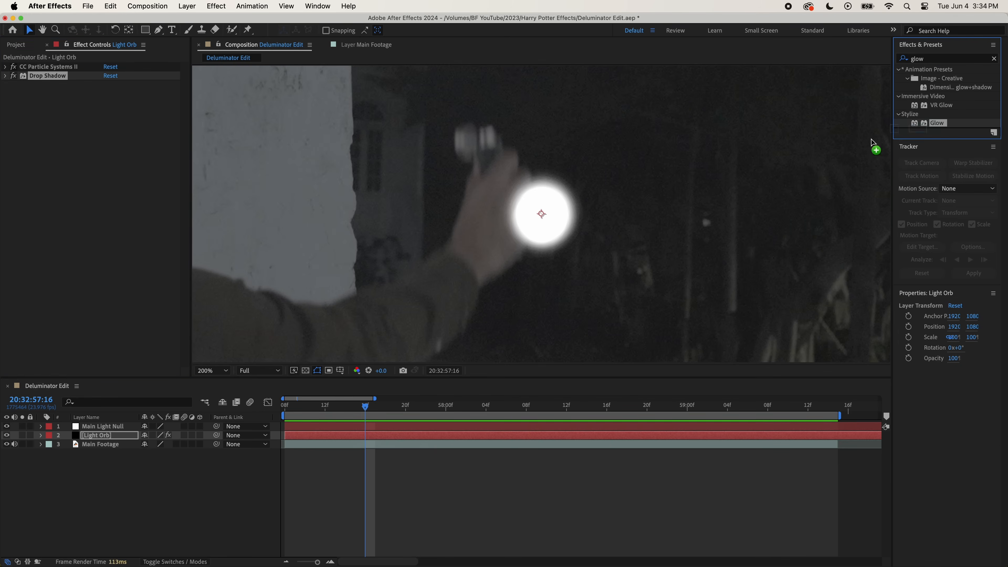
- Add a Glow effect with a radius of 215 to the Light Orb layer and duplicate that glow
drag(873, 146, 110, 164)
click(109, 112)
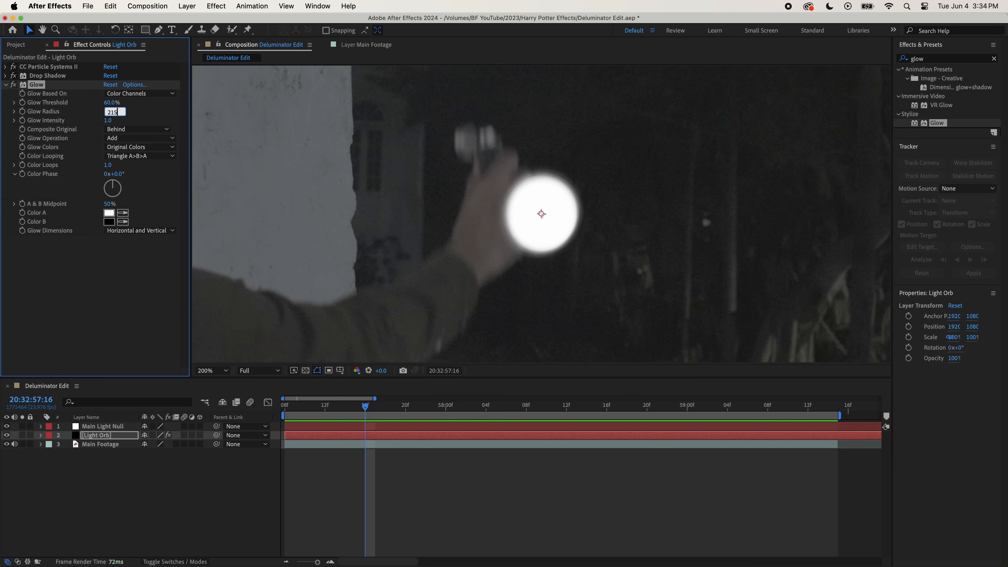
key(Return)
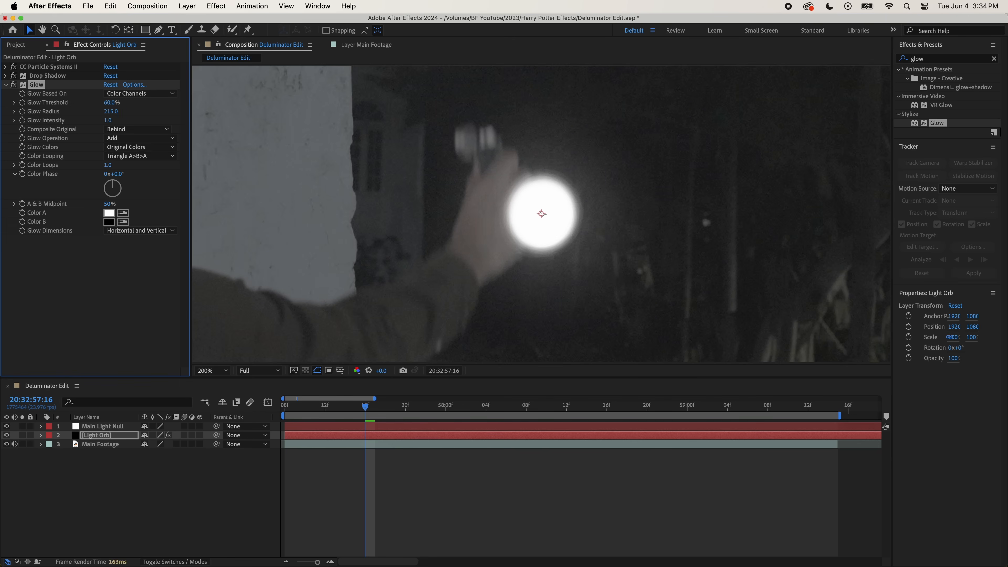
key(super+d)
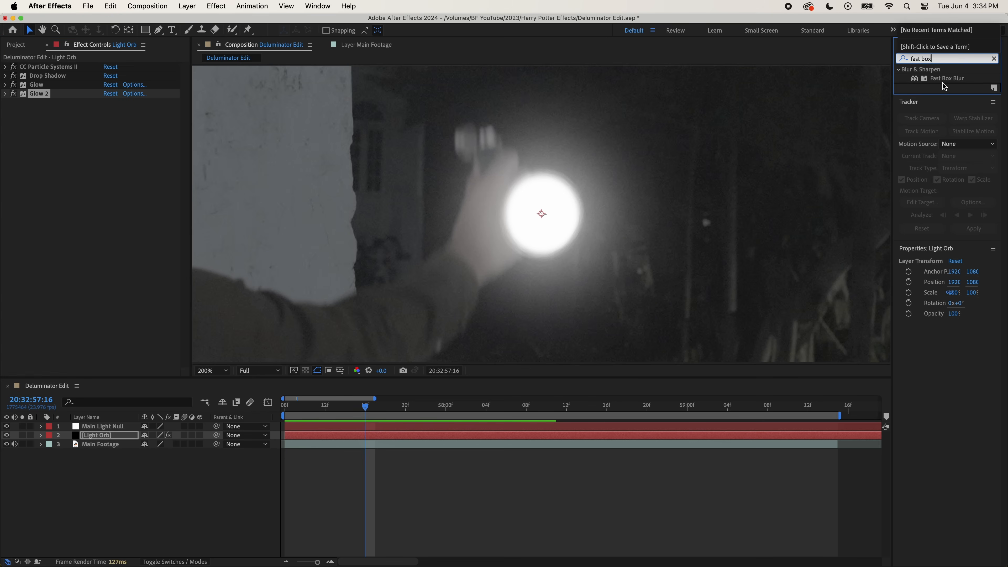
- Add a Fast Box Blur effect to the Light Orb layer with a blur radius of 20
drag(946, 78, 91, 208)
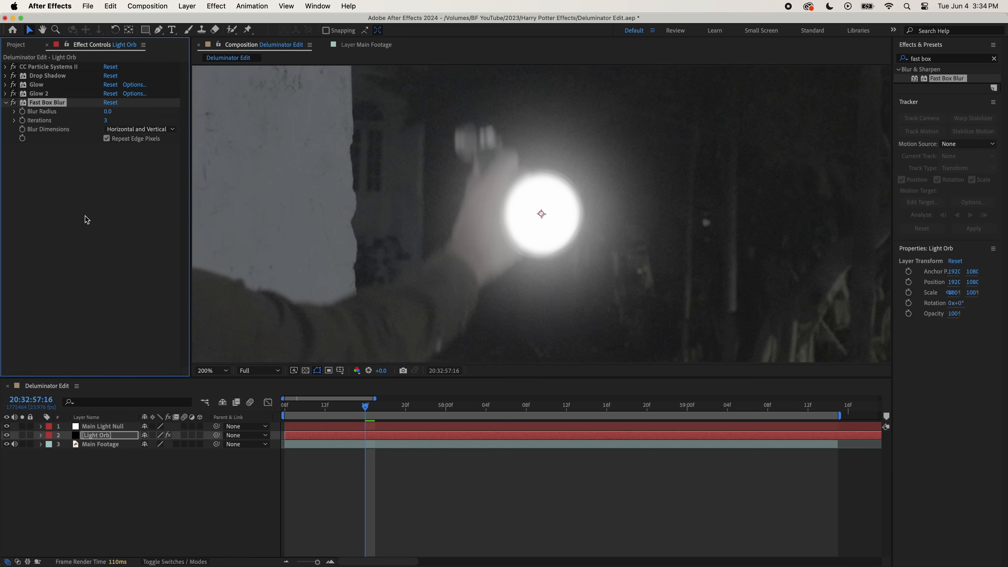
click(107, 111)
key(Return)
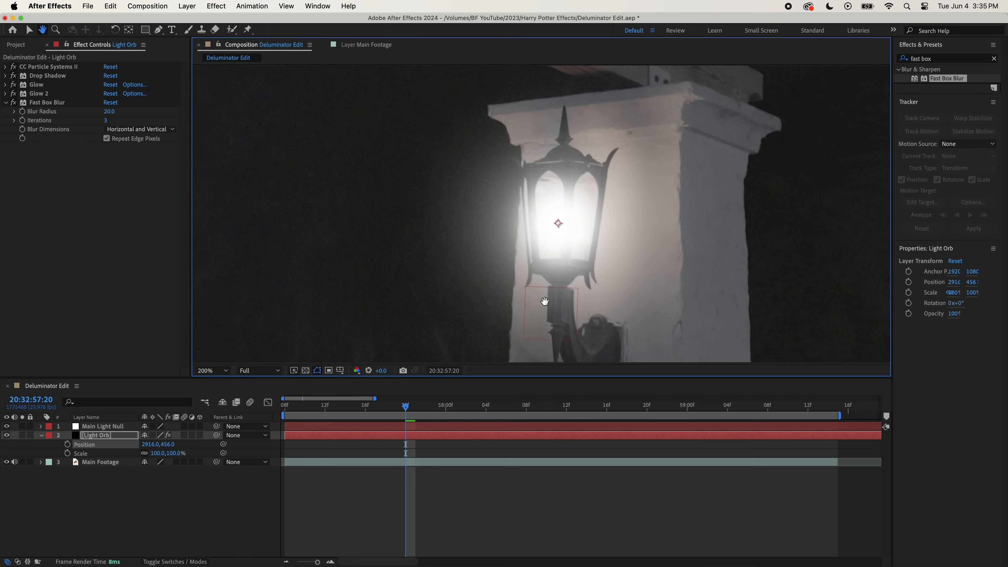
- Scale the Light Orb layer to 55% and align it with the lamp's bulb at the start of the clip
drag(174, 453, 153, 453)
drag(551, 233, 555, 236)
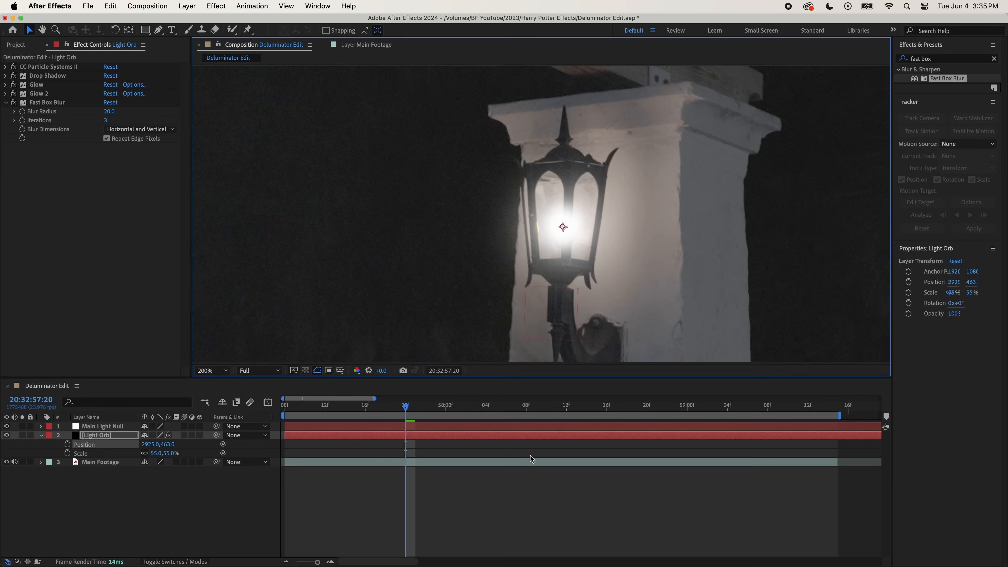
click(530, 455)
scroll(502, 260, down, 1)
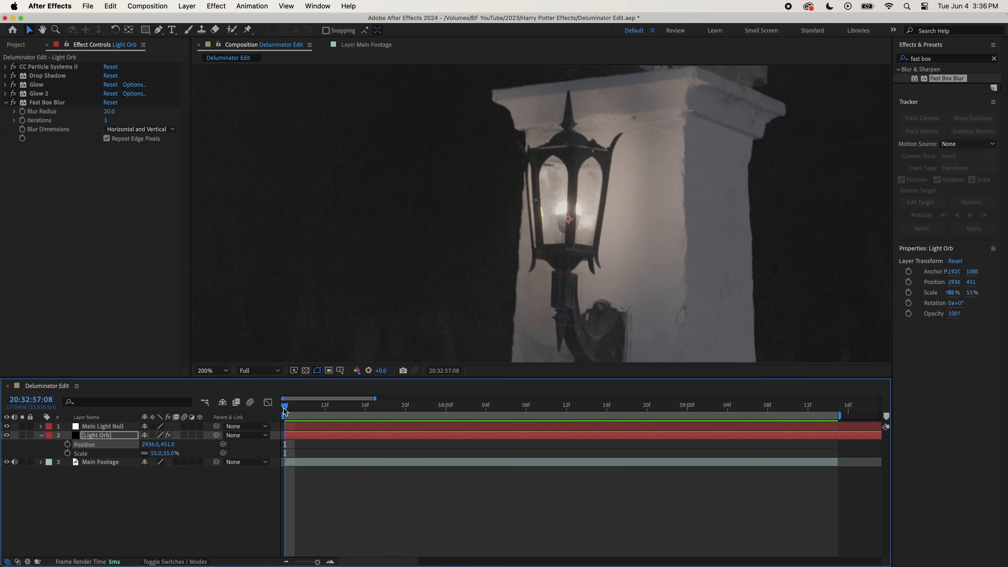
drag(313, 438, 294, 436)
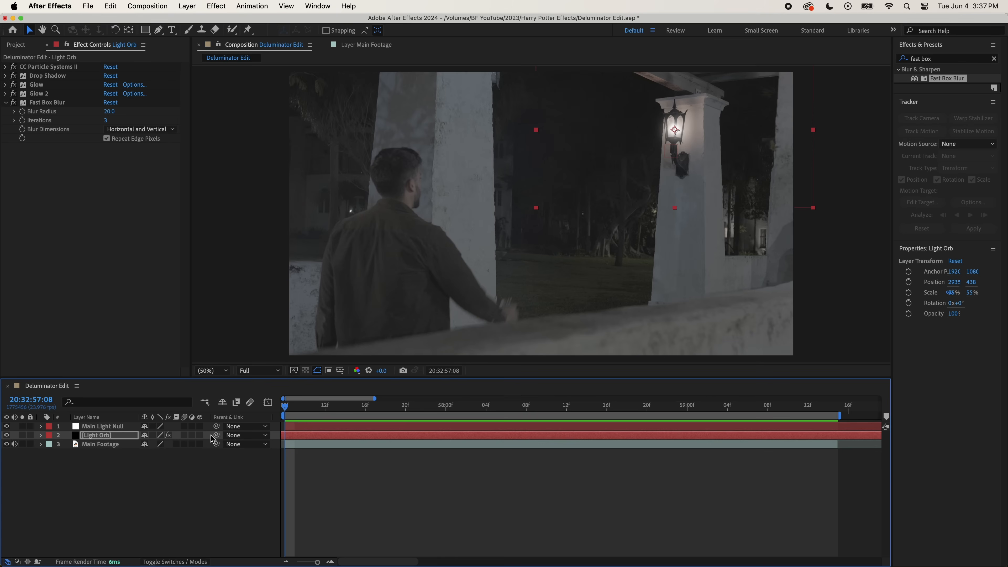
- Parent the Light Orb layer to Main Light Null and play back the result
drag(217, 436, 119, 431)
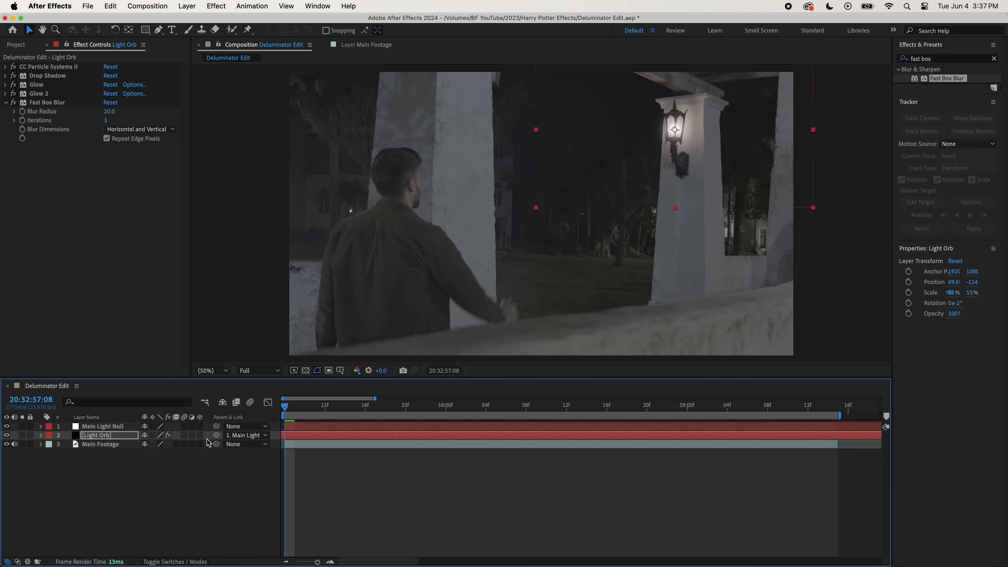
click(339, 471)
key(space)
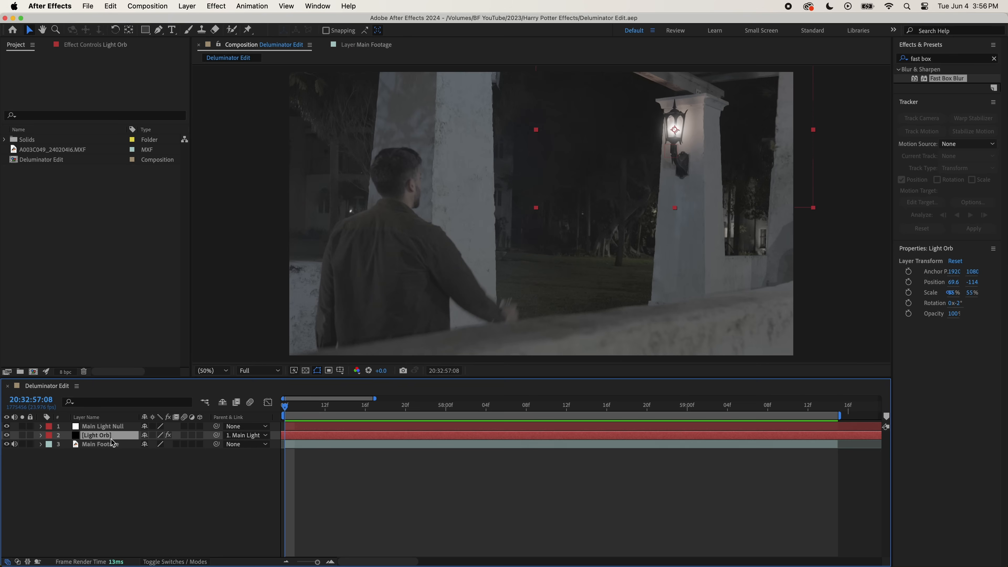
- Duplicate the Light Orb layer and rename the copy Deluminator Tip Orb
key(super+d)
right_click(104, 436)
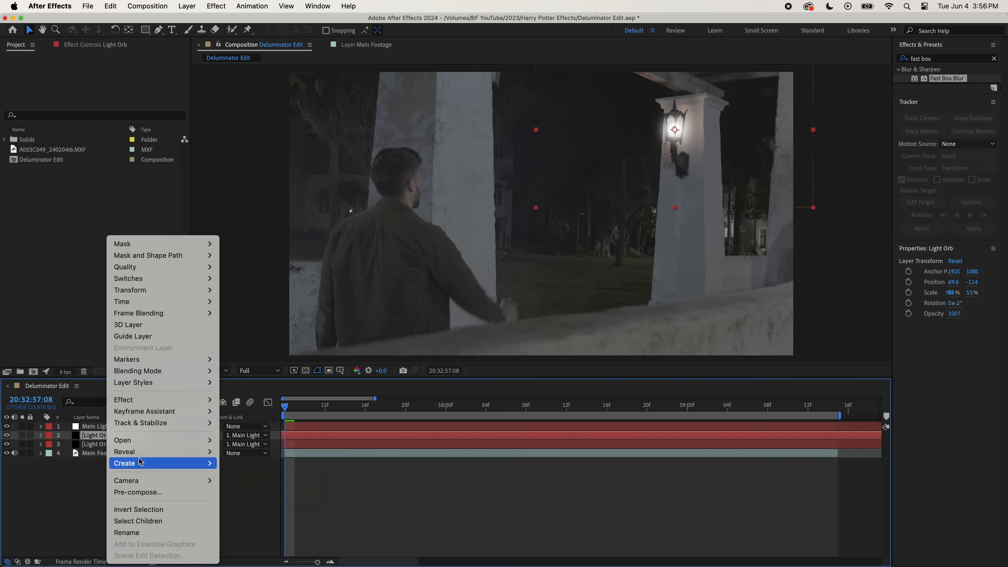
click(131, 532)
text(Delumi)
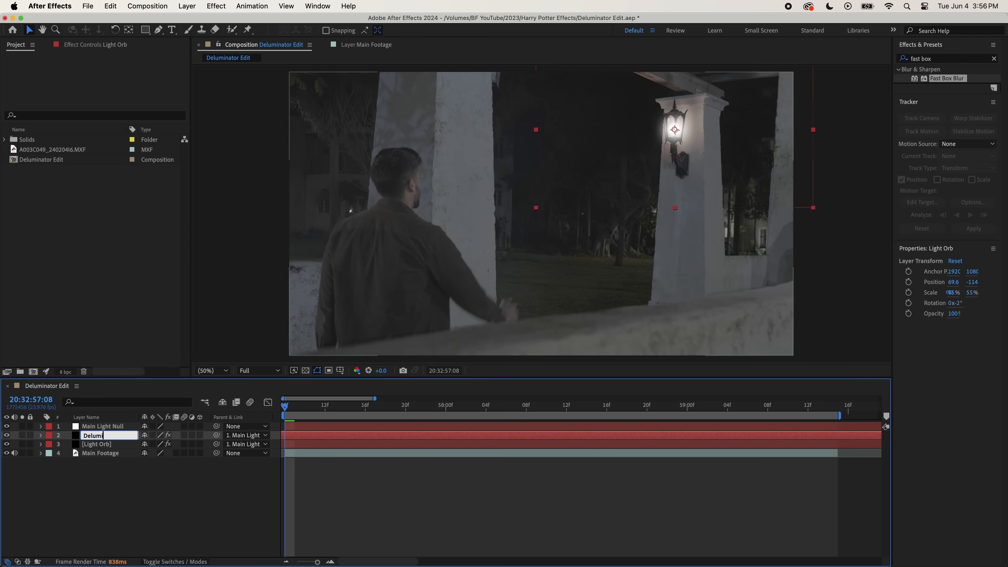
text(nator Tip Orb)
key(Return)
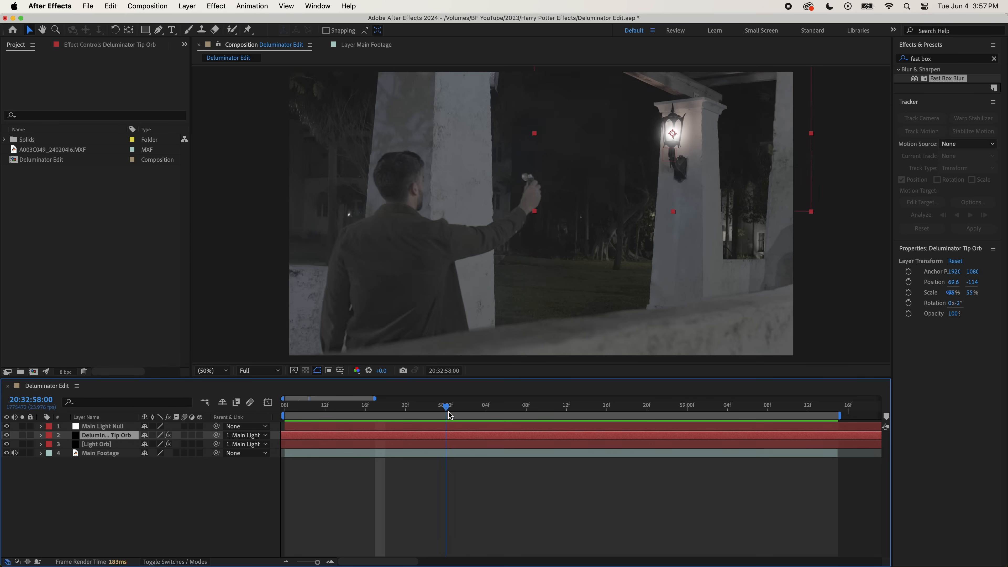
- Split the Deluminator Tip Orb layer at 20:32:58:02 and delete the earlier part
drag(447, 413, 465, 420)
key(super+shift+d)
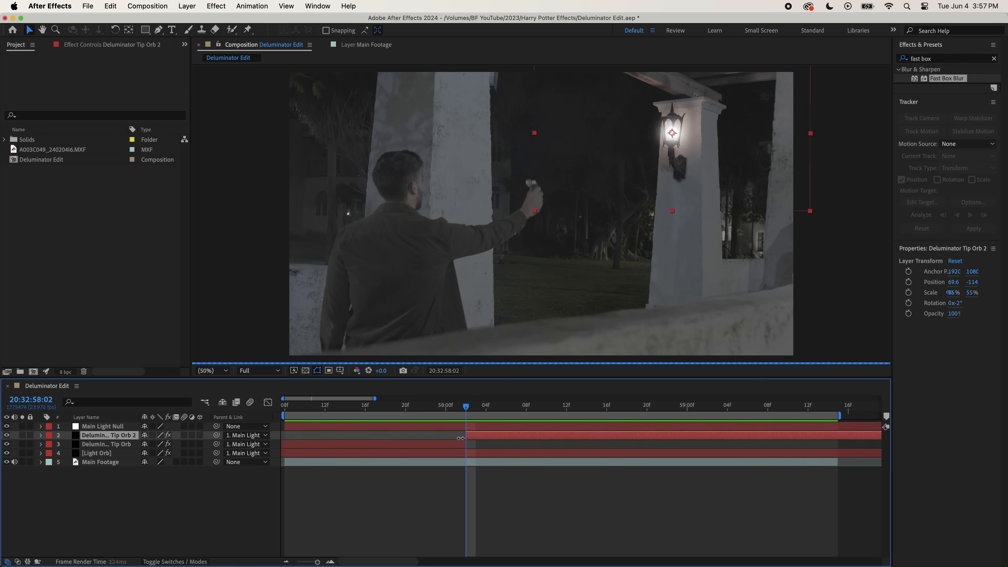
click(454, 444)
key(Delete)
- Position the Deluminator Tip Orb at the tip of the handheld deluminator and scale it to 45%
drag(672, 133, 540, 196)
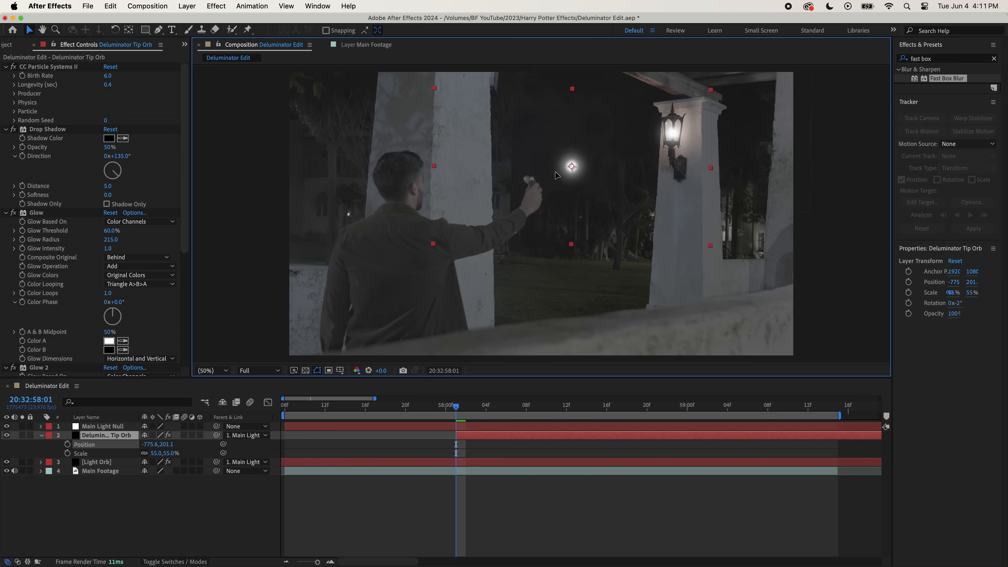
scroll(536, 171, up, 4)
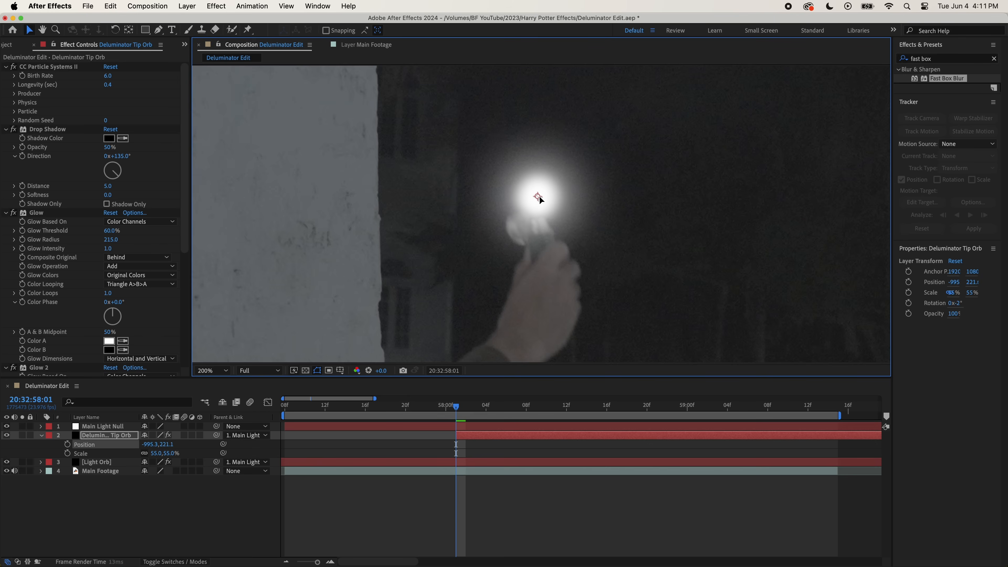
click(169, 453)
text(45)
key(Return)
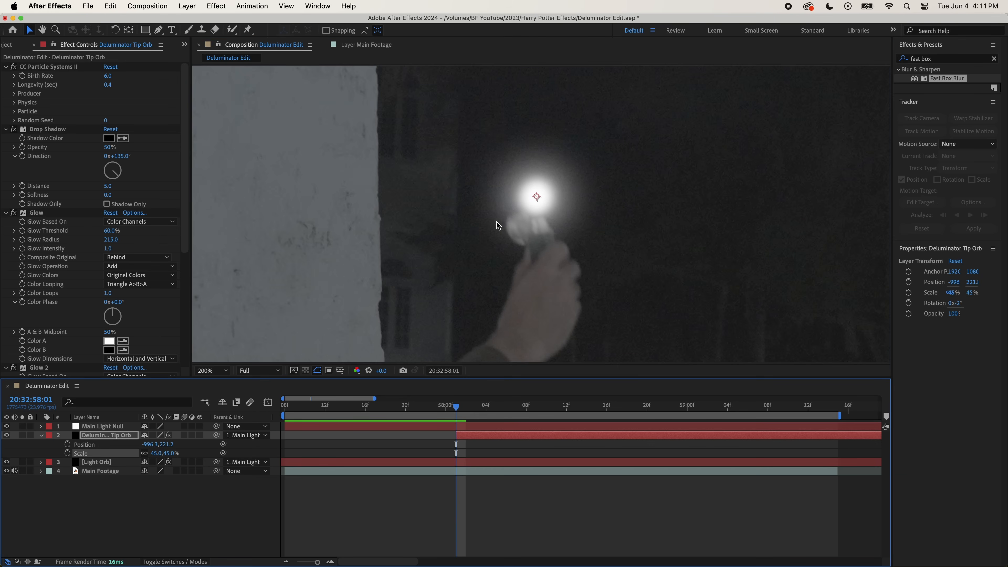
drag(536, 196, 534, 203)
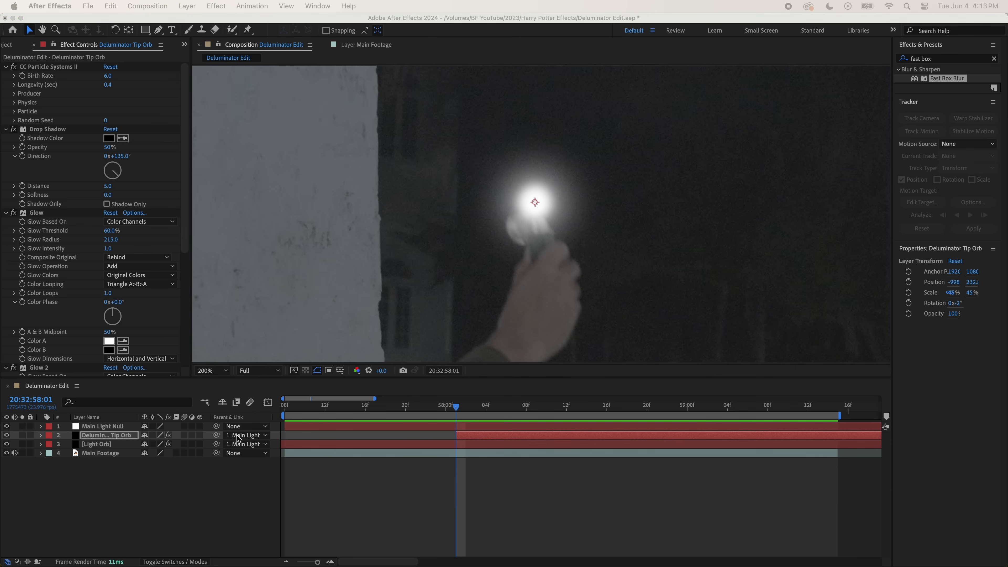
- Set the Deluminator Tip Orb layer's parent to None
click(239, 438)
click(238, 438)
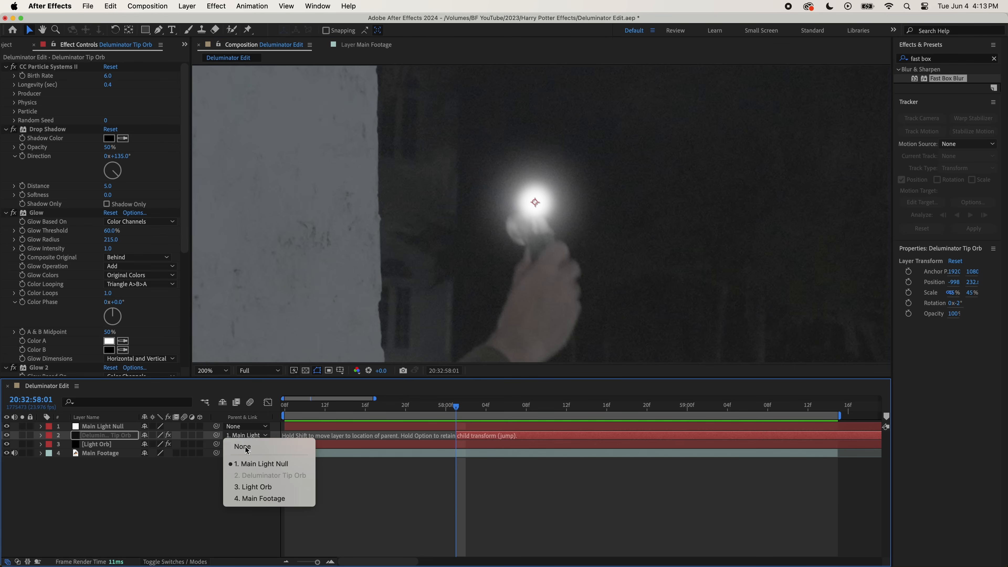
click(246, 447)
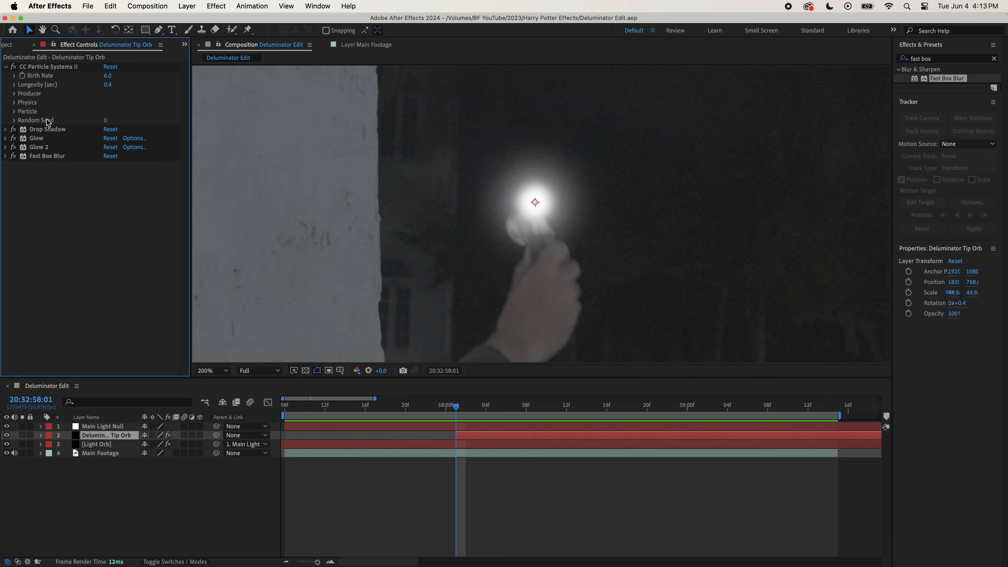
- Enable keyframing for the Deluminator Tip Orb's particle Max Opacity at 20:32:58:01 and set it to 0%
click(15, 111)
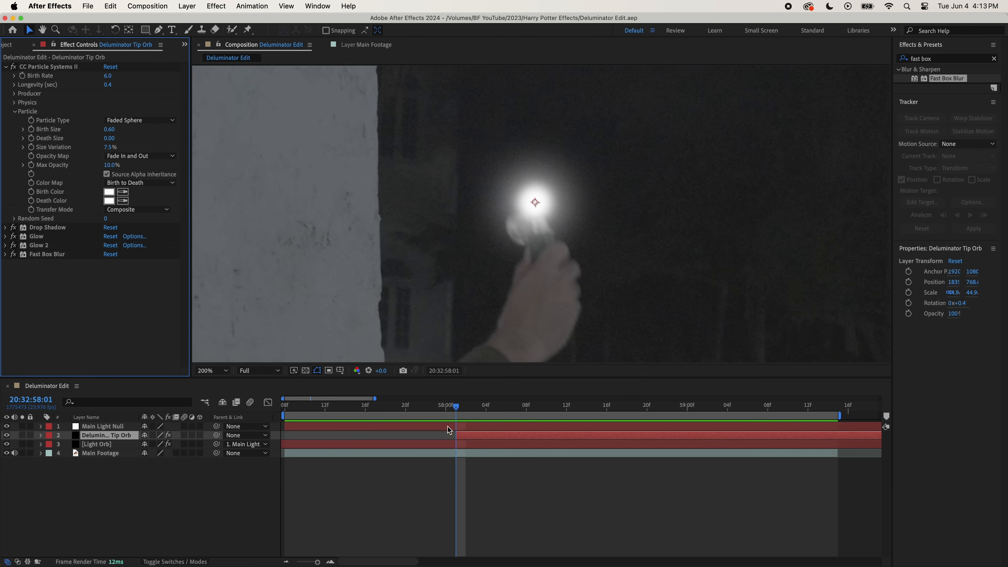
click(35, 169)
click(108, 166)
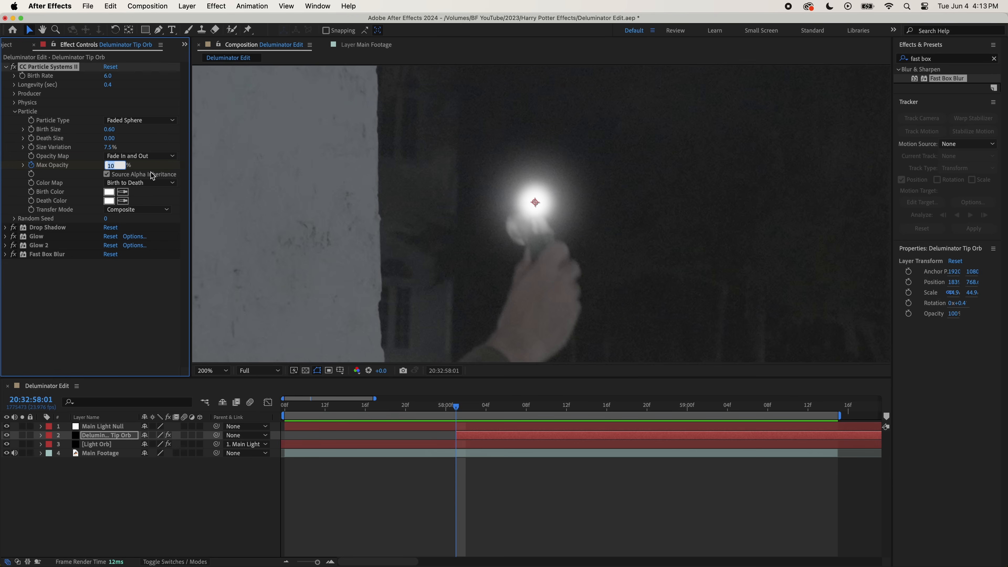
text(0)
key(Return)
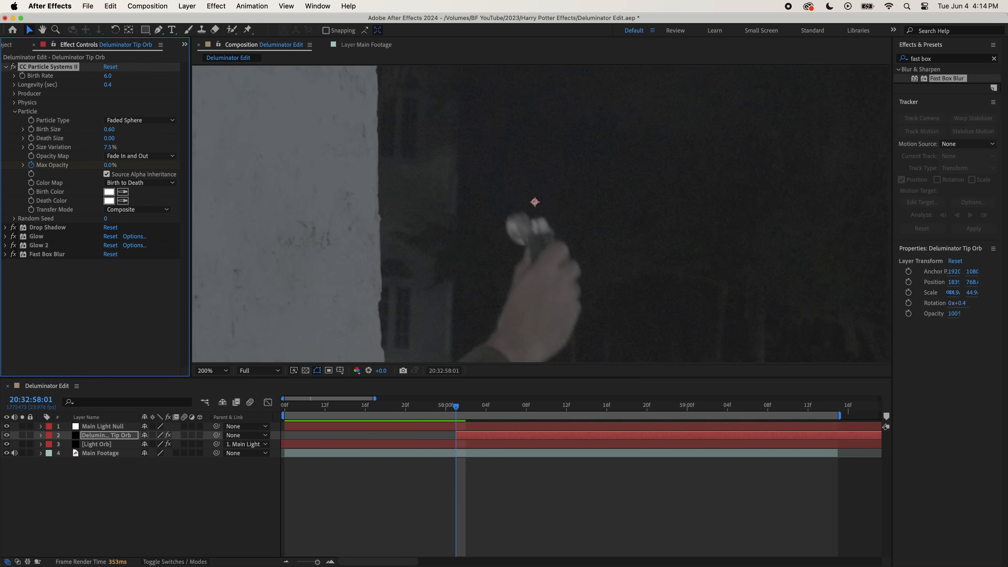
- Keyframe the tip orb's particle Max Opacity to 40% at 20:32:58:06
key(space)
click(109, 165)
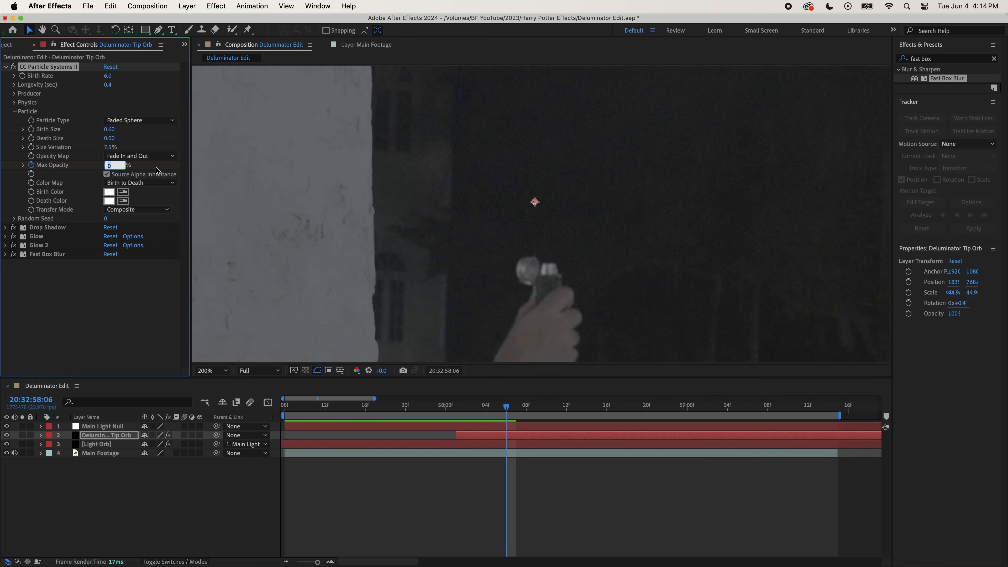
text(40)
key(Return)
- Set the tip orb's particle Birth Rate to 4 and Longevity to 0.6 seconds
click(108, 76)
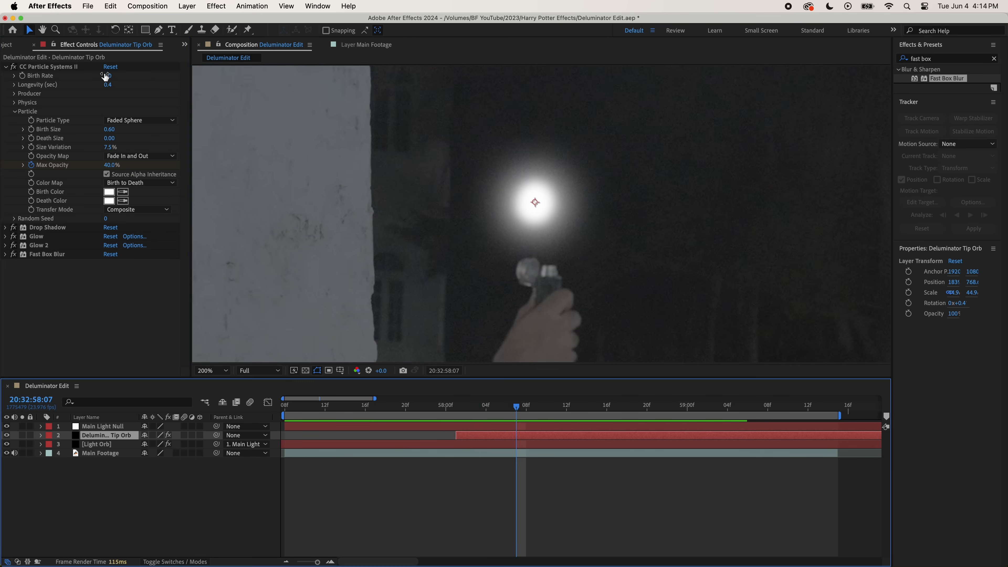
key(Return)
click(113, 86)
text(0.6)
key(Return)
- Set the tip orb's particle Birth Size to 0.16 and its Fast Box Blur radius to 15
click(109, 129)
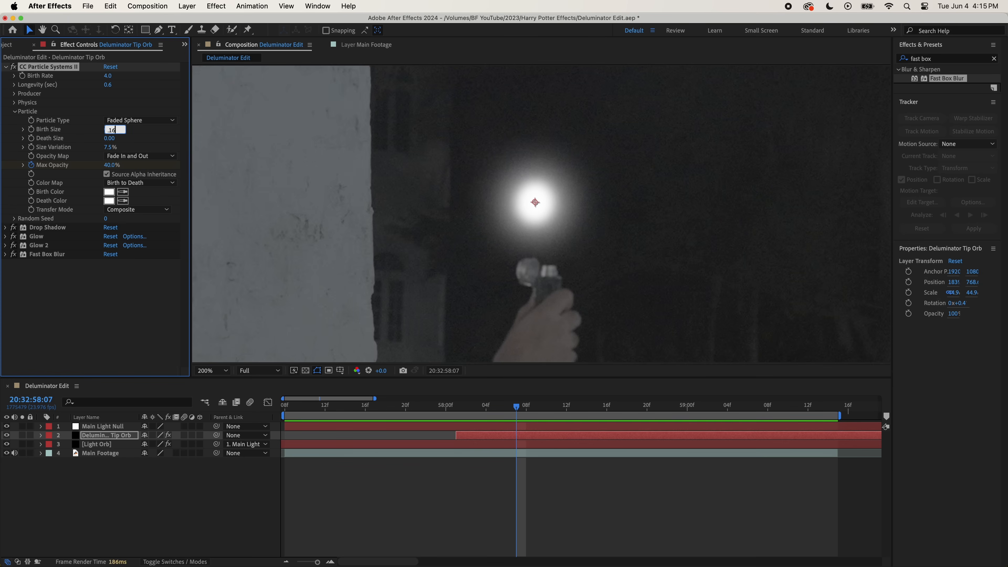
key(Return)
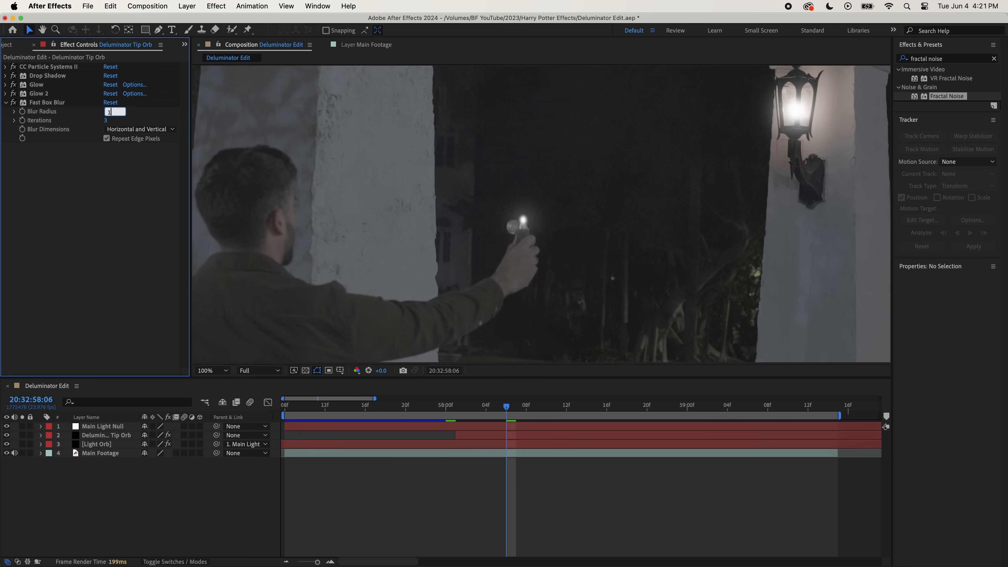
text(5)
key(Return)
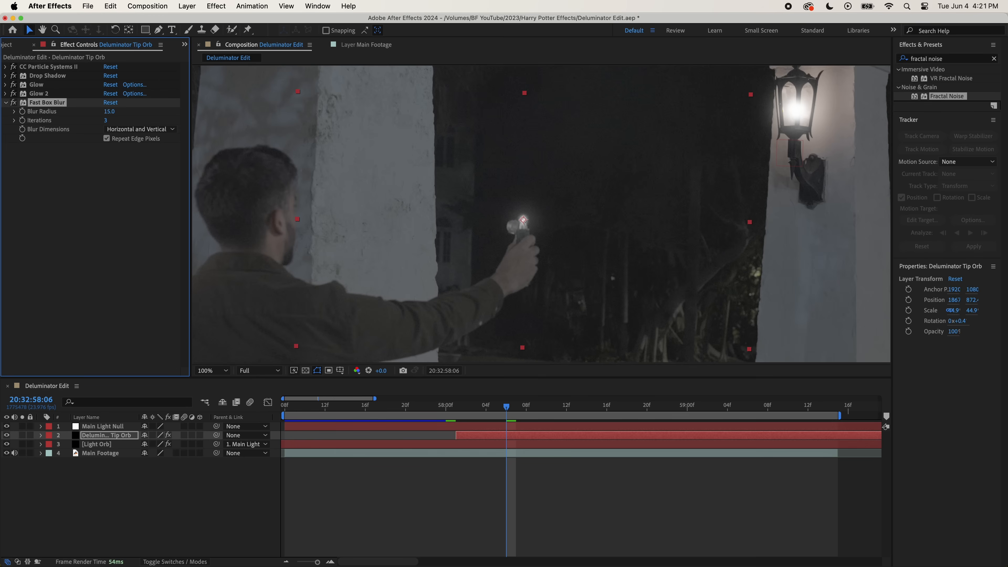
- Apply the Fractal Noise effect to the Deluminator Tip Orb layer
click(440, 472)
scroll(416, 268, down, 1)
scroll(421, 270, up, 2)
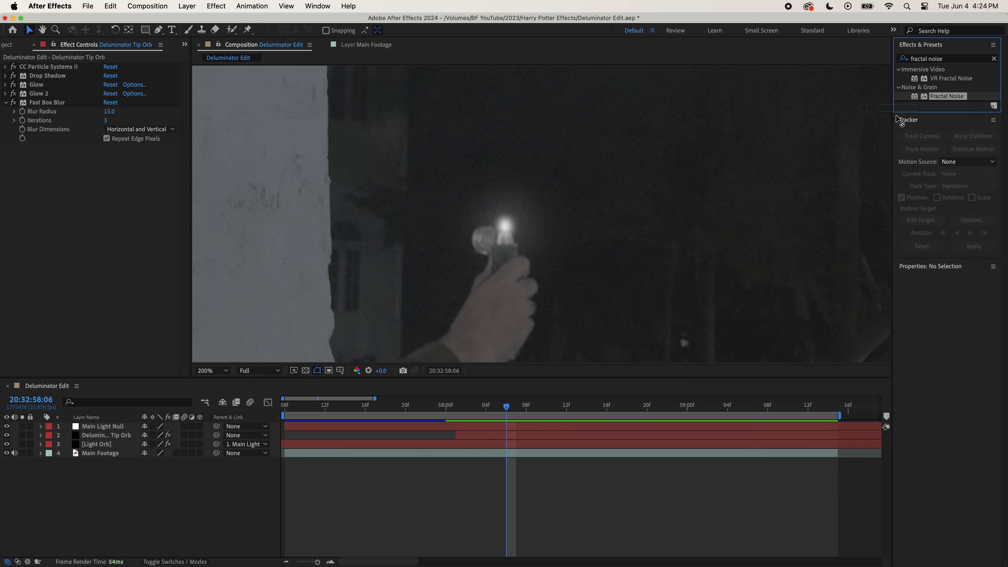
drag(961, 100, 167, 239)
click(6, 102)
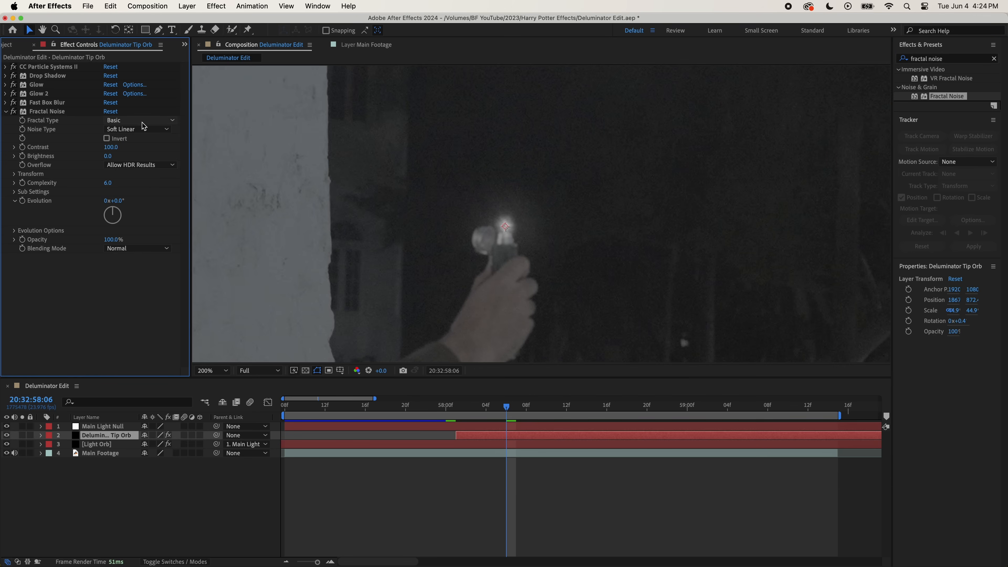
- Set the Fractal Noise type to Turbulent Smooth and its contrast to 250
click(139, 120)
click(413, 484)
click(422, 504)
click(111, 148)
key(Return)
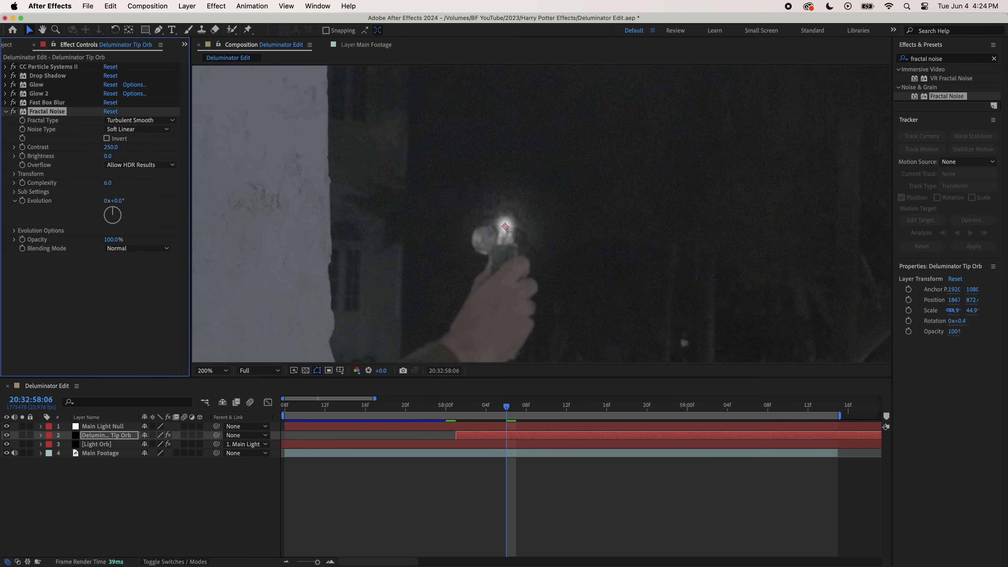
- Set the Fractal Noise brightness to 10, complexity to 1.3 and opacity to 25%
click(108, 156)
text(10)
key(Return)
click(108, 183)
text(1.3)
key(Return)
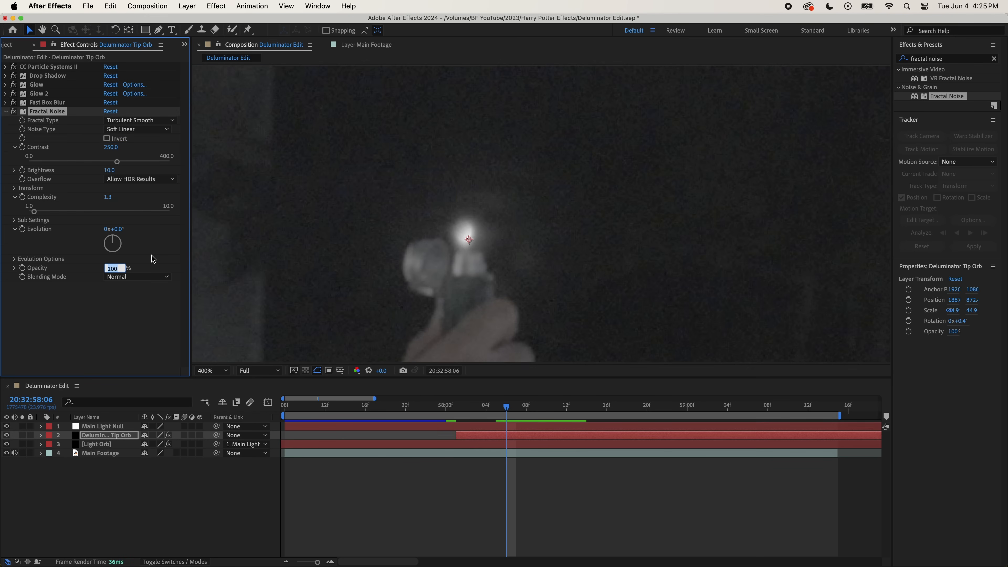
text(25)
key(Return)
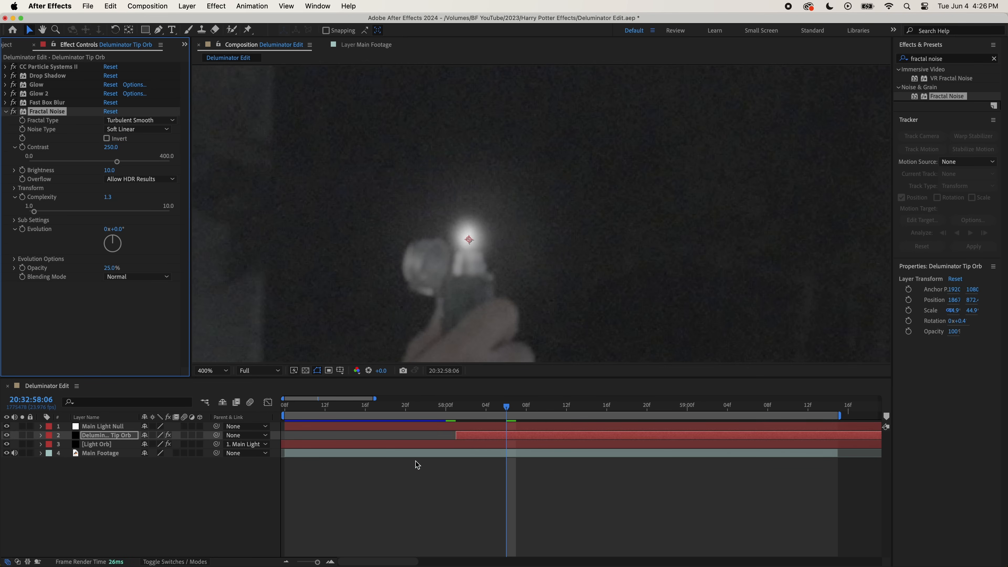
- Keyframe the Fractal Noise Evolution from 0 at 20:32:58:01 to 4 revolutions at 20:32:59:15
click(462, 437)
key(i)
click(22, 230)
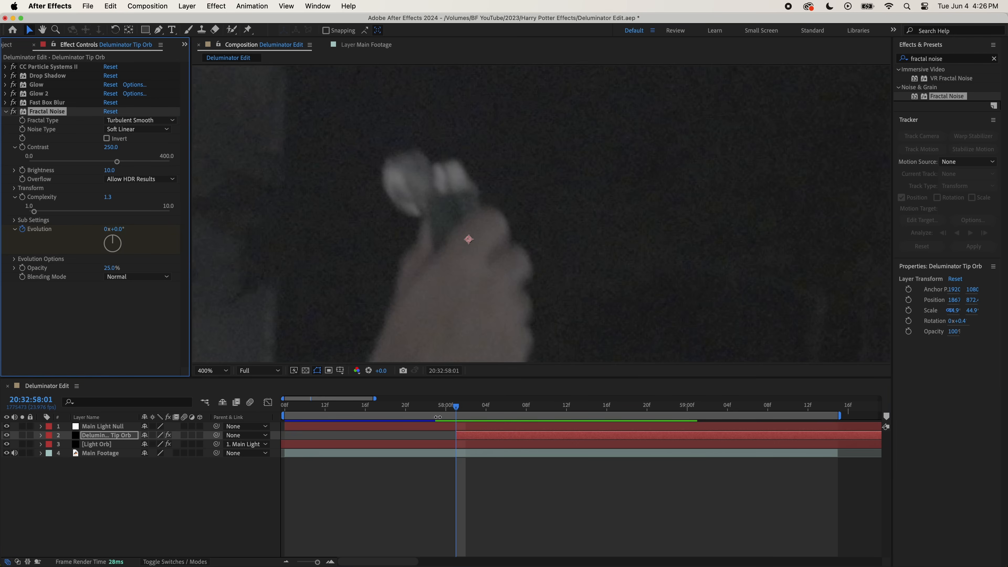
key(minus)
drag(384, 408, 606, 422)
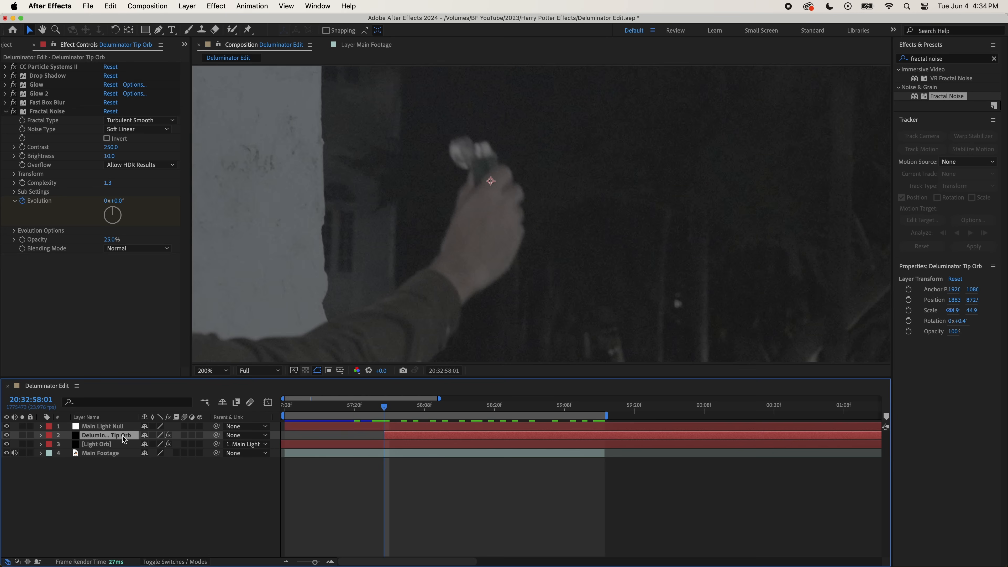
- Keyframe the Deluminator Tip Orb's Position frame by frame so the glow follows the tip of the handheld deluminator
key(p)
click(68, 444)
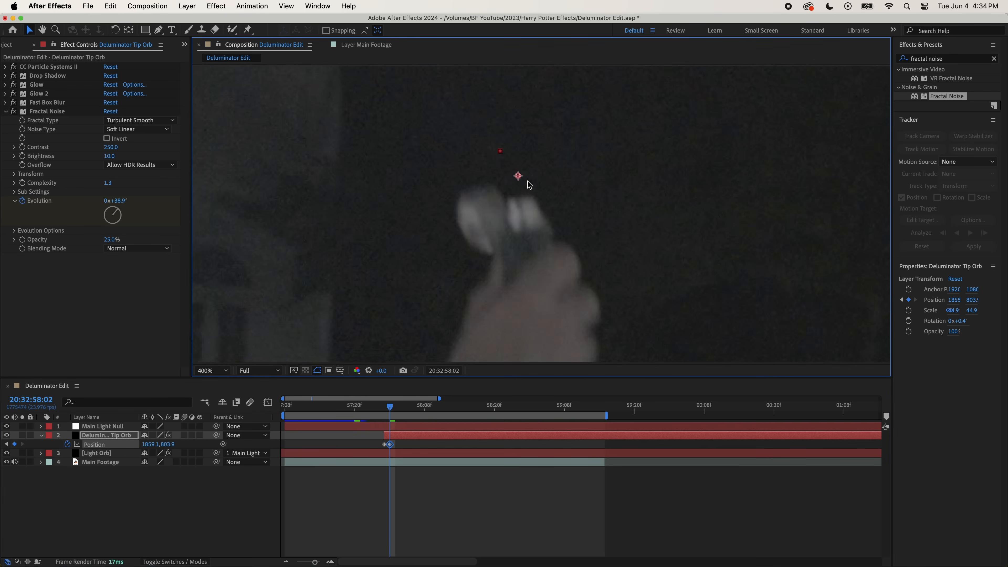
key(Page_Down)
drag(519, 179, 535, 220)
key(Page_Down)
drag(534, 219, 531, 244)
key(Page_Down)
key(Page_Down)
drag(531, 244, 528, 248)
key(Page_Down)
key(Page_Down)
key(Page_Down)
key(Left)
key(Up)
key(Page_Down)
key(Page_Down)
key(Page_Down)
key(Page_Down)
key(Right)
key(Page_Down)
key(Page_Down)
key(Up)
key(Page_Down)
key(Page_Down)
key(Up)
key(Page_Down)
key(Up)
key(Page_Down)
key(Up)
key(Page_Down)
key(Up)
key(Up)
key(Page_Down)
key(Up)
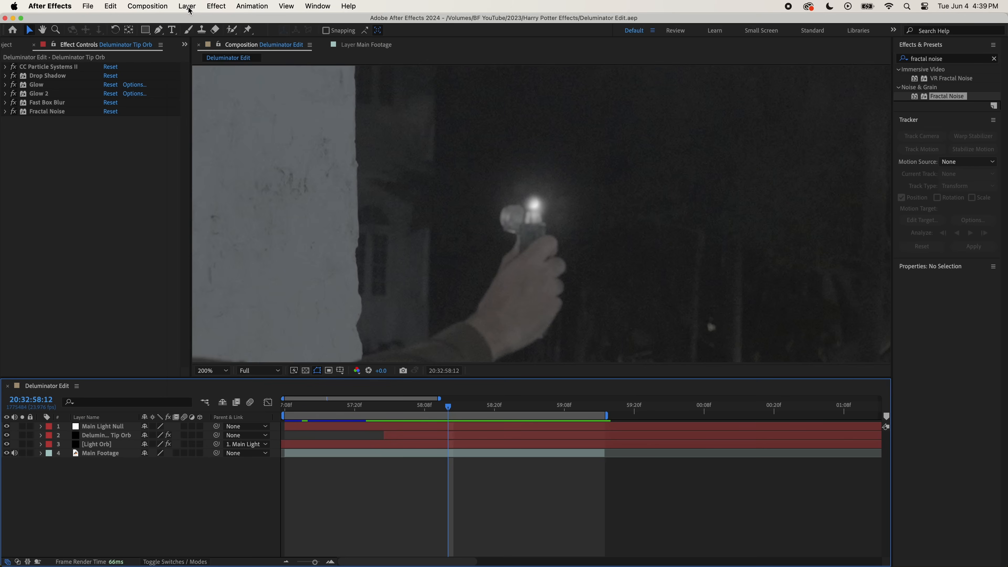
- Create a new solid layer named Deluminator Tip Flare
click(187, 6)
mouse_move(278, 21)
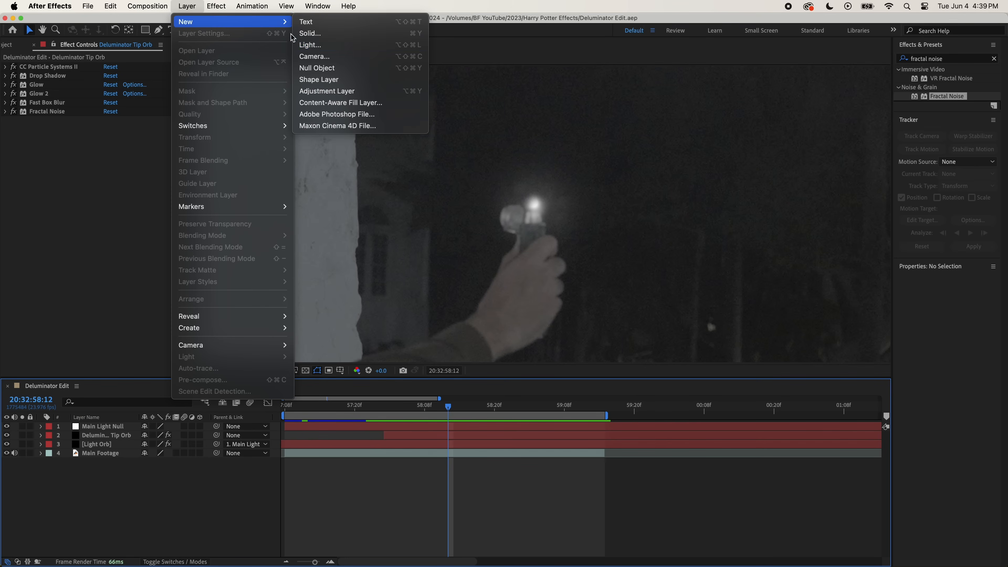
click(310, 33)
text(Deluminator Tip Fla)
text(re)
key(Return)
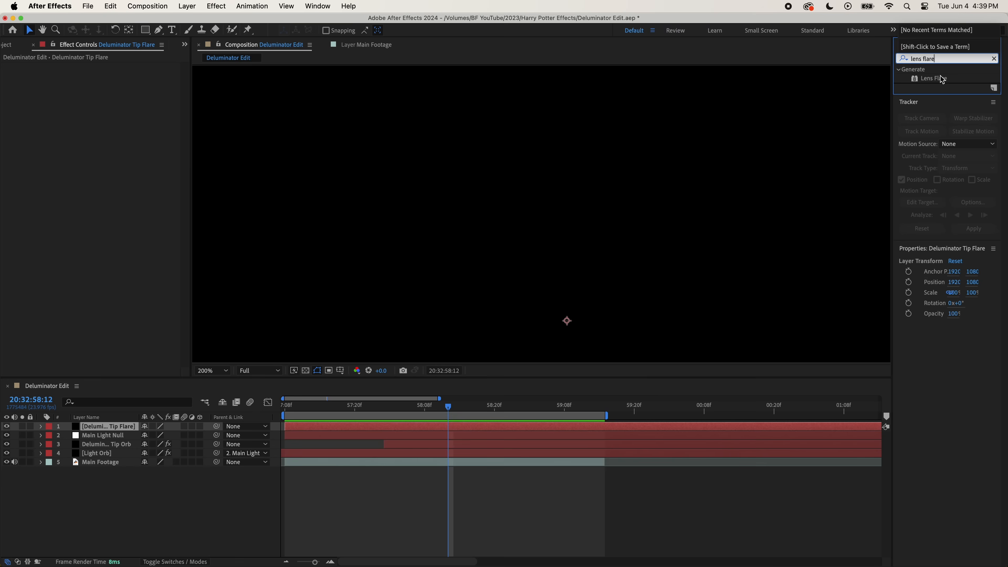
- Apply the Lens Flare effect to the Deluminator Tip Flare layer and set its blending mode to Screen
drag(934, 78, 112, 429)
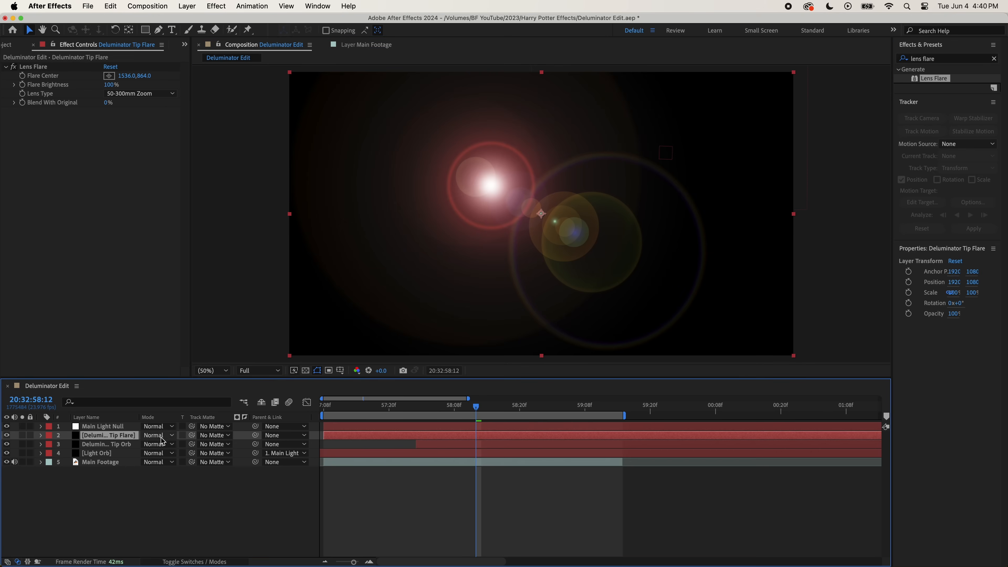
click(161, 436)
click(170, 225)
- Split the Deluminator Tip Flare layer at 20:32:58:01 and delete the earlier part
click(433, 408)
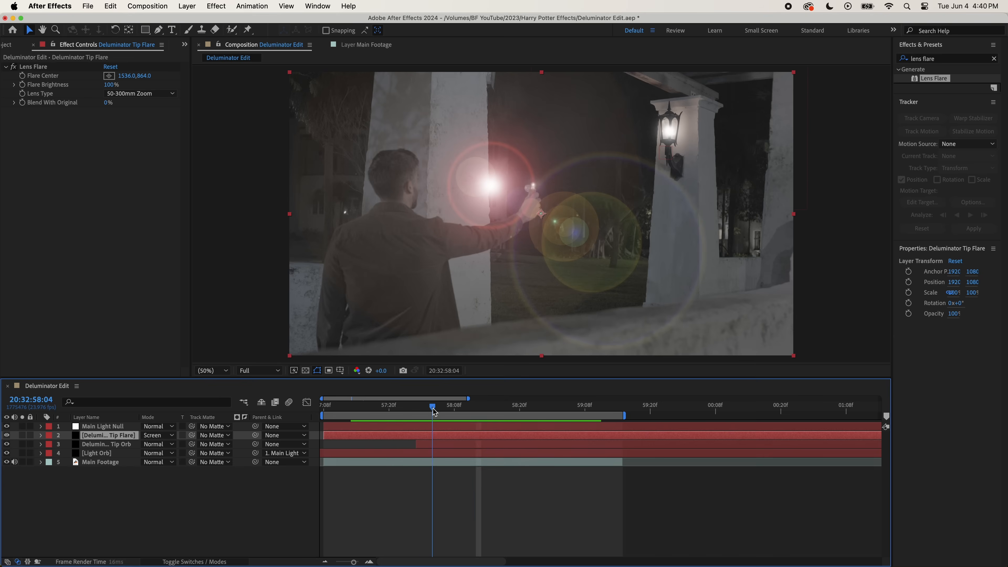
drag(434, 412, 416, 413)
key(ctrl+shift+d)
key(Delete)
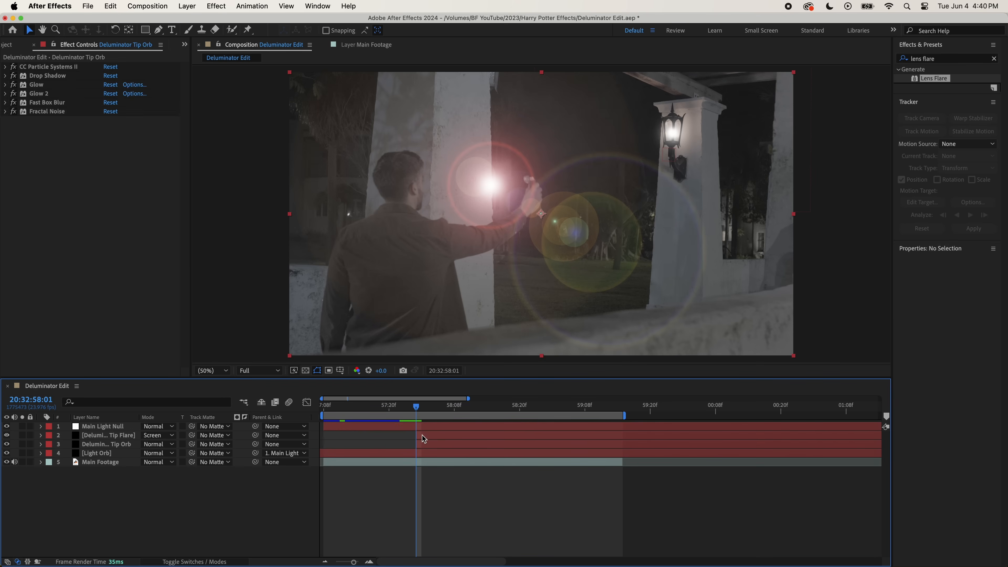
- Set the flare's Lens Type to 105mm Prime and Blend With Original to 60%
click(424, 435)
click(133, 93)
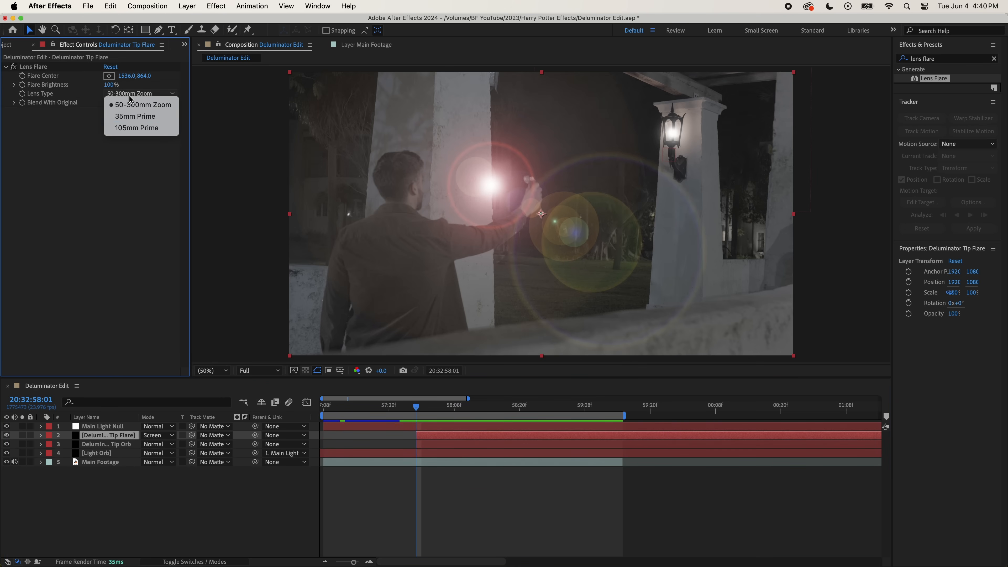
click(130, 128)
click(109, 103)
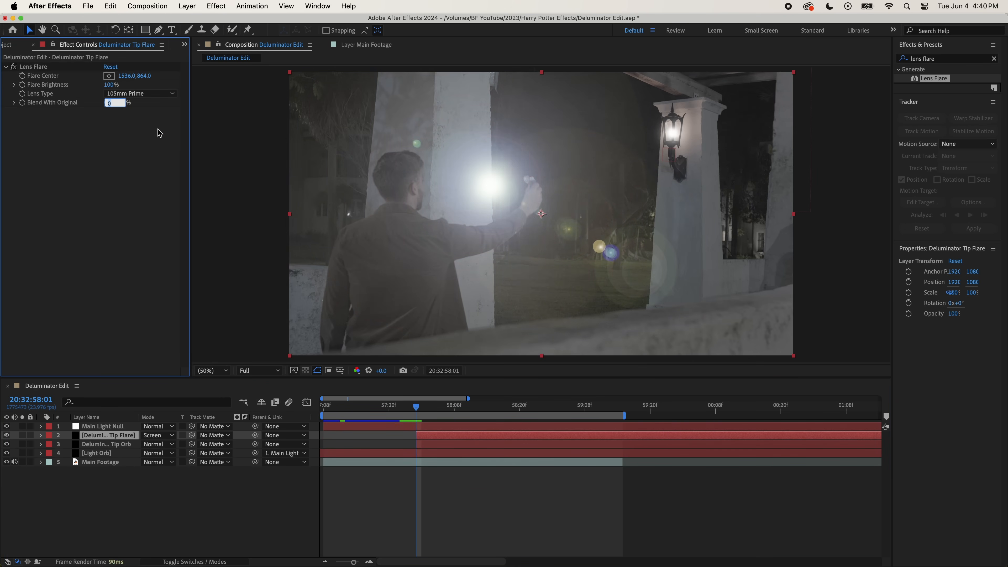
text(60)
key(Return)
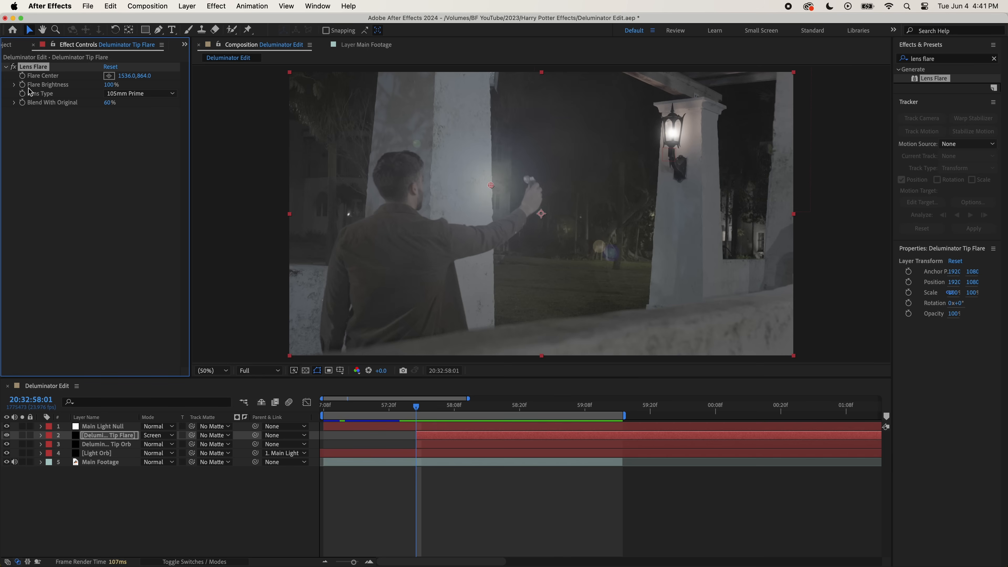
- Keyframe the Flare Brightness from 0% at 20:32:58:01 to 20% at 20:32:58:06
text(0)
key(Return)
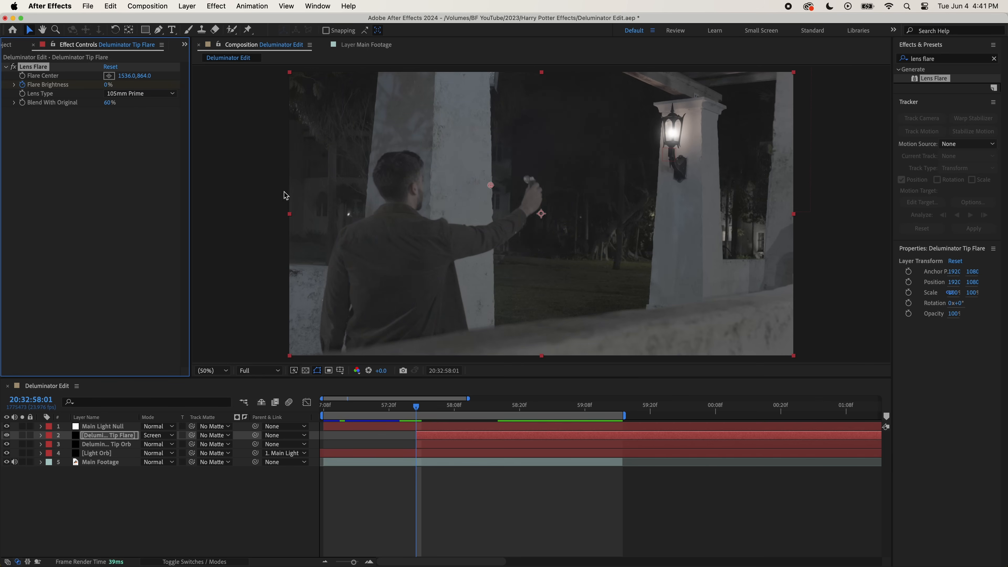
key(space)
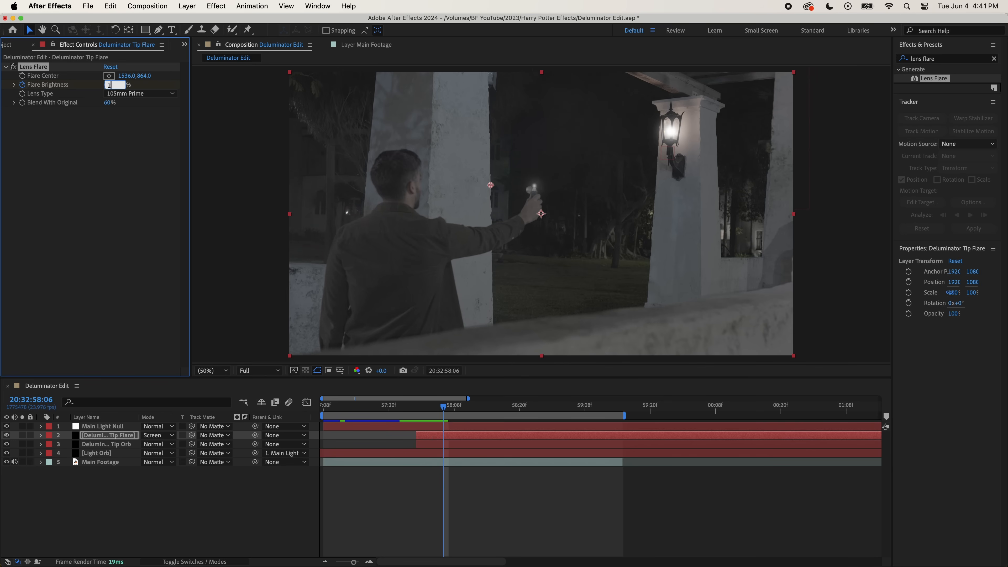
key(Return)
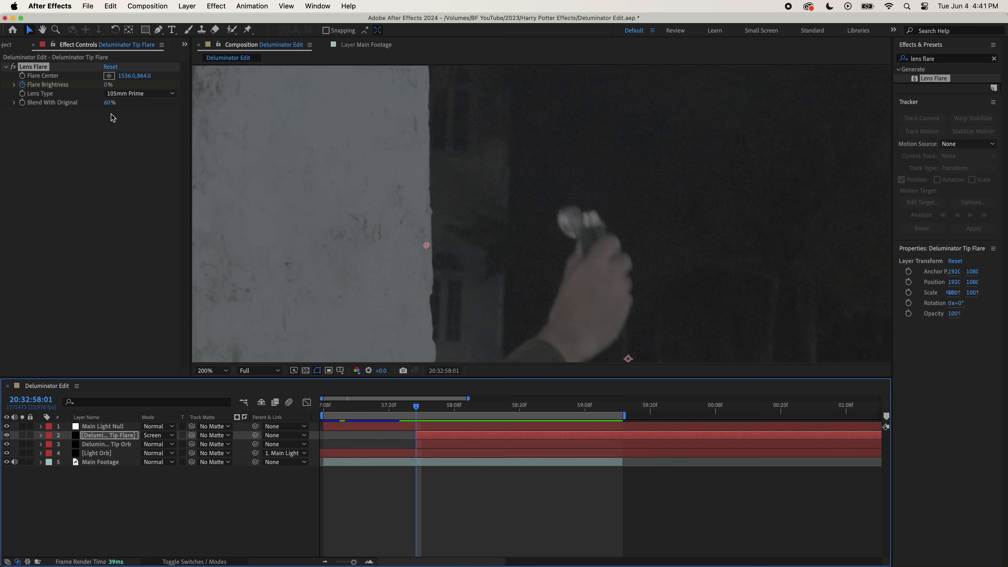
- Keyframe the Flare Center frame by frame so the lens flare stays on the deluminator's tip
click(22, 75)
click(109, 75)
click(603, 232)
key(Page_Down)
key(Page_Down)
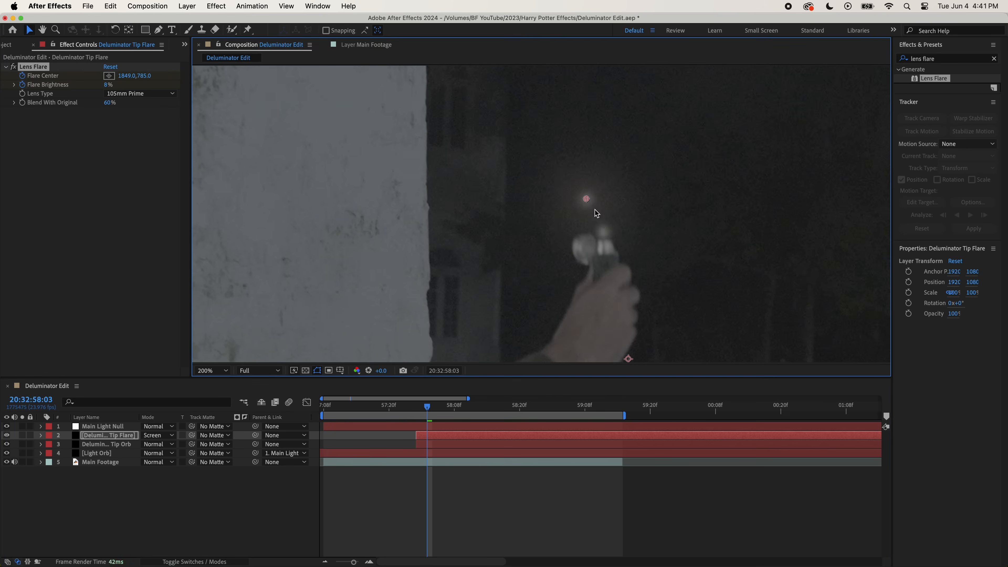
key(Page_Down)
key(Page_Down)
key(Page_Down)
key(Page_Down)
drag(603, 233, 600, 249)
key(Page_Down)
key(Page_Down)
key(Page_Down)
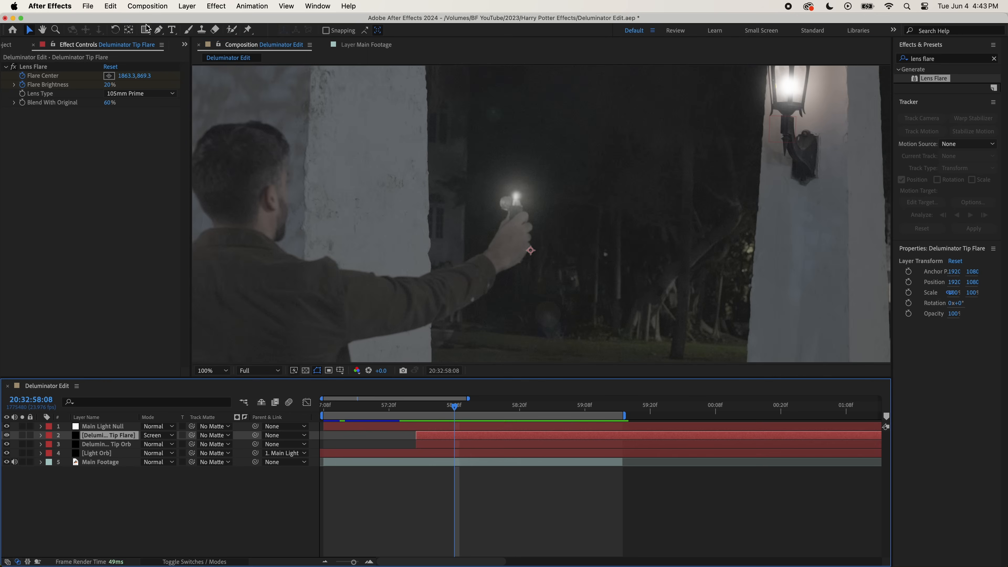
- Draw an elliptical mask around the deluminator's tip on the flare layer and feather it by 180 pixels
drag(145, 29, 167, 54)
mouse_move(491, 159)
mouse_down()
mouse_move(546, 230)
mouse_move(566, 235)
mouse_move(529, 205)
mouse_up()
key(v)
double_click(552, 220)
click(121, 436)
key(period)
key(f)
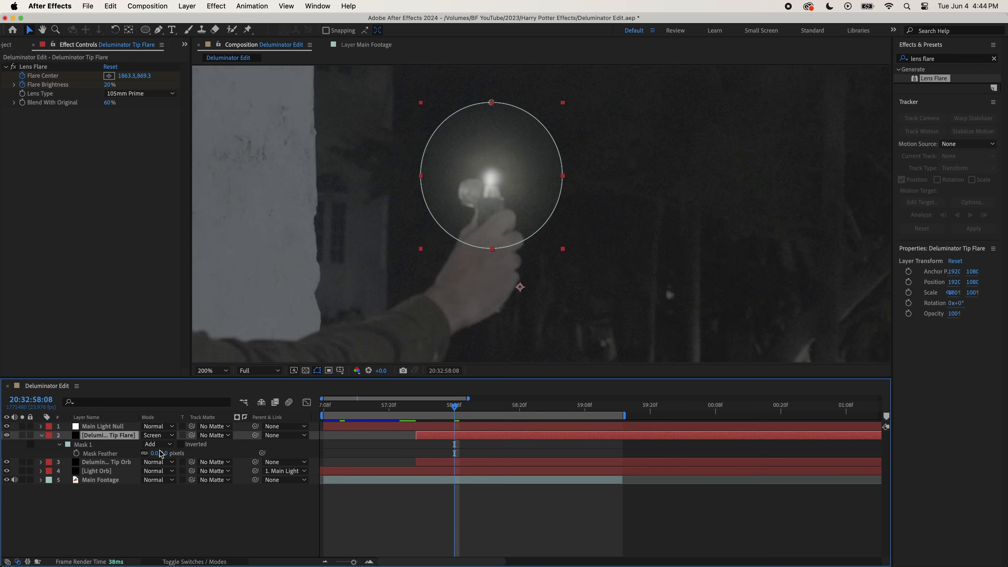
- Keyframe the flare layer's Mask Path at several frames so the mask follows the deluminator's tip, and preview it
key(m)
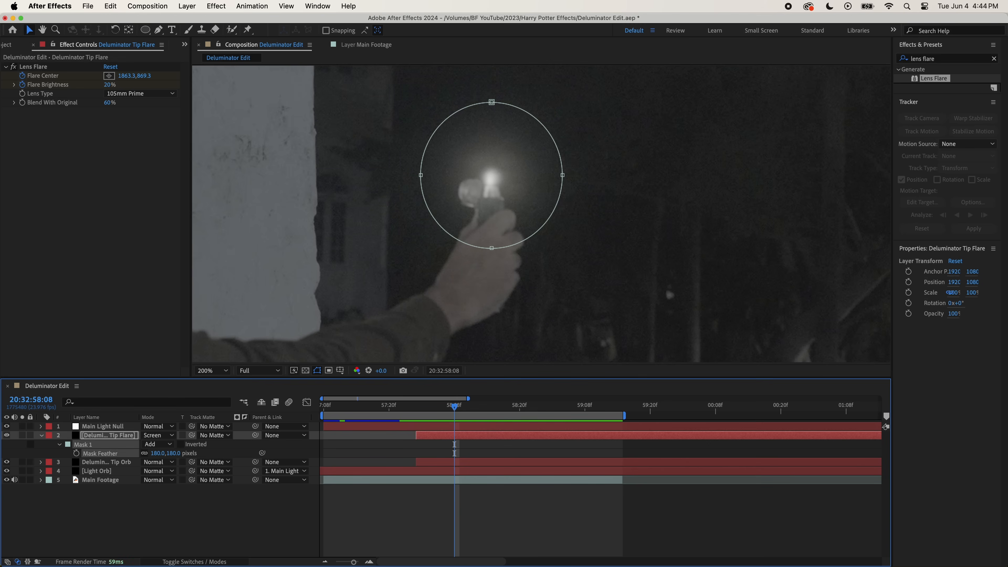
click(76, 453)
key(super+Left)
key(super+Left)
key(super+Left)
key(super+Left)
key(super+Left)
key(super+Left)
drag(492, 249, 486, 214)
drag(422, 406, 466, 406)
double_click(500, 248)
mouse_move(500, 235)
mouse_down()
mouse_move(495, 227)
mouse_move(498, 241)
mouse_up()
key(super+Left)
key(super+Left)
key(super+Left)
key(super+Left)
key(super+Left)
key(super+Right)
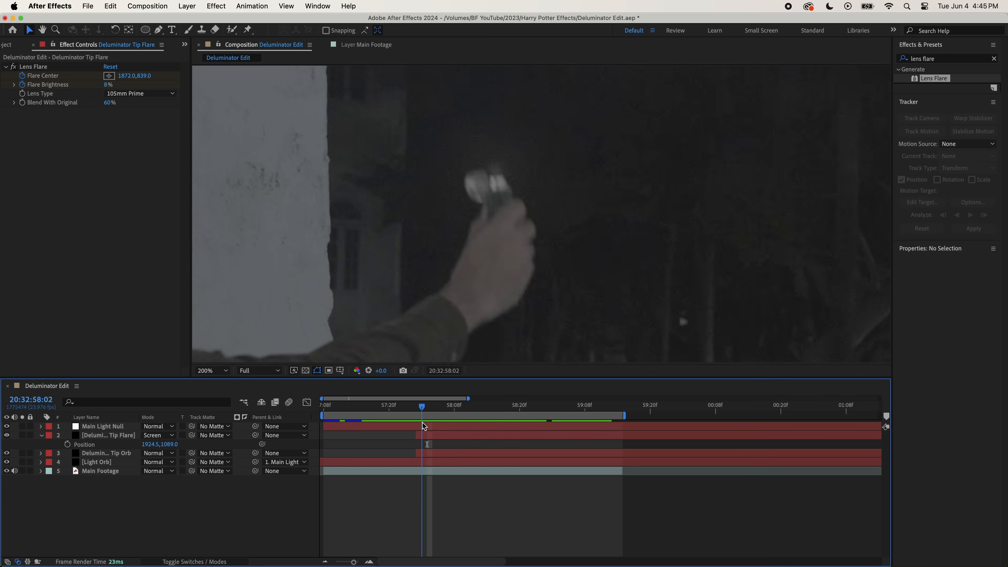
drag(423, 428, 475, 428)
key(space)
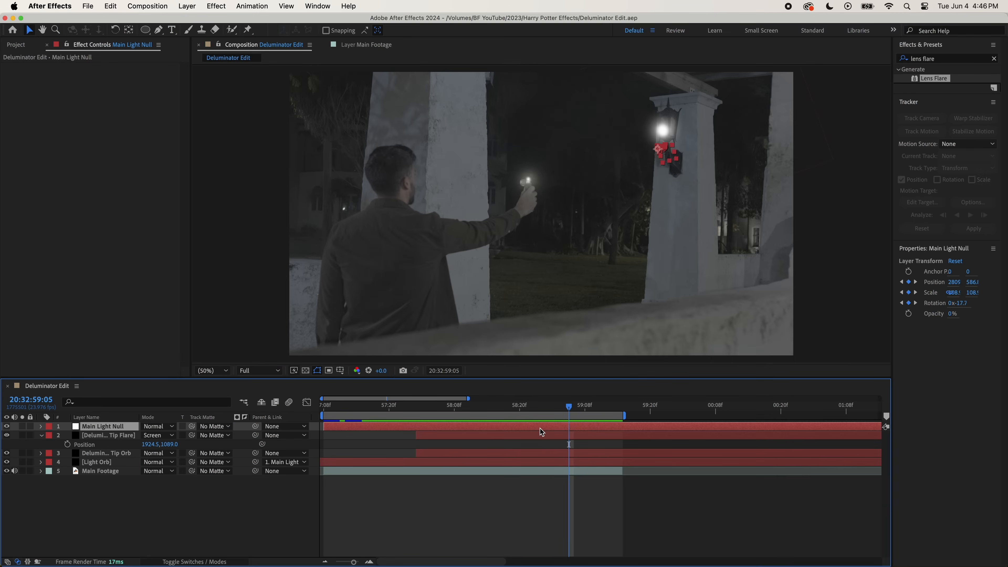
- Delete the Main Light Null's Position keyframes from 20:32:58:15 onward
key(p)
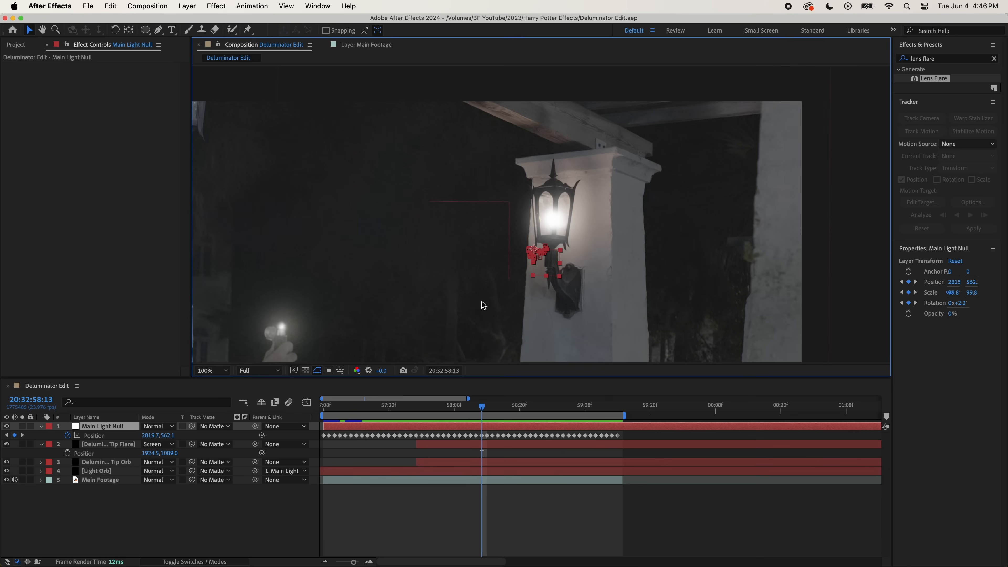
click(529, 437)
drag(630, 433, 491, 448)
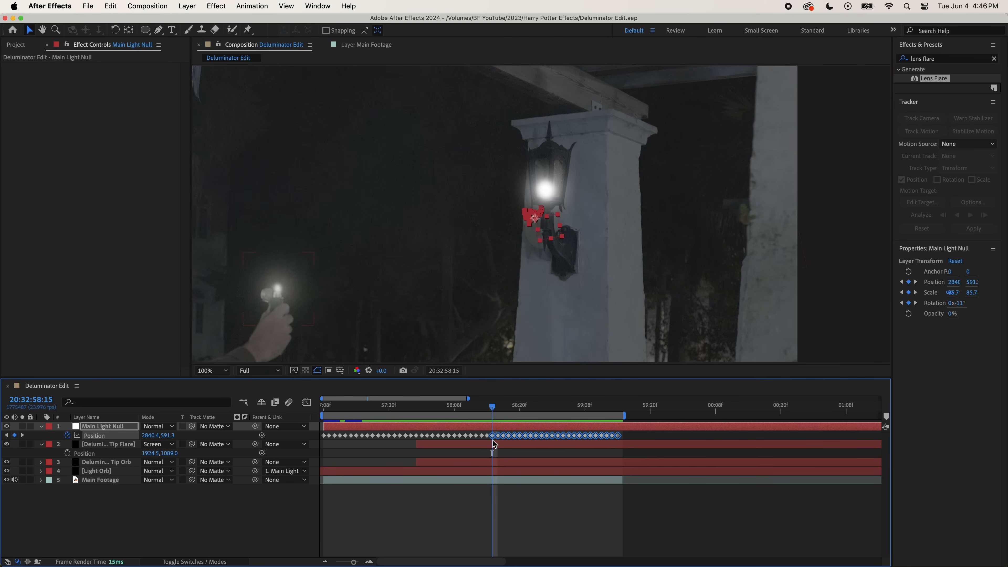
key(equal)
key(equal)
key(minus)
key(Delete)
- Keyframe a new horizontal Position for the Main Light Null at 20:32:58:19, moving the light orb off its tracked lamp position
click(481, 411)
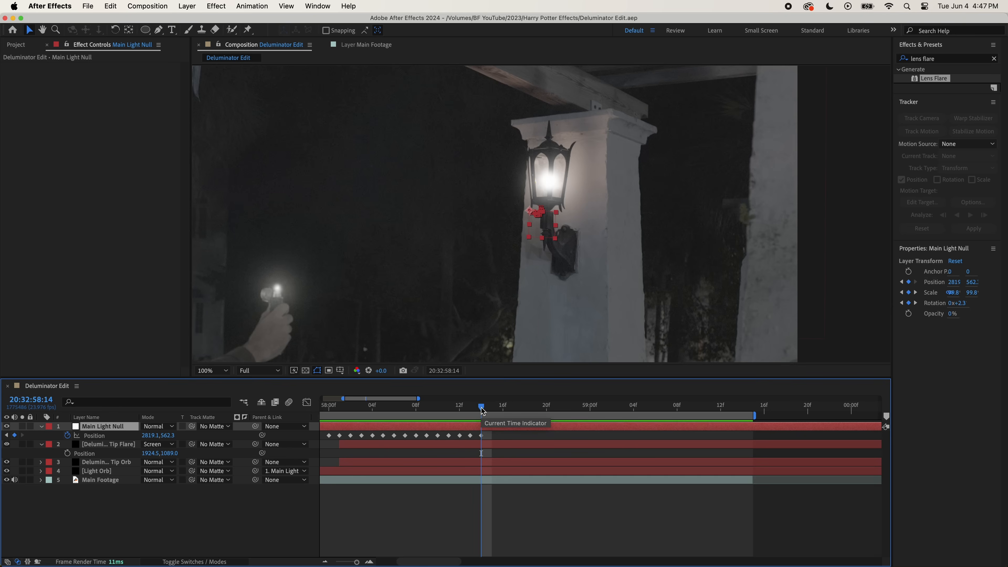
key(Page_Down)
key(Page_Down)
key(Page_Down)
key(Page_Down)
key(Page_Down)
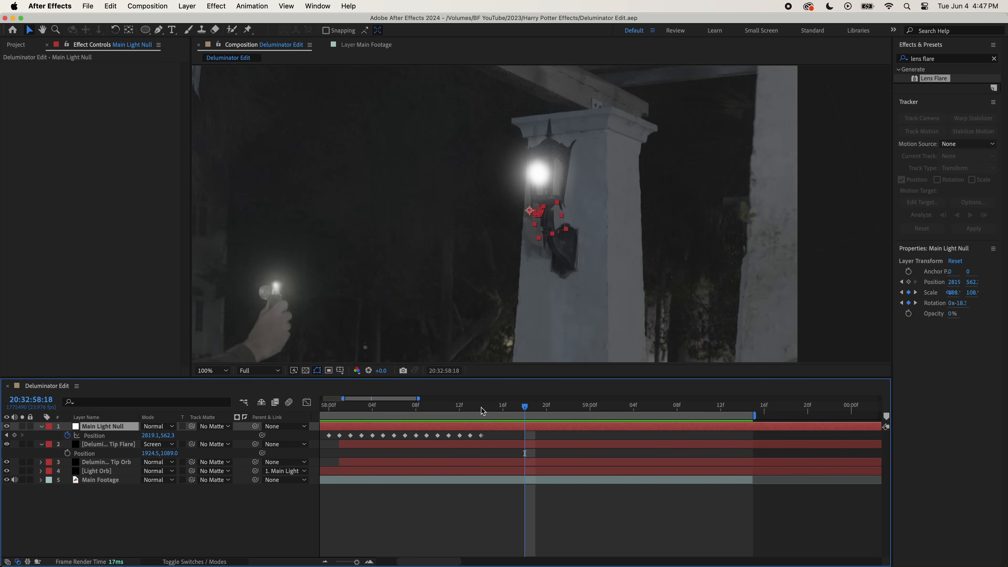
drag(540, 175, 480, 193)
key(super+z)
drag(151, 435, 174, 437)
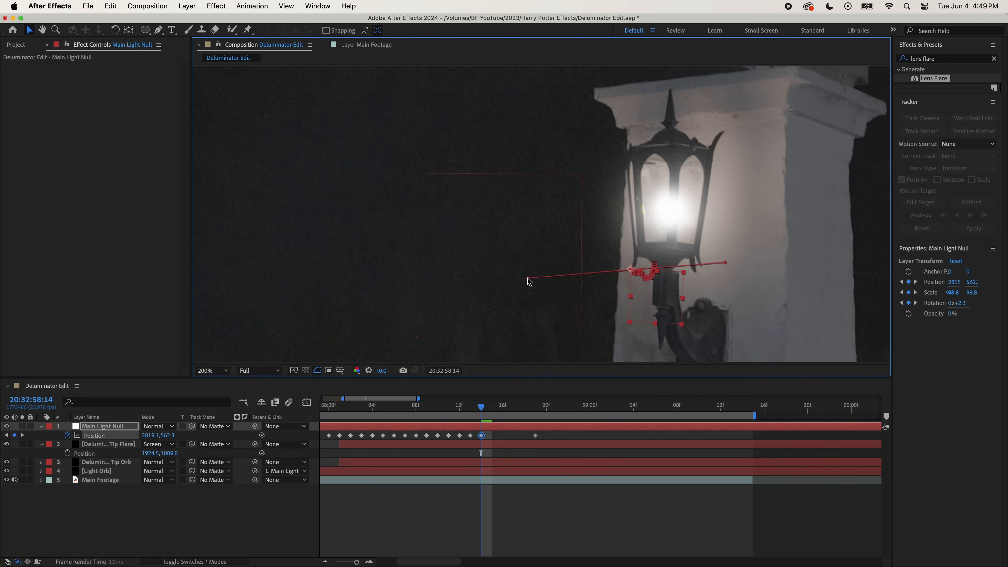
- Adjust the curve of the Main Light Null's motion path near the deluminator and save the project
key(comma)
drag(366, 325, 377, 335)
key(super+s)
- Keyframe the Light Orb's Scale at its current value at 20:32:58:14 and at 33% at 20:32:58:19
click(480, 473)
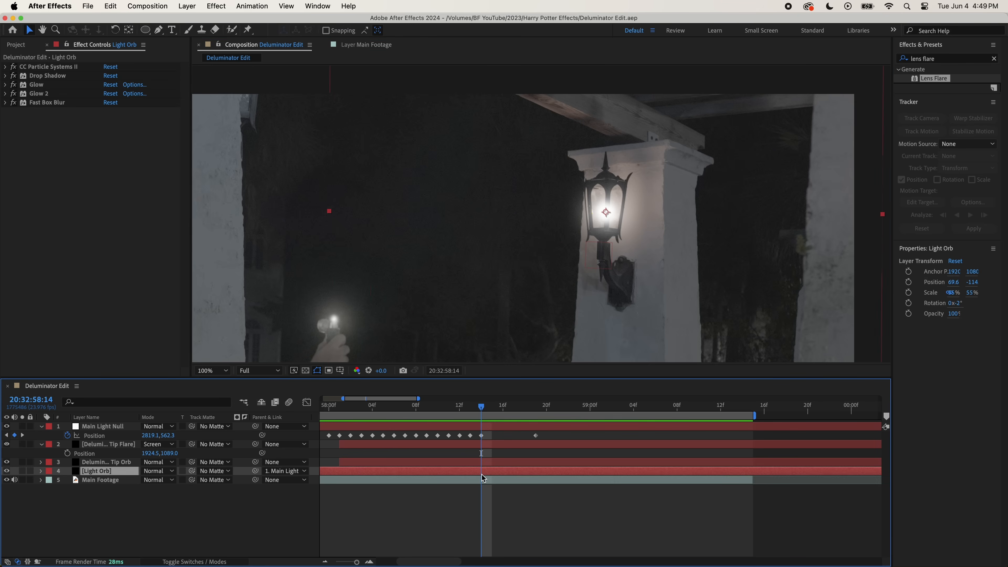
key(s)
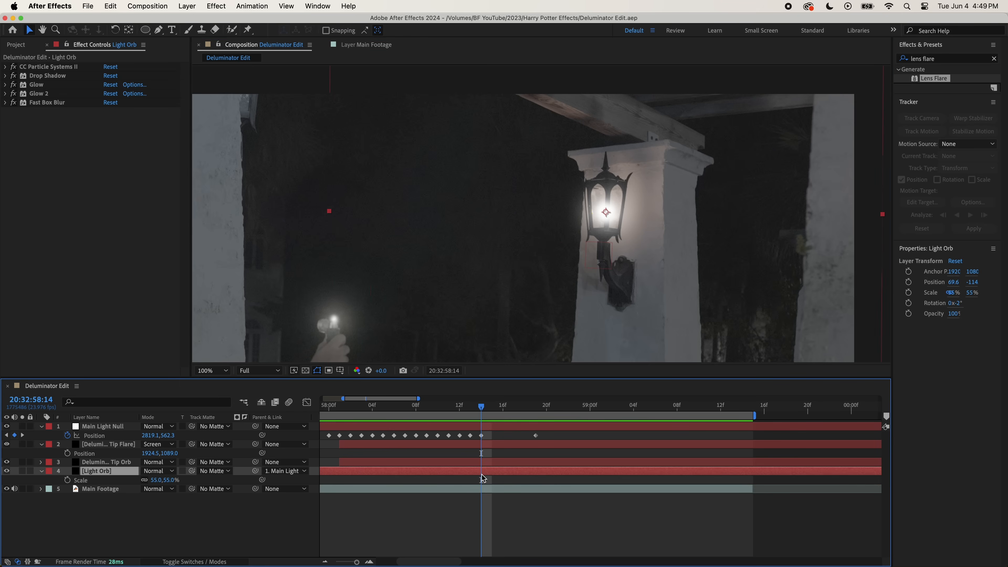
click(68, 480)
drag(481, 409, 536, 410)
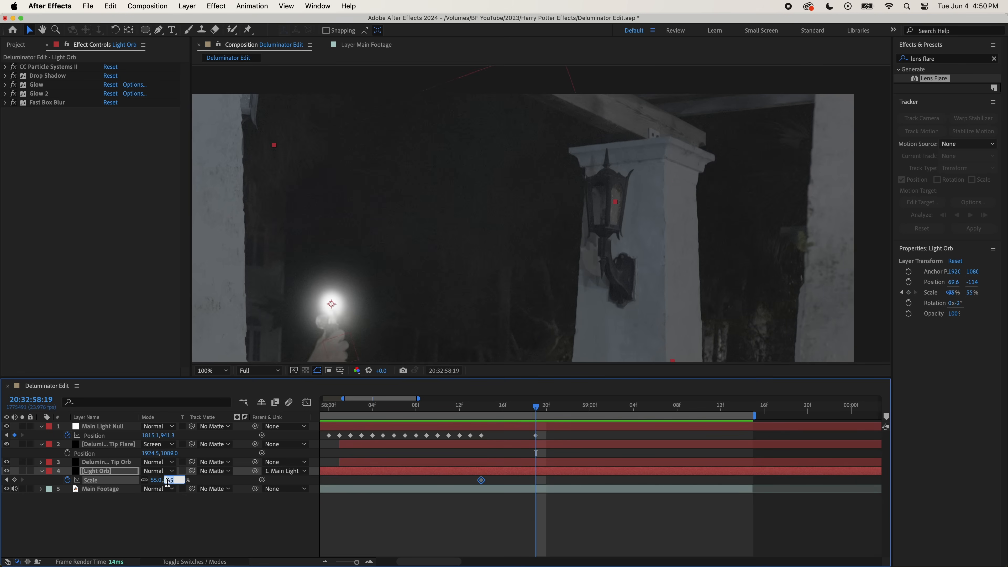
text(33)
key(Return)
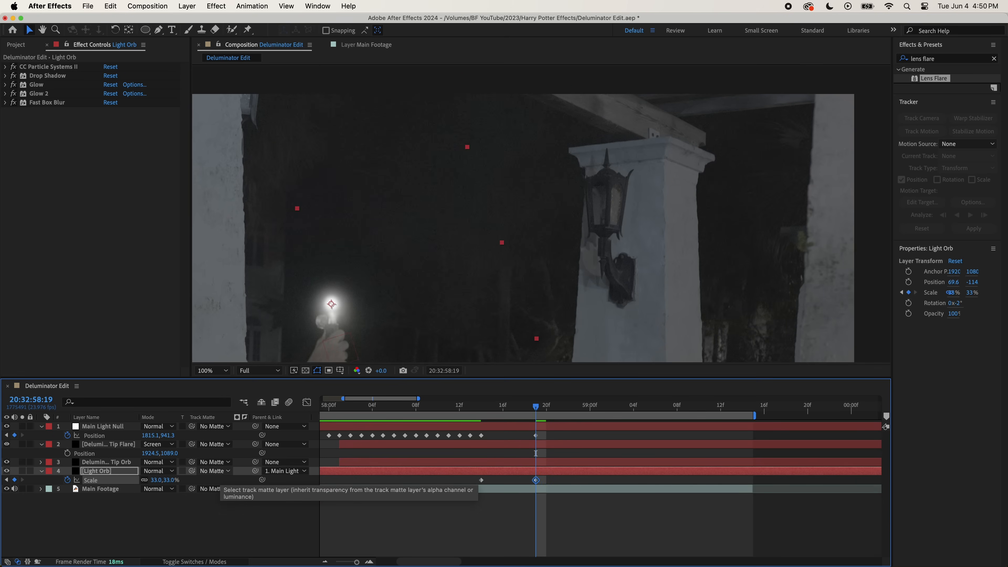
- Review the orb's shrinking movement and keyframe the Light Orb's Scale at 45% at 20:32:59:01
drag(536, 412, 504, 413)
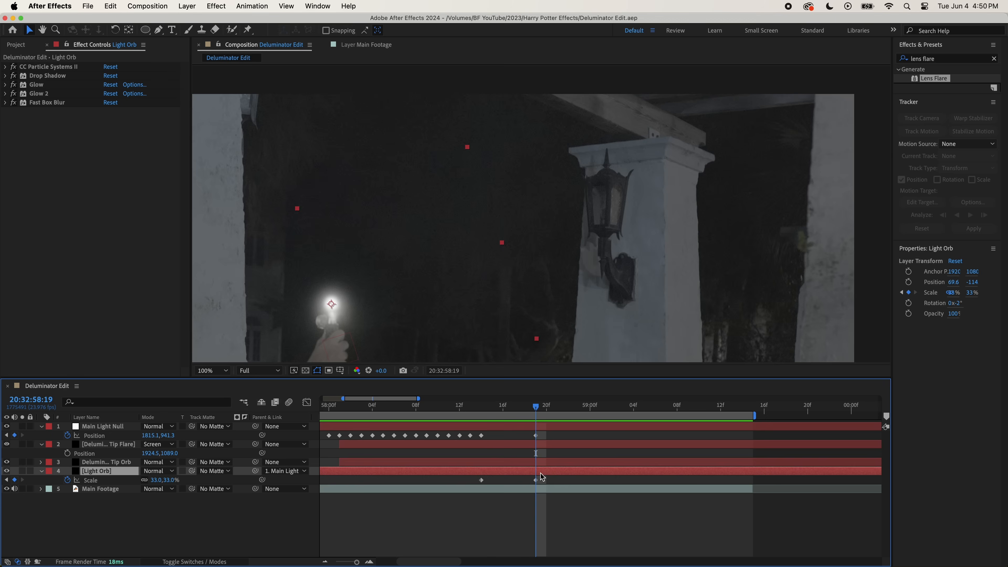
key(Page_Down)
key(Page_Down)
key(Page_Down)
key(Page_Down)
key(Page_Down)
key(Page_Down)
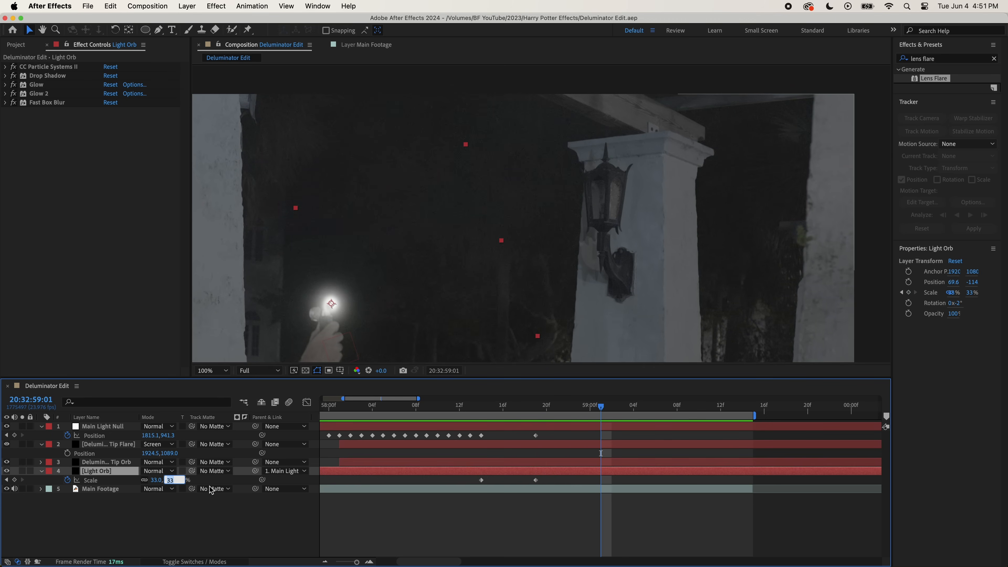
text(45)
key(Return)
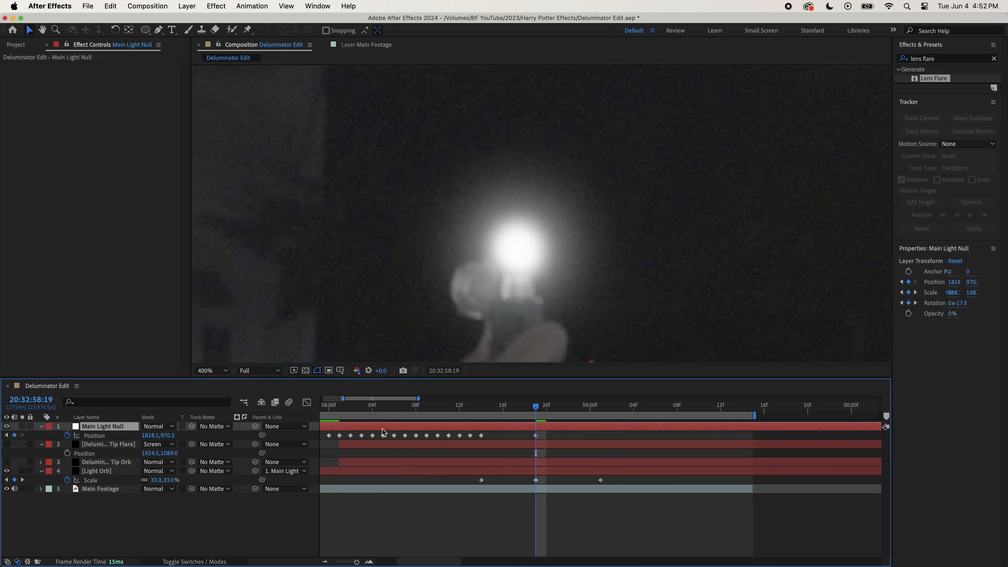
- Keyframe the Main Light Null's Position frame by frame through 20:32:59:06 so the light orb stays on the deluminator's tip
key(Page_Down)
key(Page_Down)
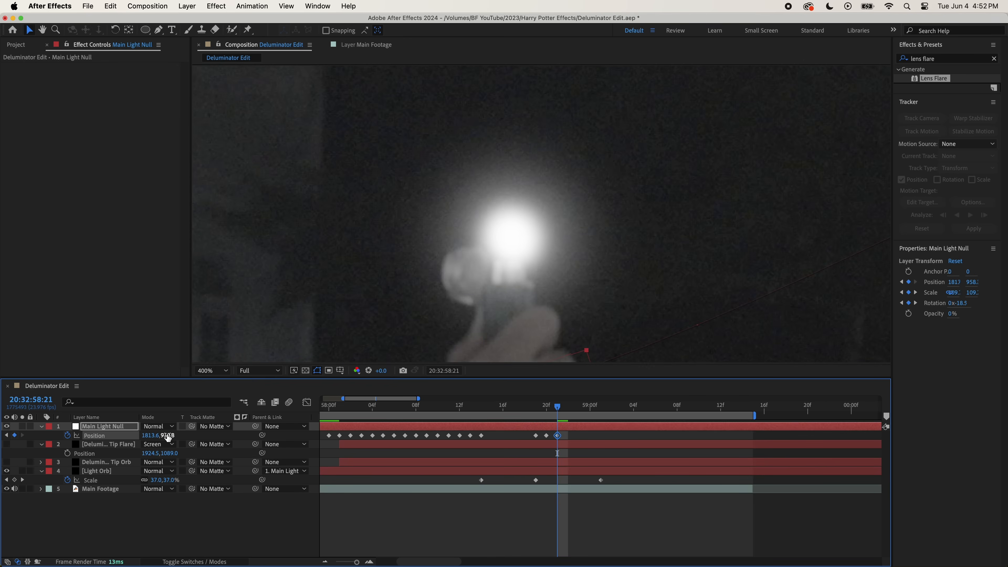
key(Left)
key(Left)
key(Left)
key(Page_Down)
key(Left)
key(Left)
key(Left)
key(Up)
key(Up)
key(Up)
key(Page_Down)
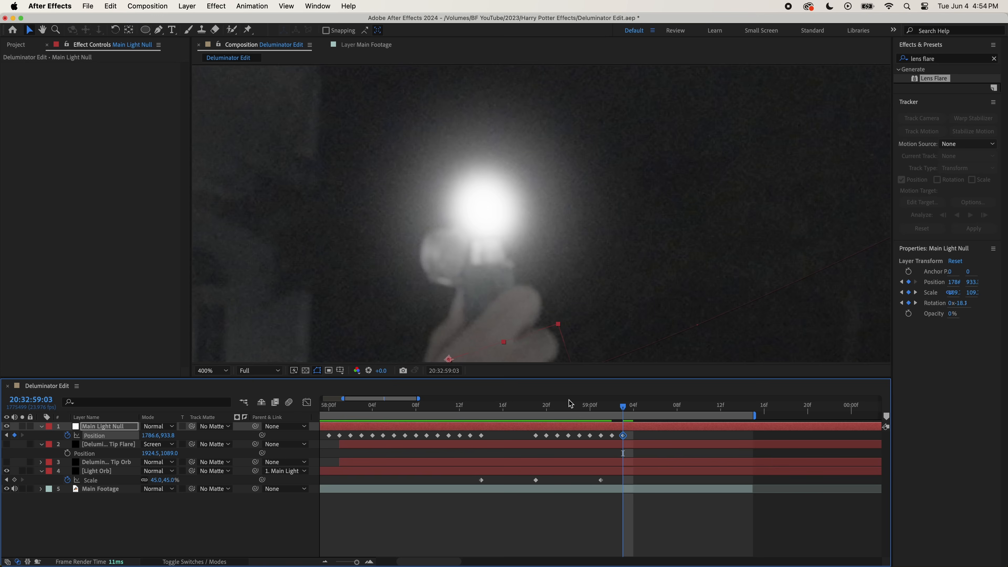
key(Down)
key(Page_Down)
key(Left)
key(Left)
key(Left)
key(Page_Down)
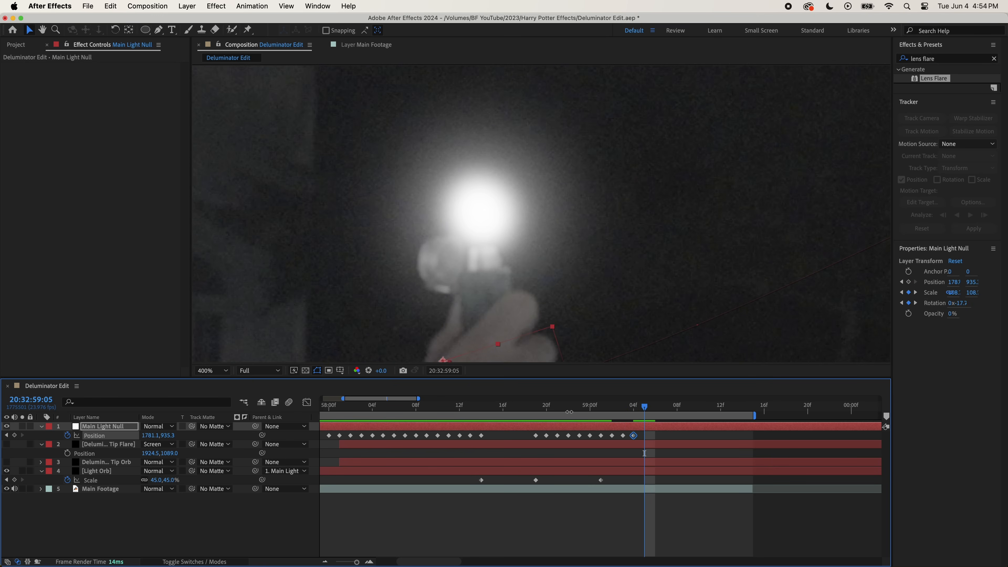
key(Right)
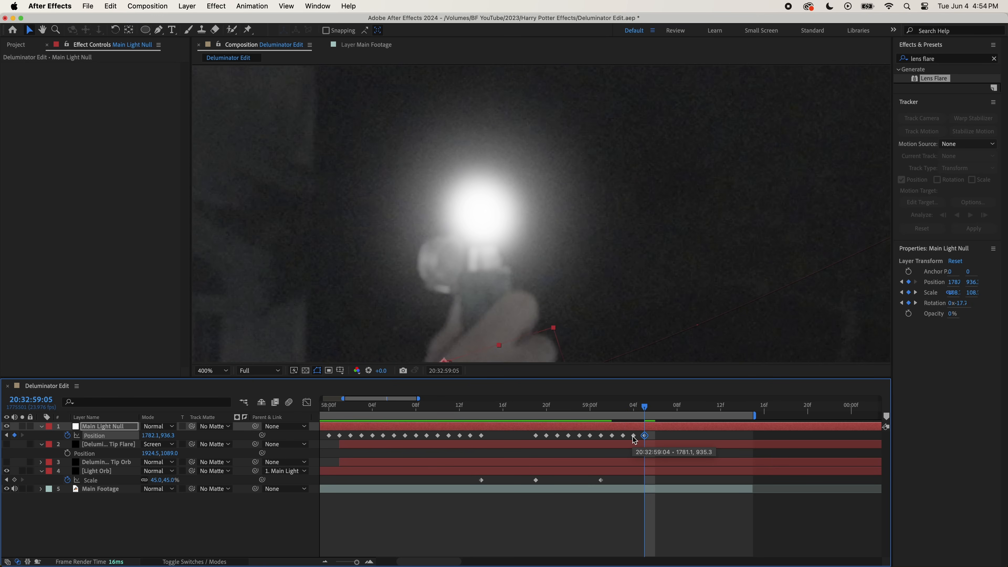
key(Page_Down)
key(Down)
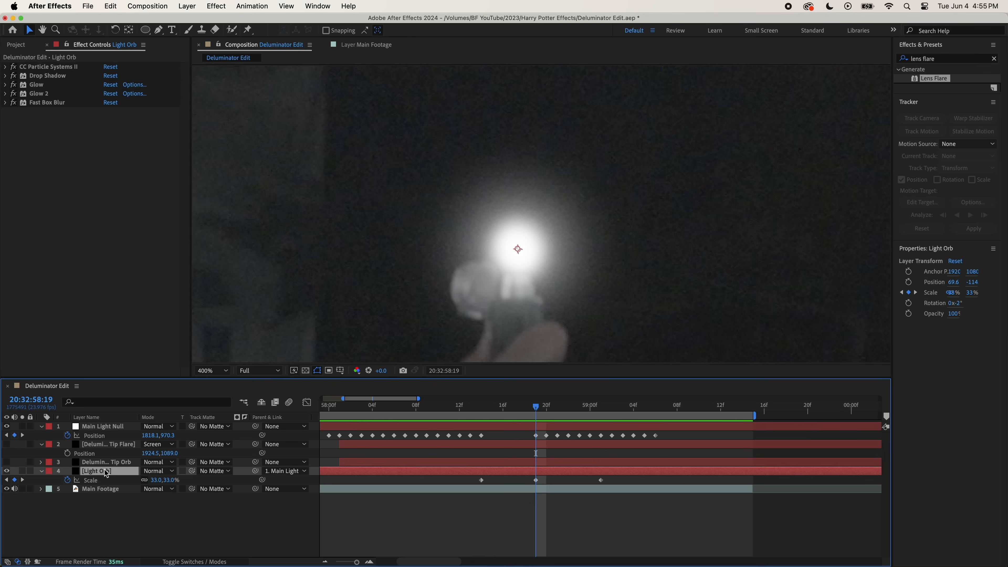
- Move the Light Orb layer above the deluminator tip flare layer, directly beneath the Main Light Null
drag(102, 474, 99, 443)
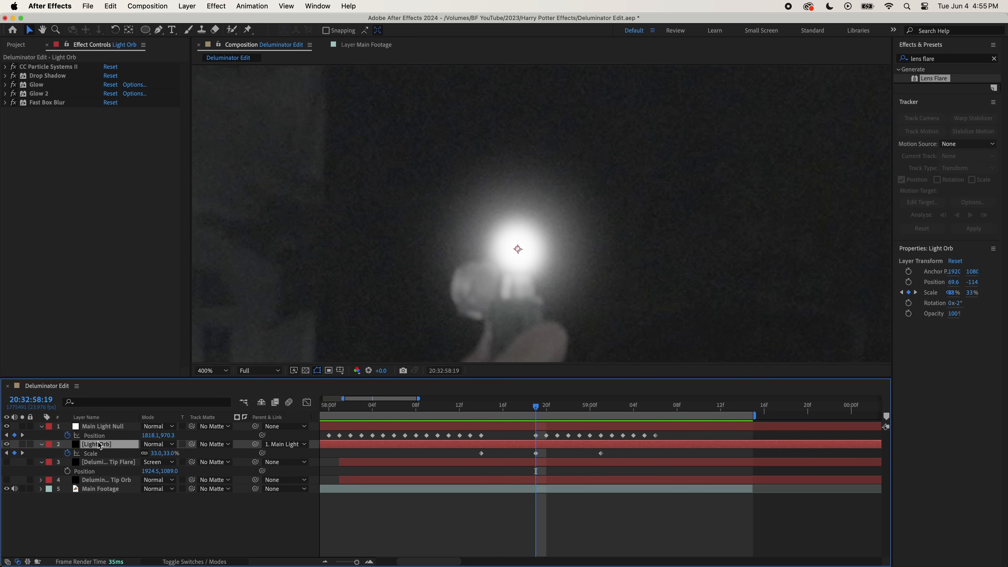
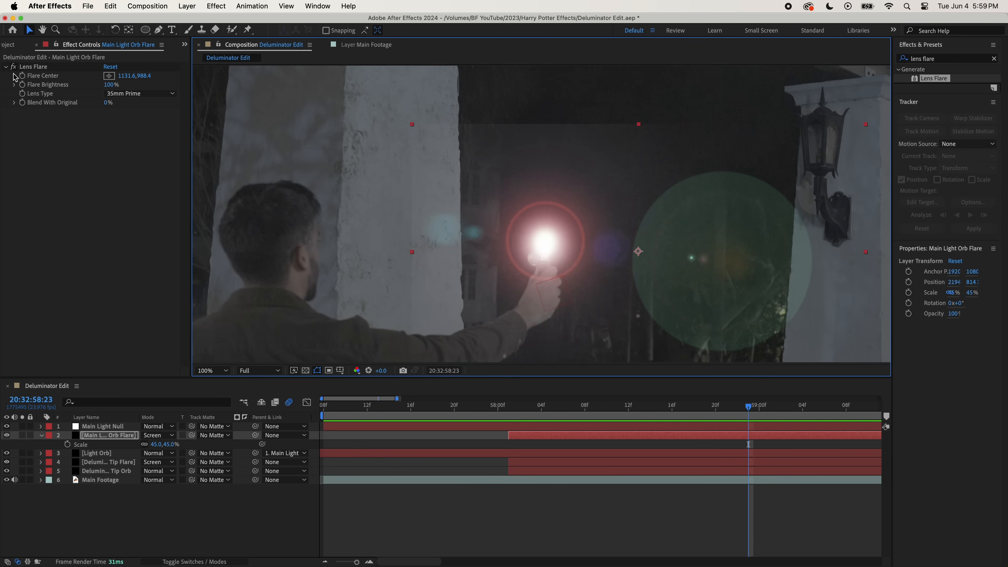
- Keyframe the Main Light Orb Flare's Flare Center so the lens flare stays on the light orb
click(23, 75)
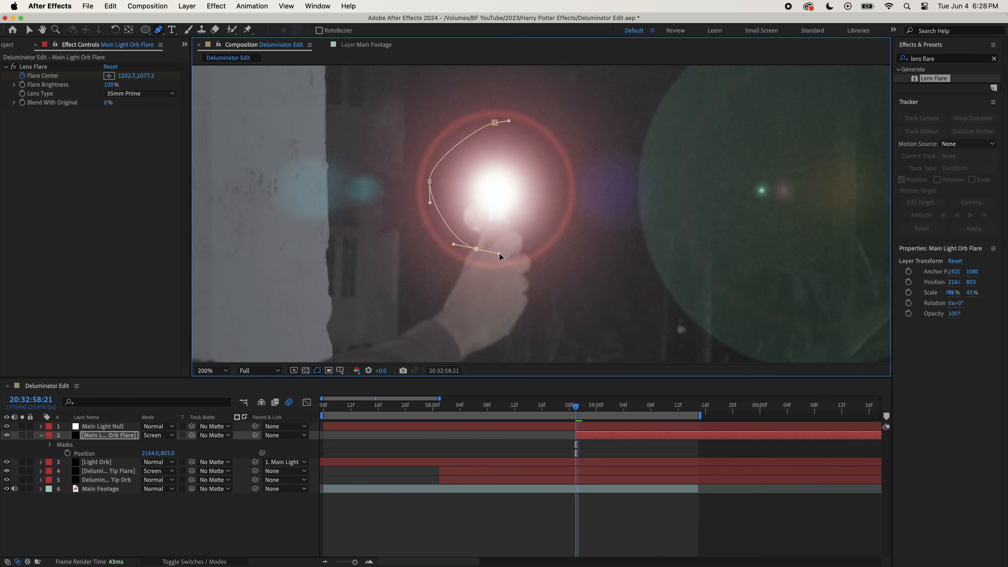
drag(499, 254, 502, 251)
- Draw a rounded mask around the orb on the Main Light Orb Flare, feathered 400 pixels, and set the layer's Opacity to 40%
drag(555, 201, 555, 175)
drag(494, 123, 526, 122)
click(430, 181)
drag(430, 203, 430, 223)
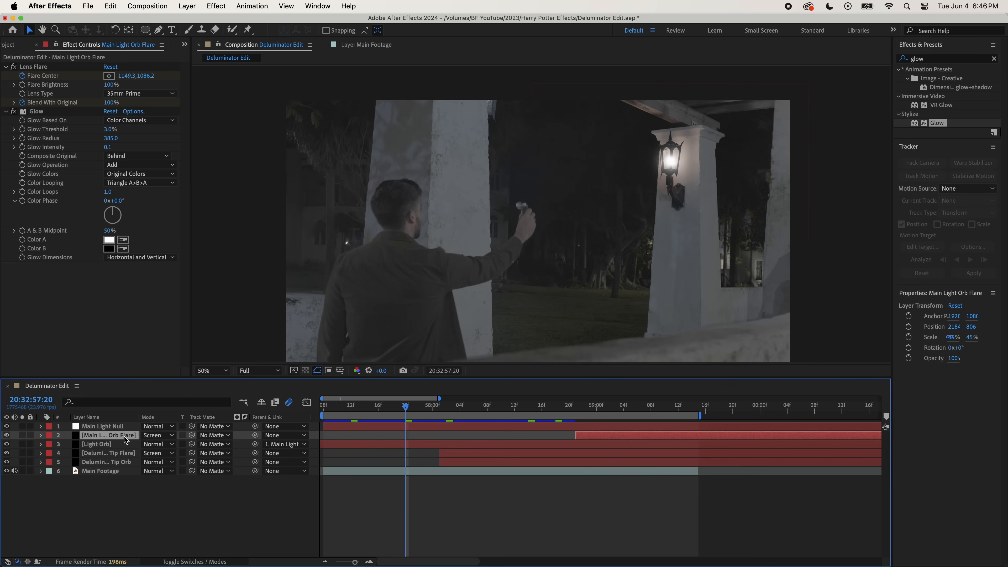
click(150, 444)
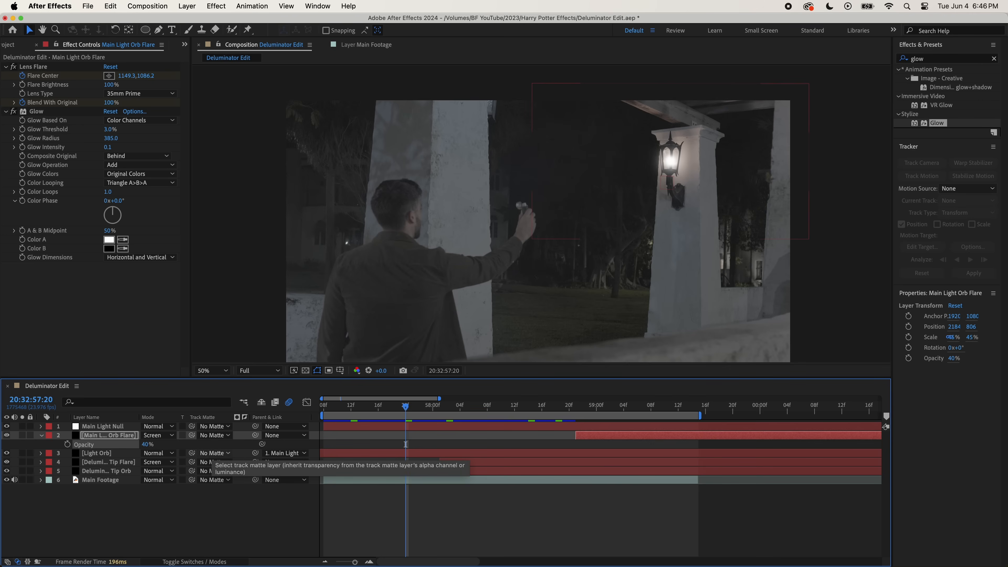
click(362, 500)
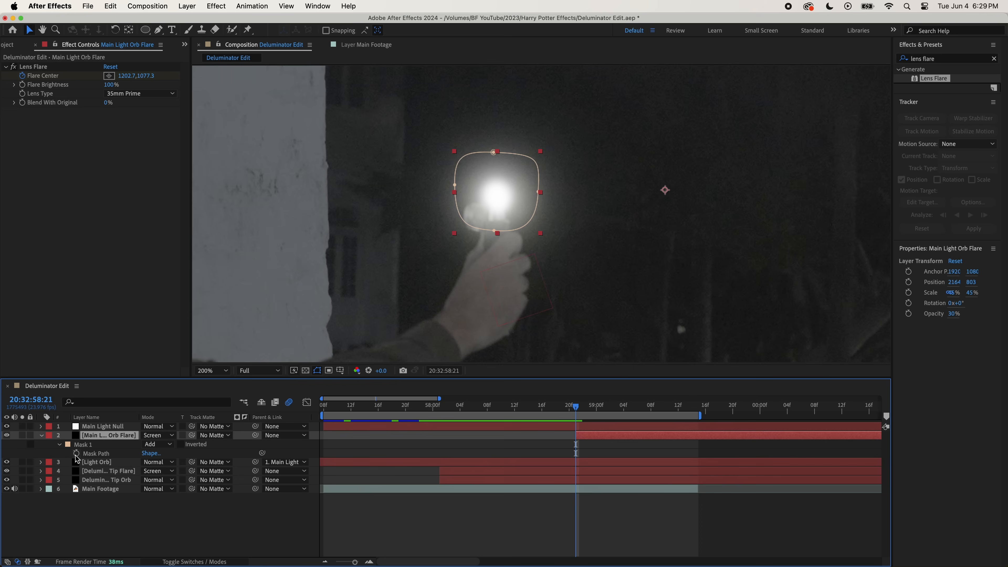
- Keyframe the flare's Mask Path frame by frame from 20:32:58:21 to 20:32:59:02, reshaping and enlarging it around the orb
click(76, 455)
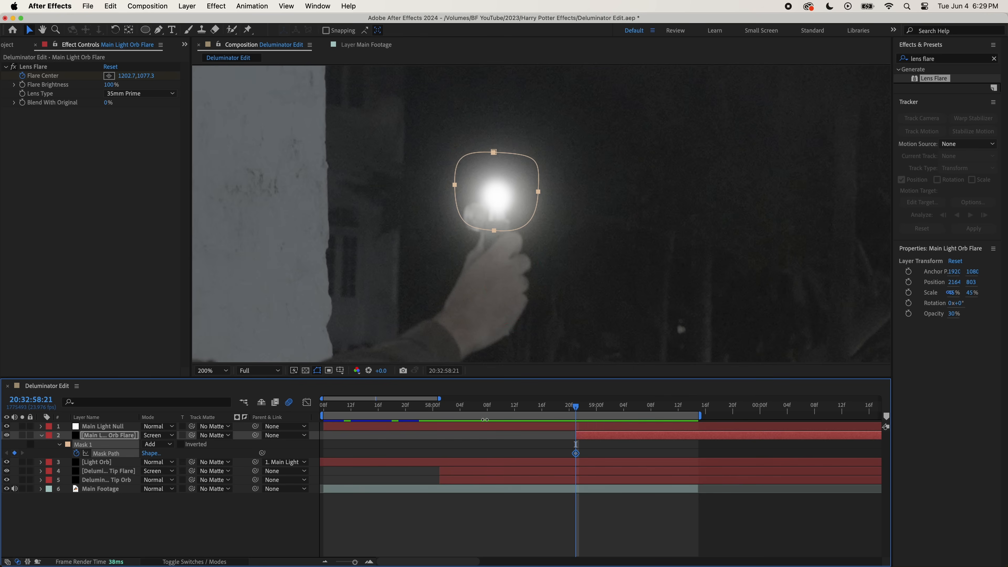
key(super+Right)
double_click(491, 229)
drag(499, 220, 484, 259)
key(super+Right)
key(super+Right)
key(super+Right)
key(super+Right)
drag(447, 176, 394, 184)
drag(485, 143, 478, 91)
drag(530, 183, 584, 185)
drag(484, 258, 489, 271)
drag(514, 273, 536, 273)
drag(465, 270, 430, 270)
click(393, 183)
drag(393, 154, 392, 139)
click(478, 92)
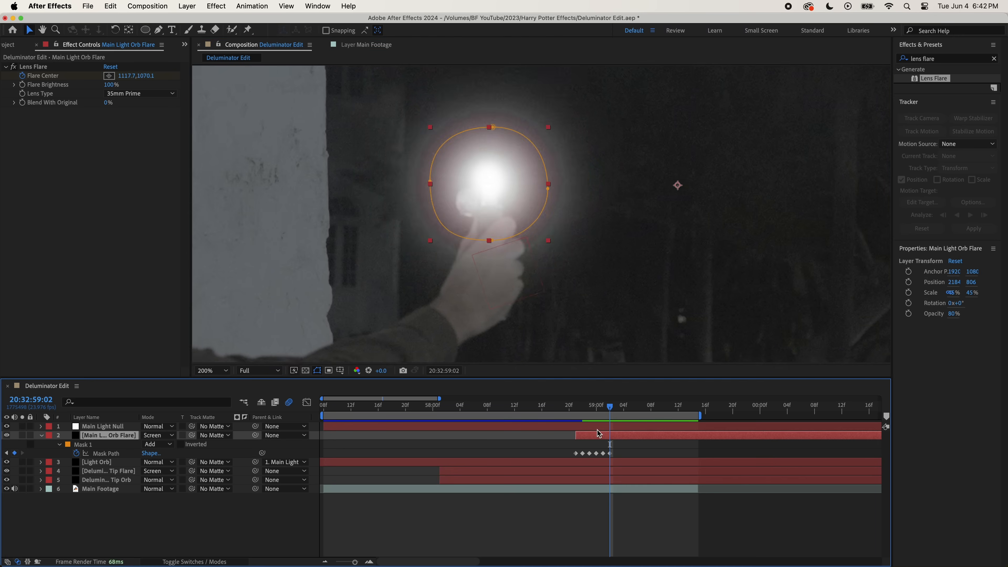
- Keyframe the flare's Mask Path every three frames through 20:32:59:14 so it follows the moving orb
key(super+Right)
key(super+Right)
key(super+Right)
key(super+t)
drag(496, 216, 506, 196)
key(super+Right)
key(super+Right)
key(super+Right)
key(super+t)
key(super+Right)
key(super+Right)
key(super+Right)
key(super+t)
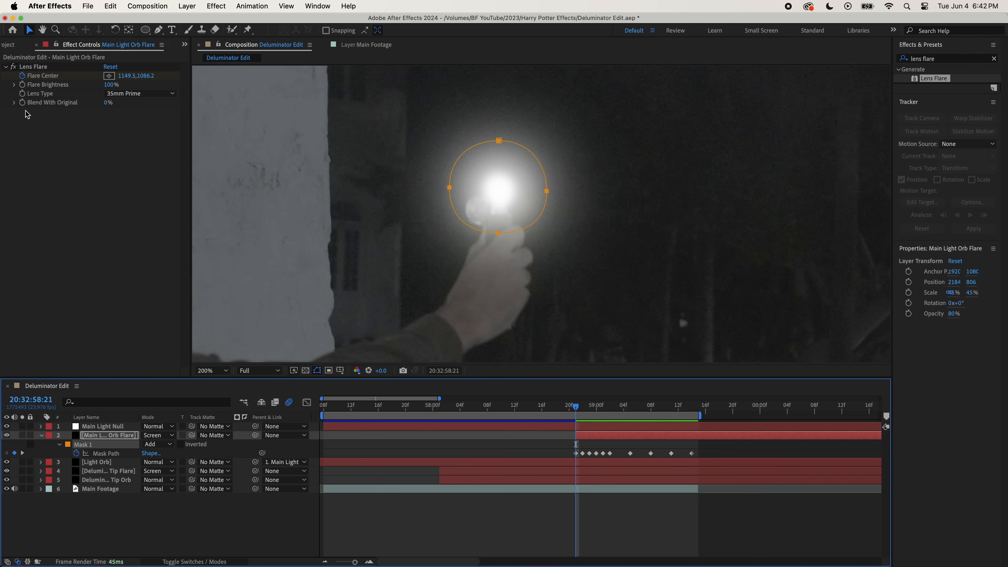
- Keyframe the Lens Flare's Blend With Original at 100% at 20:32:58:21 and at 0% at 20:32:59:00
click(27, 105)
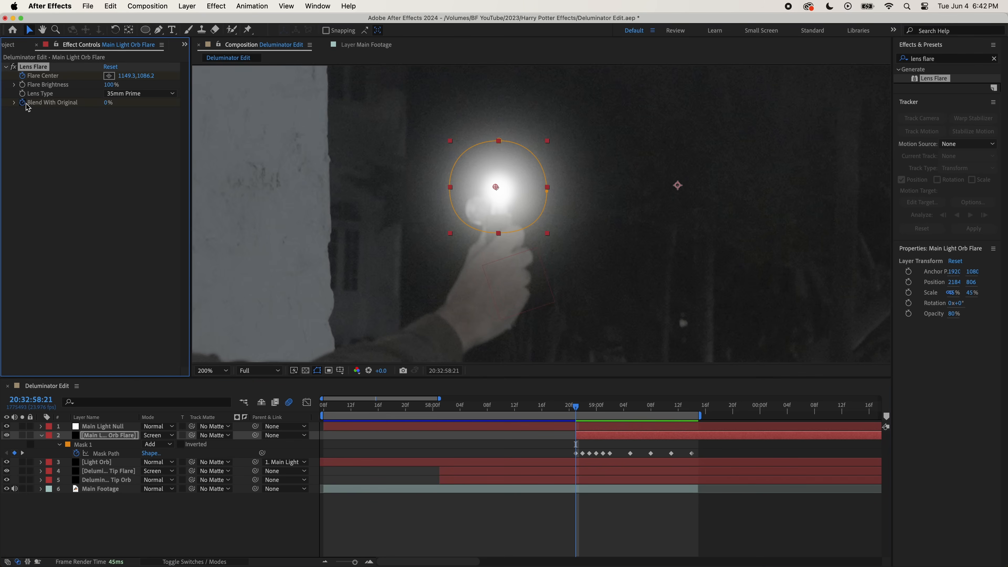
drag(106, 103, 182, 97)
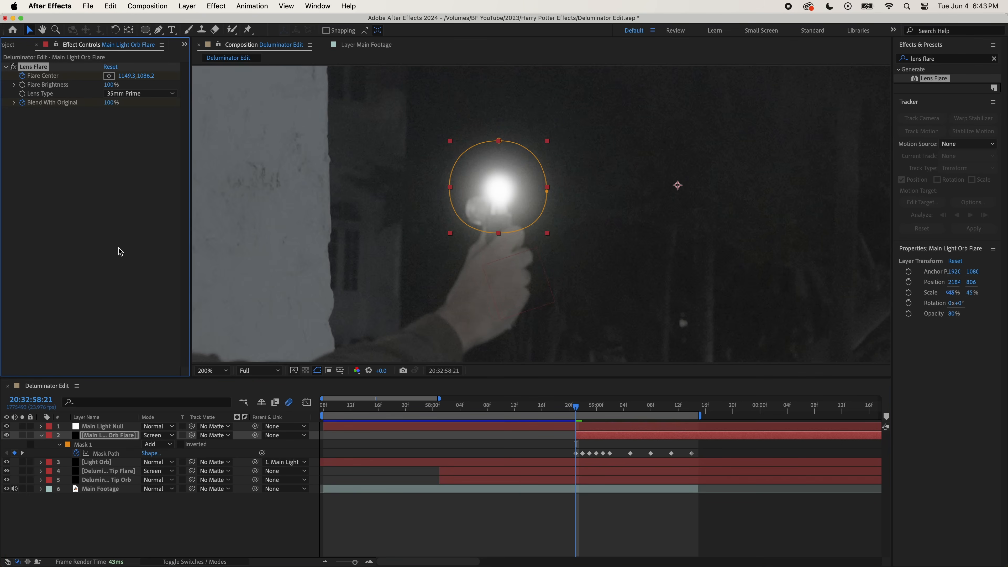
click(540, 525)
key(super+Right)
key(super+Right)
key(super+Right)
mouse_move(115, 102)
mouse_down()
mouse_move(68, 100)
mouse_move(103, 102)
mouse_up()
click(488, 519)
- Keyframe the Lens Flare's Blend With Original at a higher value past 20:32:59:06 so the flare fades out
click(395, 530)
key(super+Right)
key(super+Right)
key(super+Right)
key(super+Right)
key(super+Right)
key(super+Right)
key(super+Right)
key(super+Right)
key(super+Right)
key(super+Right)
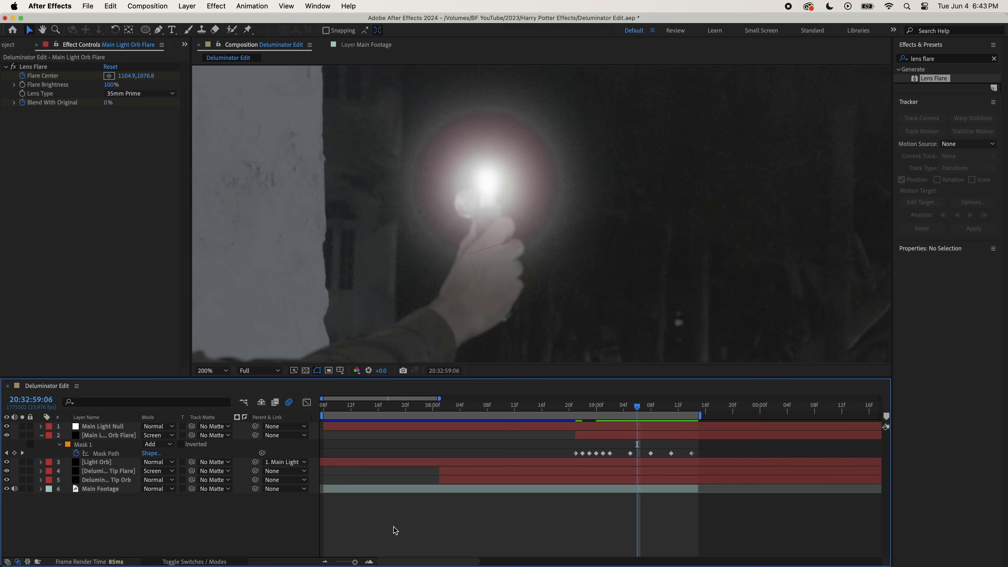
drag(106, 103, 310, 111)
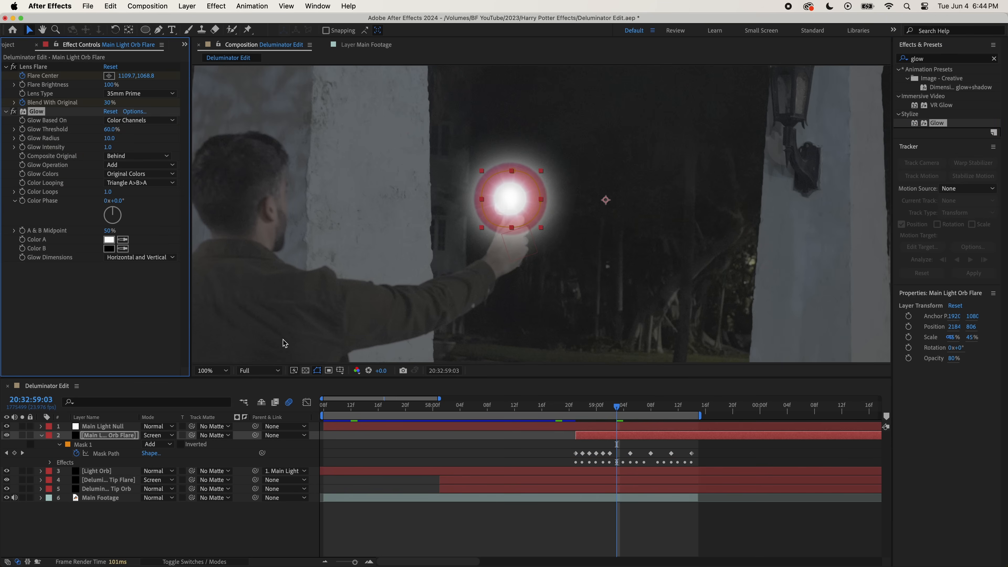
- Set the Main Light Orb Flare's Glow Threshold to 3%, Glow Radius to 385 and Glow Intensity to 0.3
click(111, 129)
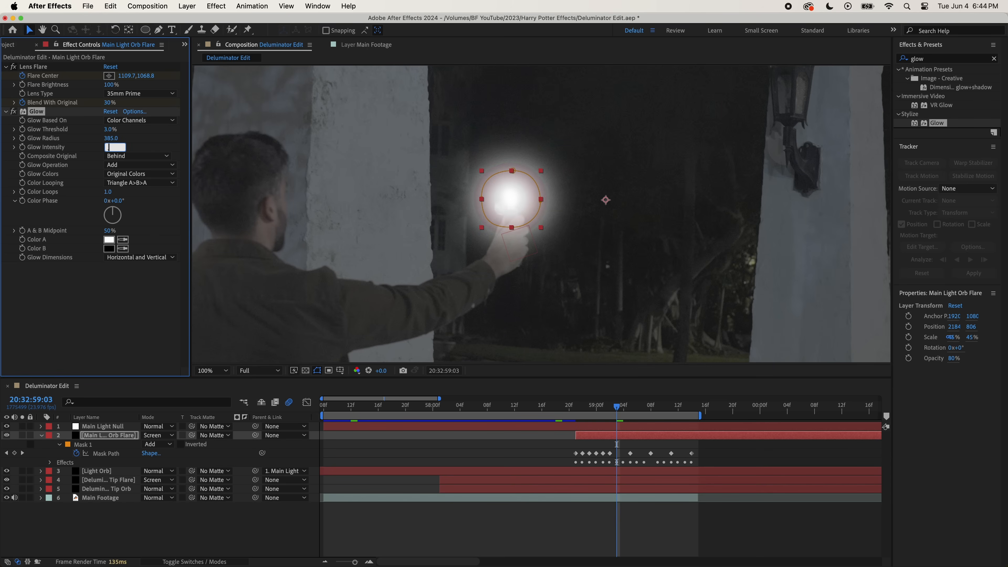
text(.3)
key(Return)
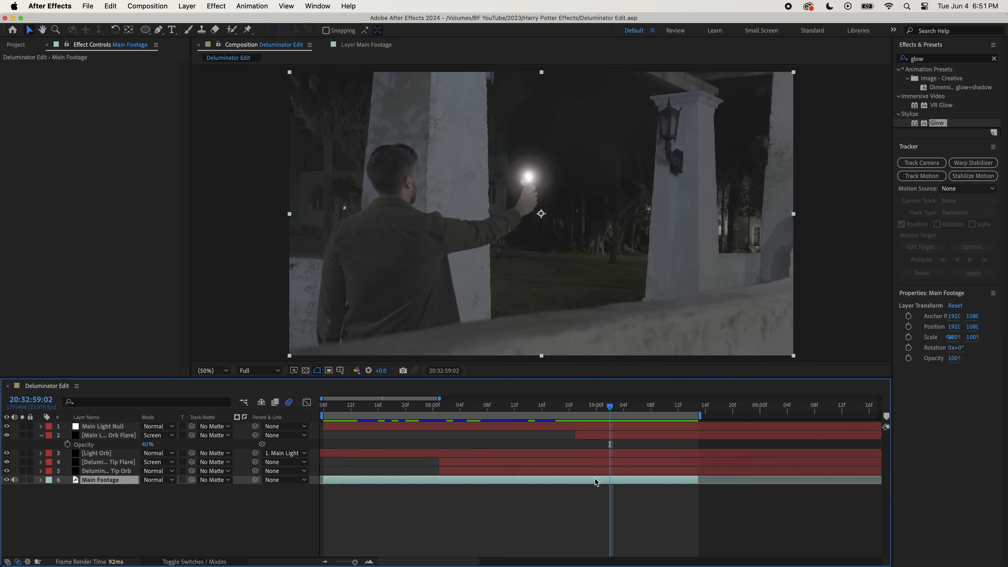
- Duplicate the Main Footage layer and move the copy to the top of the layer stack
key(super+d)
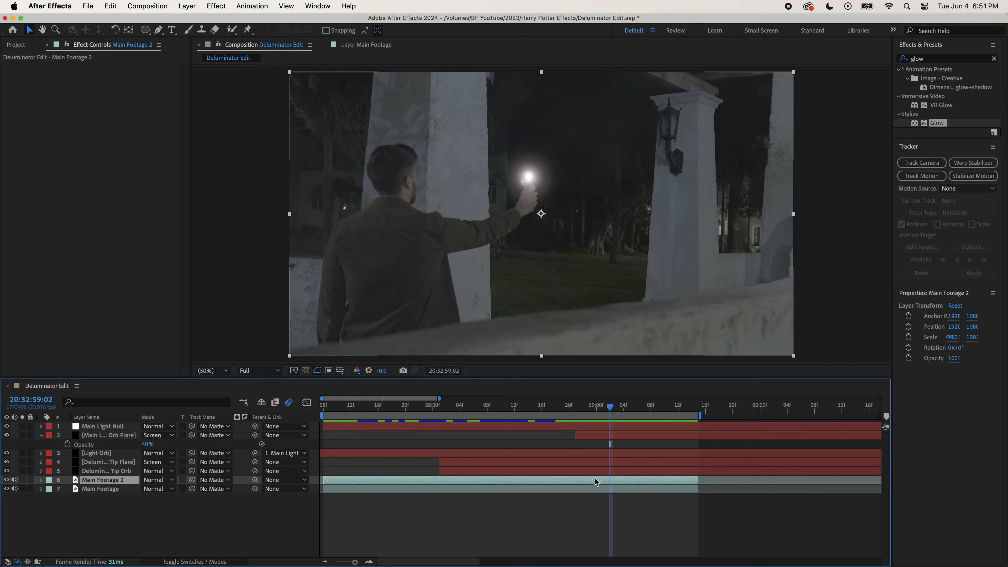
drag(102, 480, 95, 424)
- Rename the duplicated footage layer Environment Glow and set its blending mode to Add
right_click(95, 426)
click(128, 533)
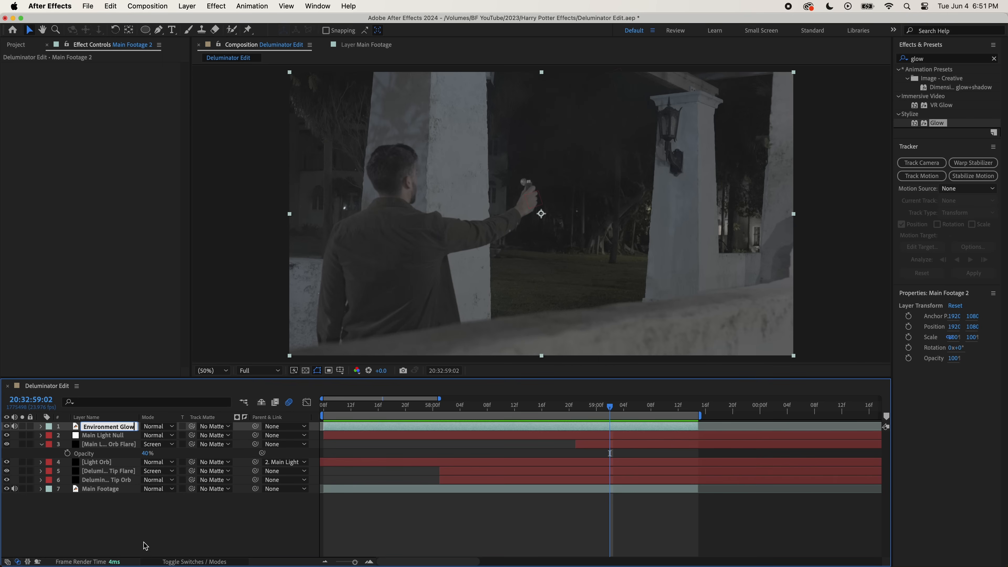
text(Environment Glow)
key(Return)
click(158, 426)
click(182, 204)
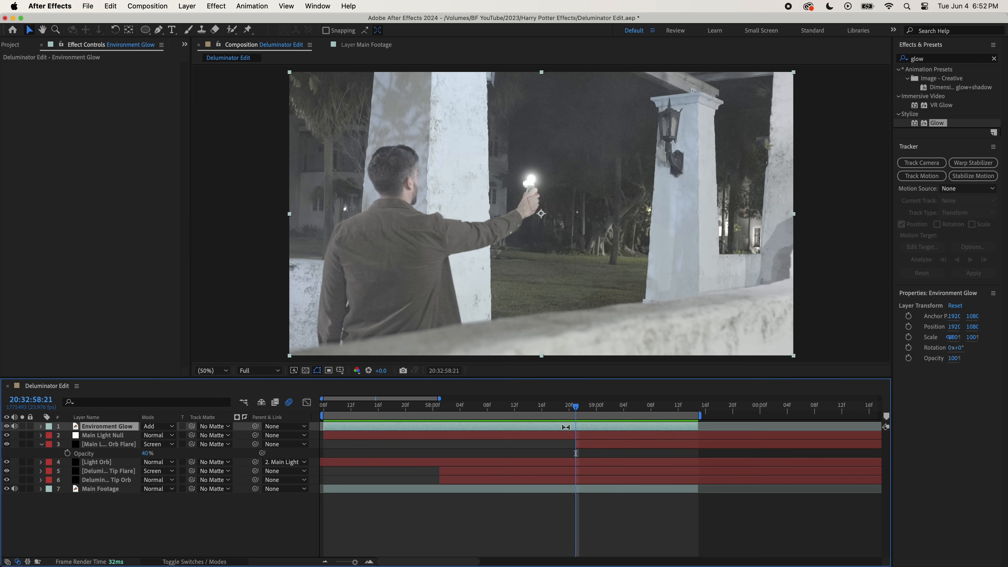
- Split the Environment Glow layer at 20:32:58:21 and delete the part before the split
key(super+shift+d)
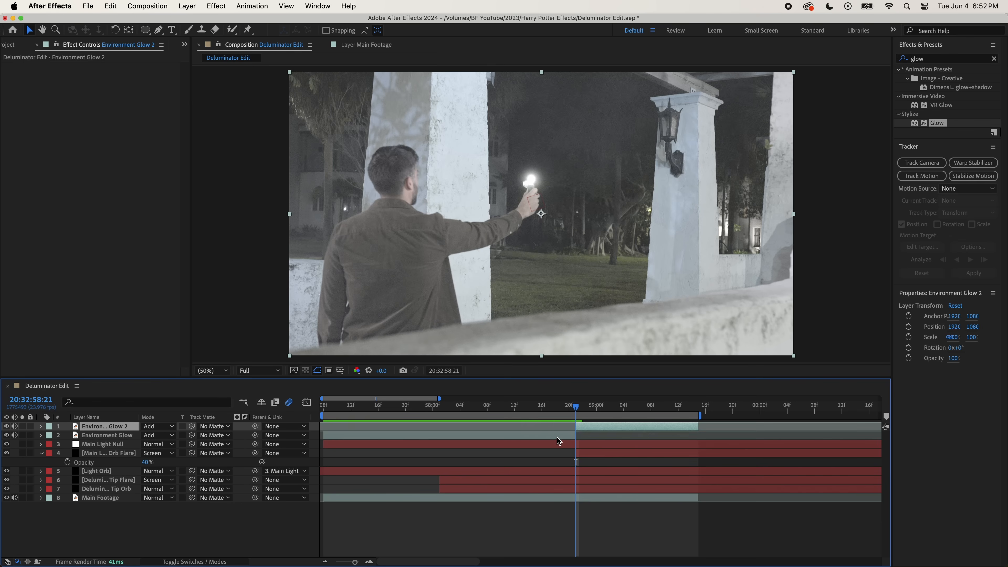
click(557, 437)
key(Delete)
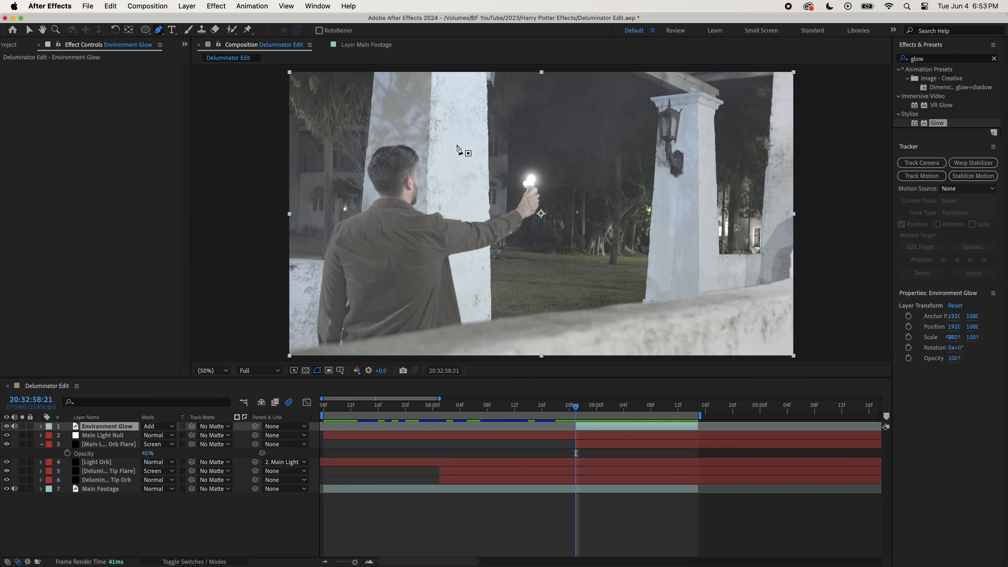
- Draw a rounded mask on the Environment Glow layer over the white column beside the man's head
drag(463, 143, 441, 147)
drag(423, 155, 422, 190)
drag(425, 202, 429, 204)
click(484, 208)
drag(460, 209, 486, 199)
drag(488, 178, 460, 141)
click(463, 143)
click(488, 178)
- Draw a second mask on the Environment Glow layer around the man's raised hand and forearm
click(527, 192)
mouse_move(459, 209)
mouse_down()
mouse_move(516, 226)
mouse_move(534, 205)
mouse_up()
click(514, 212)
click(502, 224)
click(523, 220)
click(535, 196)
click(527, 192)
- Feather the column mask by 500 pixels and the forearm mask by 100 pixels
key(f)
click(163, 444)
key(Return)
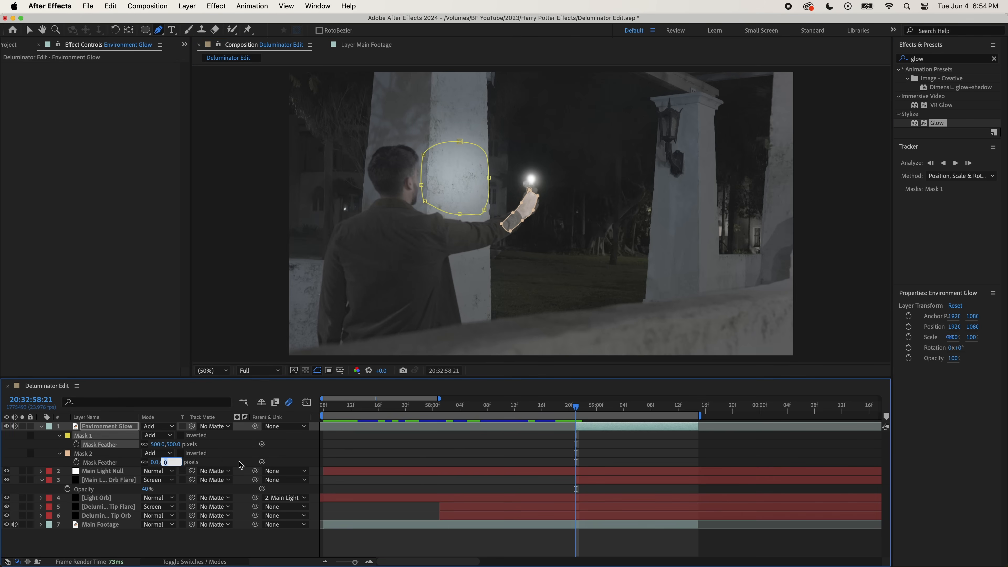
key(Return)
click(439, 459)
- Keyframe the column mask's Mask Path from 20:32:58:21 through 20:32:59:13, repositioning it every few frames to follow the column
click(76, 445)
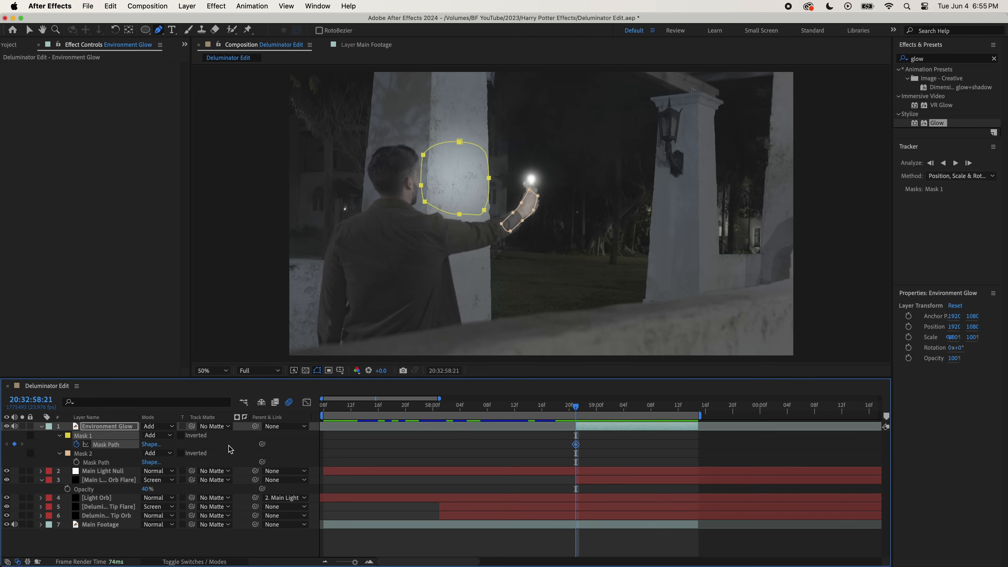
key(super+Right)
key(super+Right)
key(super+Right)
key(super+Right)
key(v)
drag(460, 213, 452, 212)
key(super+Right)
key(super+Right)
key(super+Right)
key(super+Right)
key(super+Right)
key(super+Right)
key(super+Right)
key(super+Right)
key(super+Right)
key(super+Right)
key(super+Right)
key(super+Right)
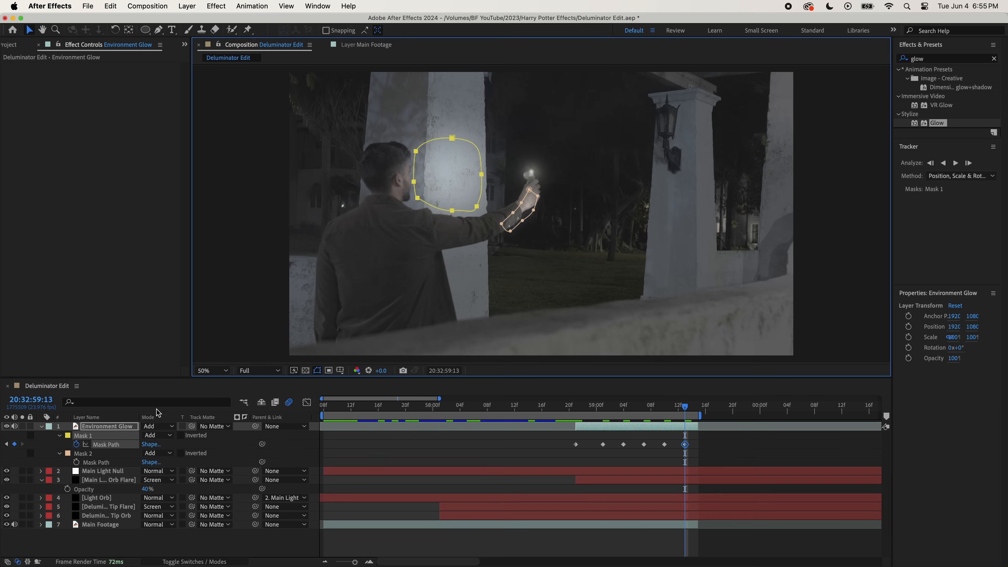
- Keyframe the forearm mask's Mask Path through 20:32:59:13 to follow the arm, and set both masks' Mask Opacity to 70%
click(84, 454)
click(76, 462)
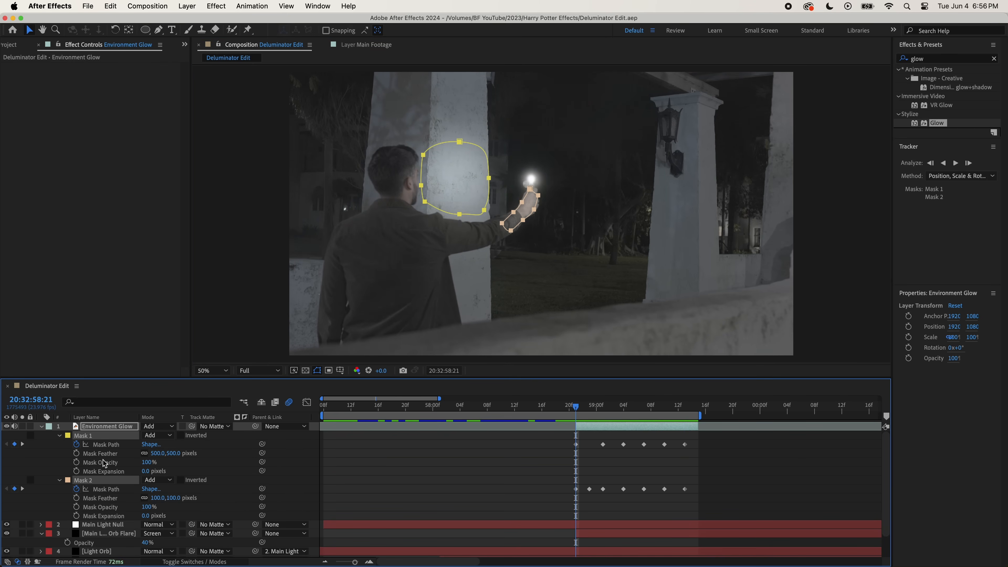
text(70)
key(Return)
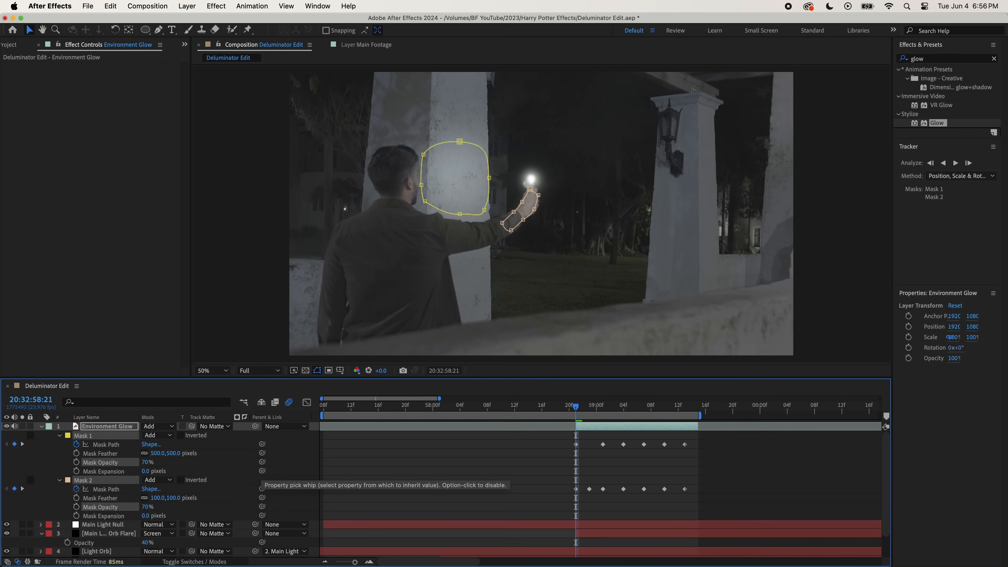
click(377, 462)
- Keyframe the Environment Glow layer's Opacity at 0% at 20:32:58:21
click(107, 426)
key(t)
click(67, 435)
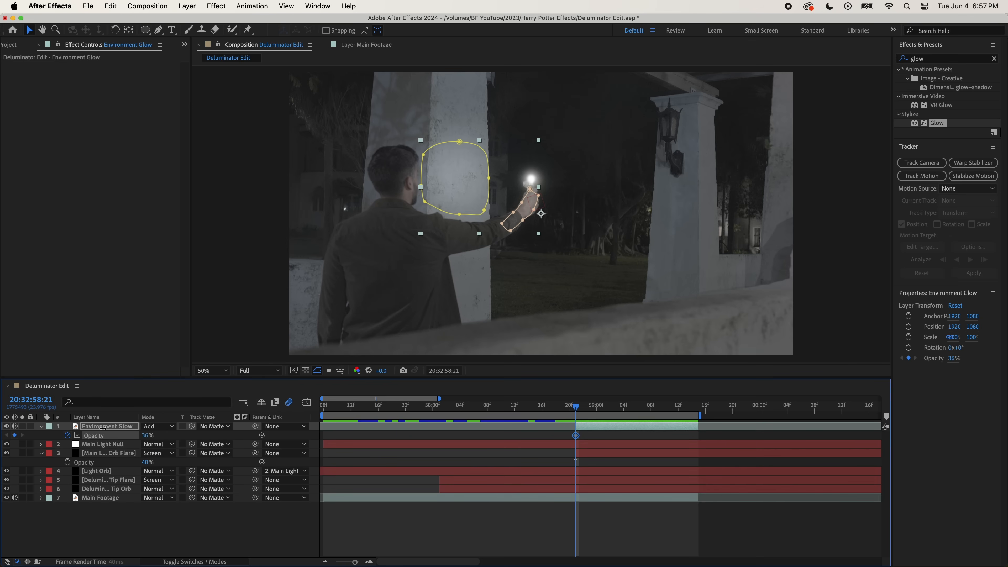
drag(103, 428, 60, 425)
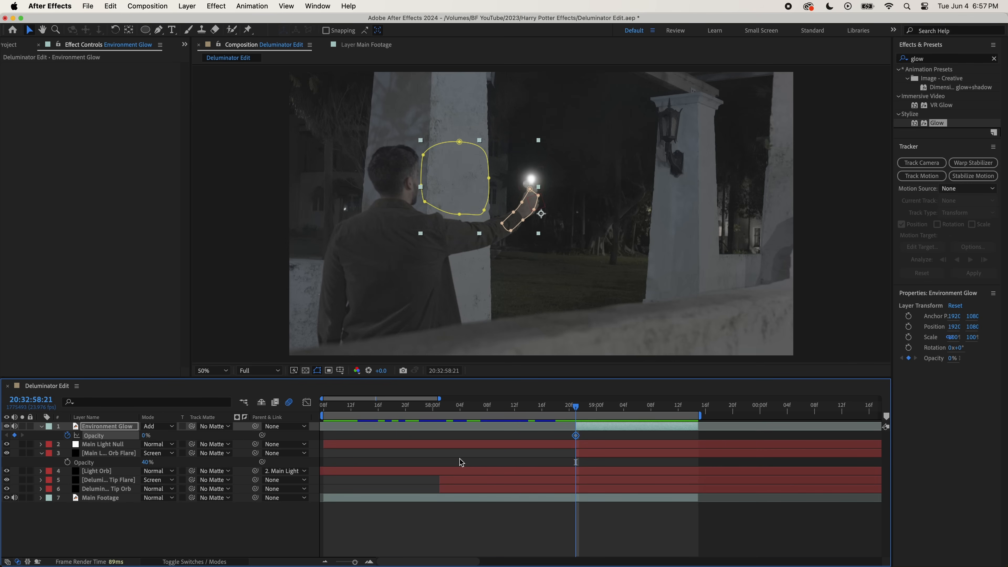
click(459, 460)
- Keyframe the Environment Glow layer's Opacity at 25% at 20:32:59:02
click(585, 529)
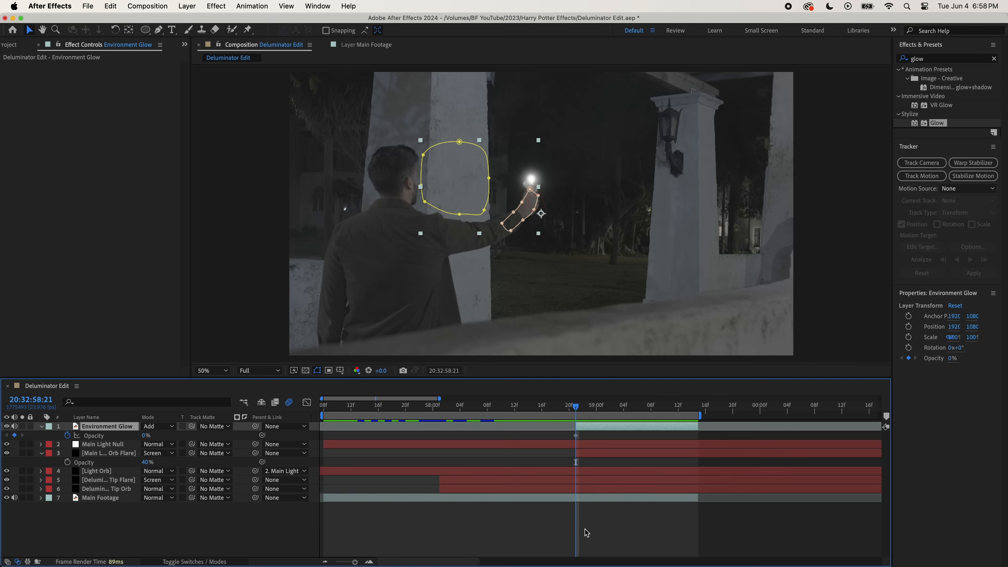
key(Page_Down)
key(Page_Down)
key(Page_Down)
key(Page_Down)
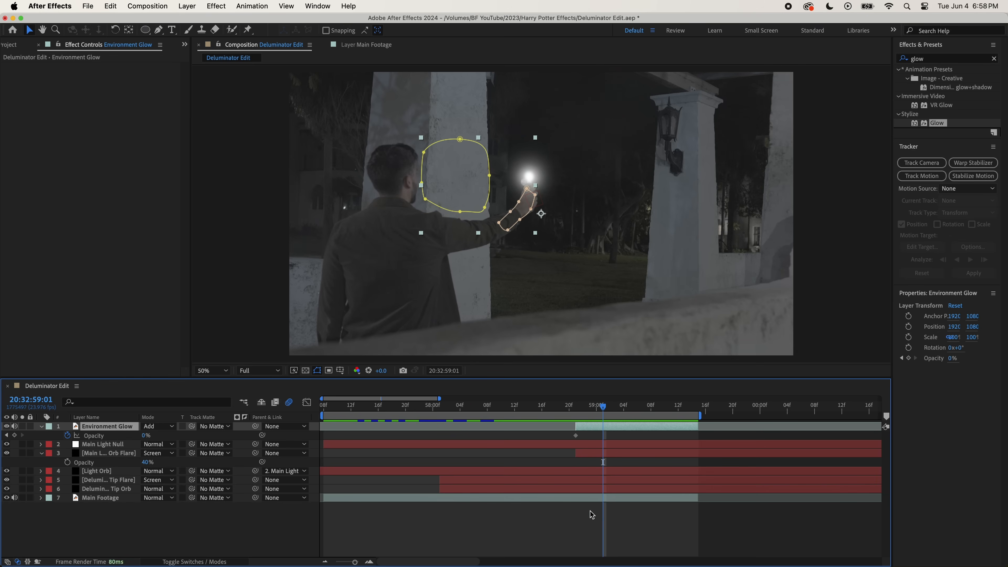
key(Page_Down)
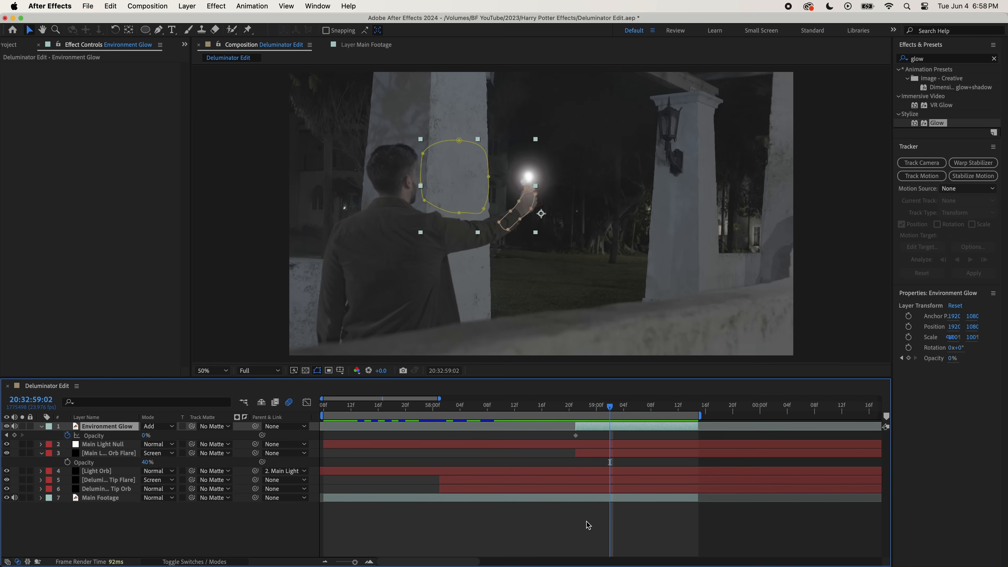
click(147, 436)
text(25)
key(Return)
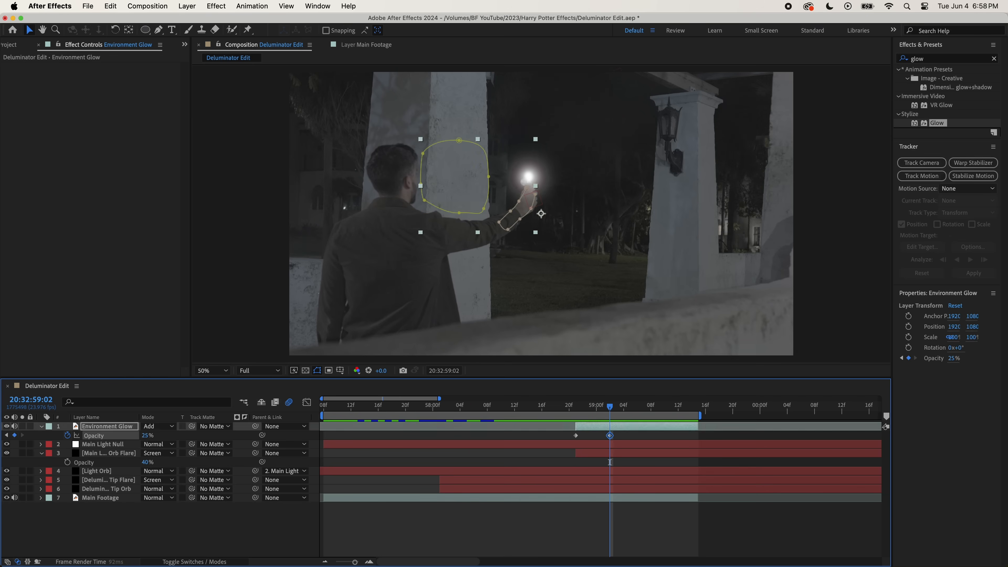
click(473, 520)
- Keyframe the Environment Glow layer's Opacity at 0% at 20:32:59:13 and save the project
key(Page_Down)
key(Page_Down)
key(Page_Down)
key(Page_Down)
key(Page_Down)
key(Page_Down)
key(Page_Down)
key(Page_Down)
key(Page_Down)
key(Page_Down)
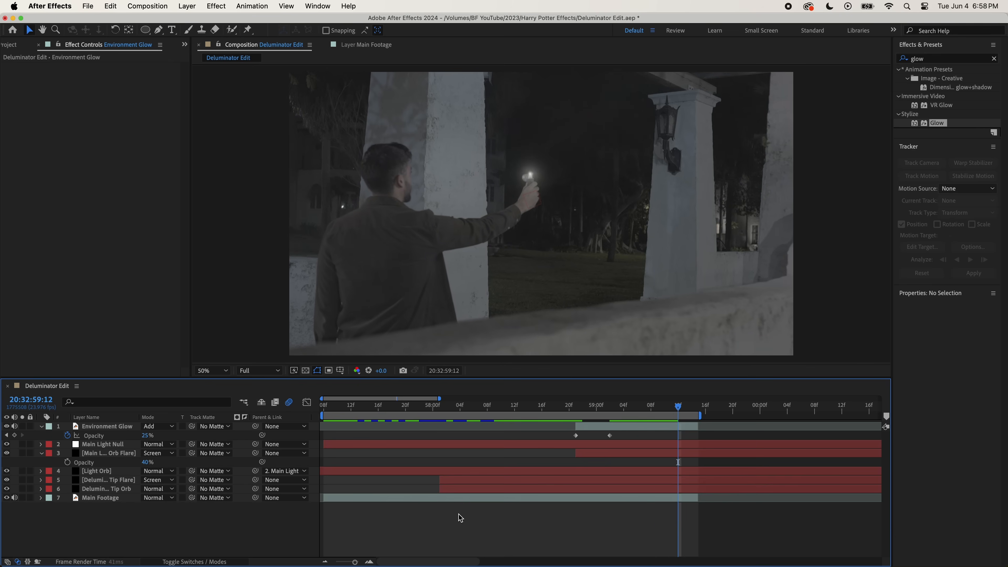
key(Page_Down)
click(146, 436)
text(0)
key(Return)
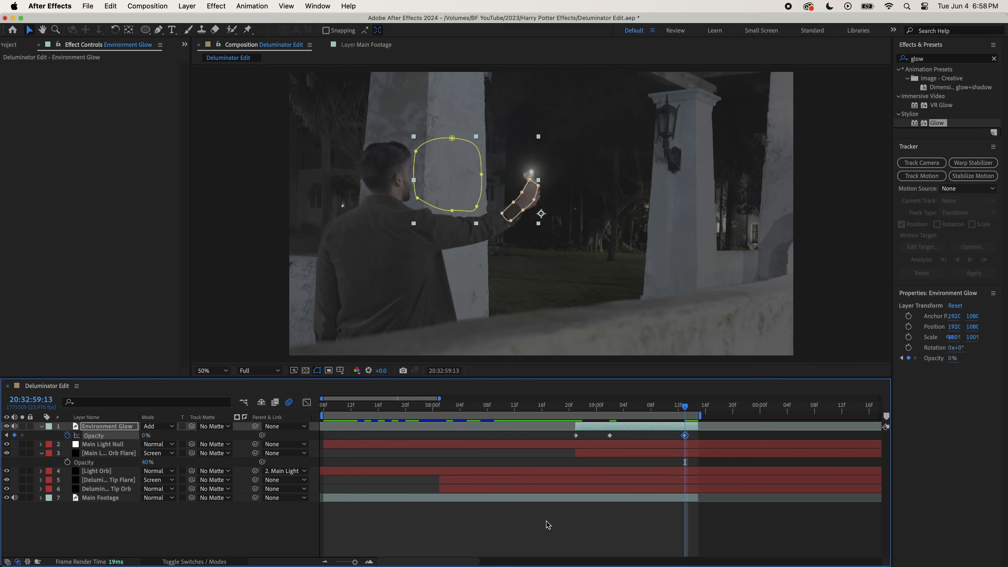
click(547, 523)
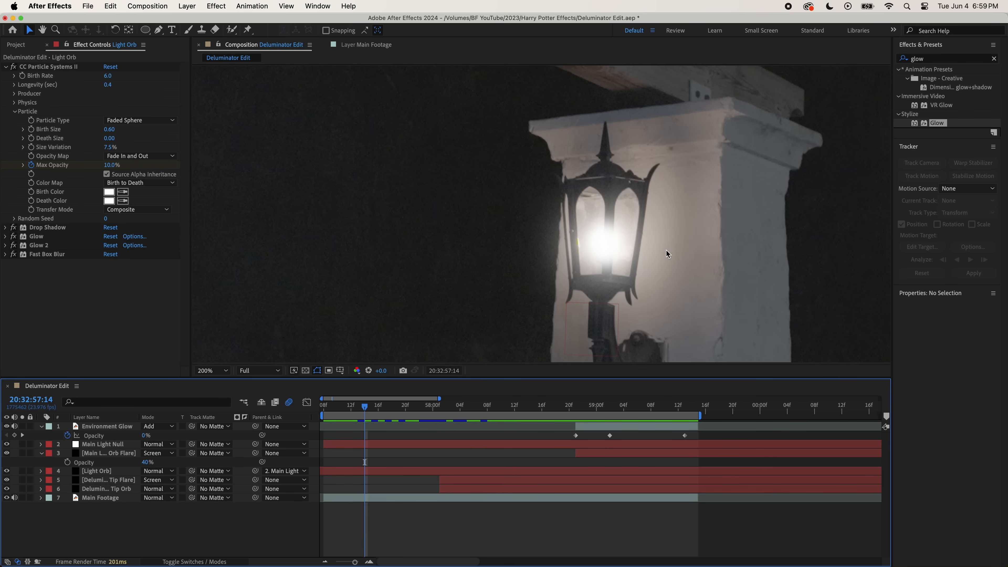
key(super+s)
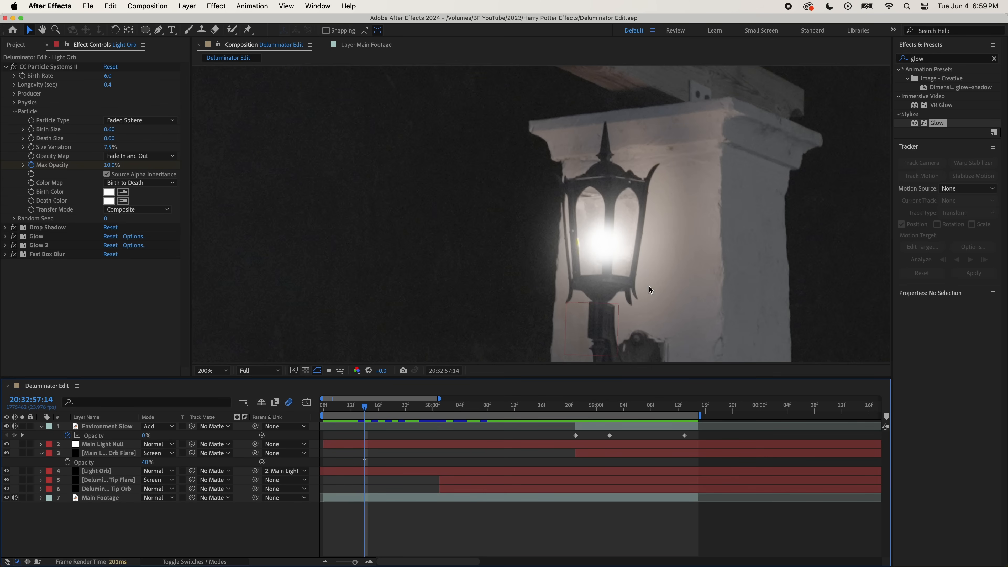
- Duplicate the Main Footage layer again and place the copy above the Environment Glow layer
click(354, 499)
key(shift+slash)
key(super+d)
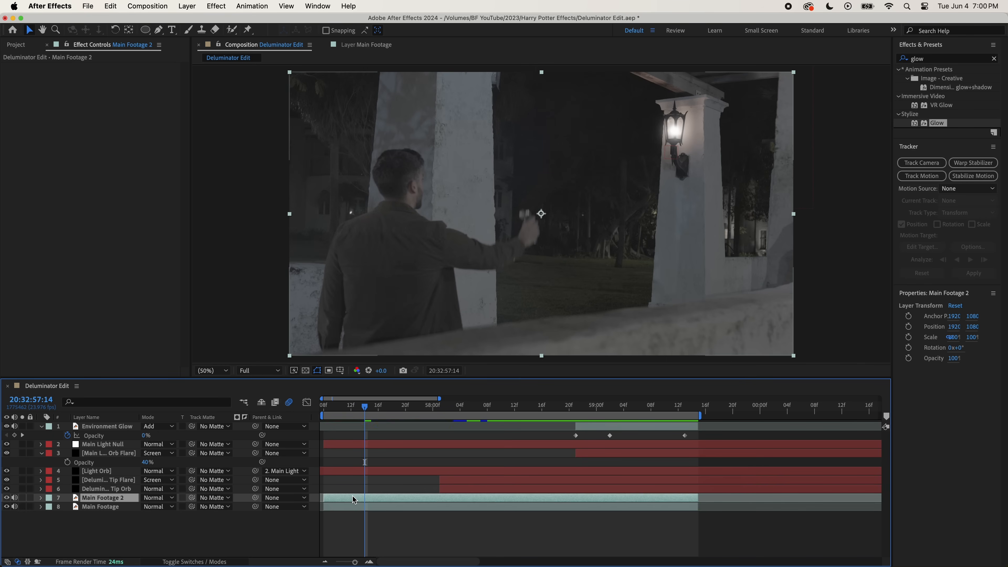
drag(107, 426, 106, 421)
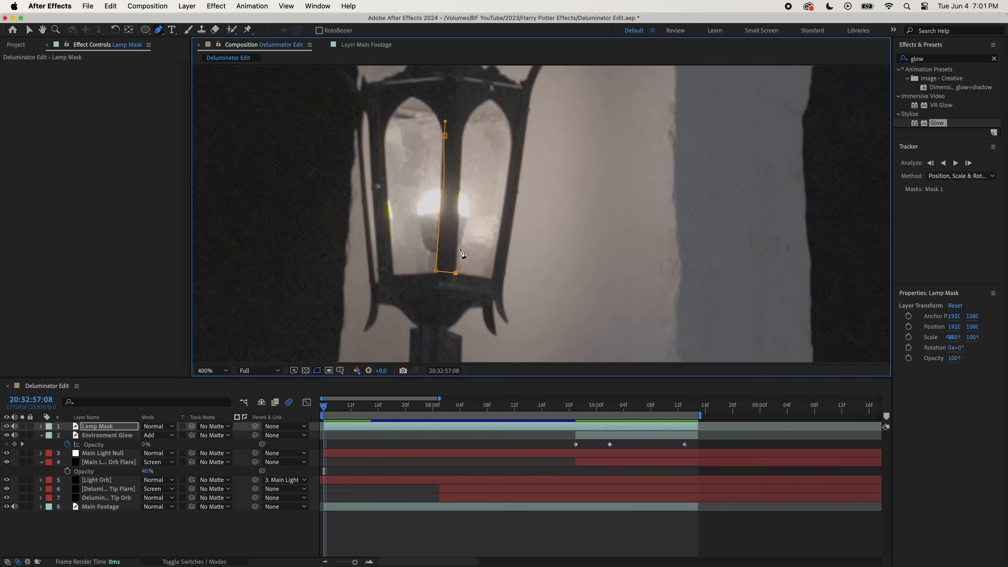
- Draw a mask on the Lamp Mask layer around the lantern's central bar at 20:32:57:08
click(458, 193)
click(463, 131)
click(444, 135)
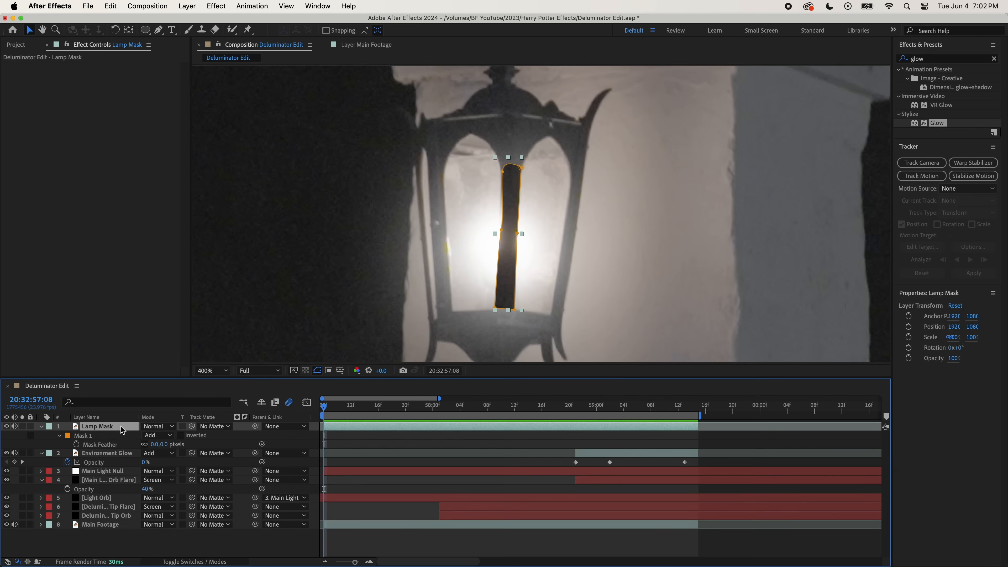
- Feather the lantern bar mask by 14 pixels and apply the Curves effect to the Lamp Mask layer
drag(163, 444, 174, 444)
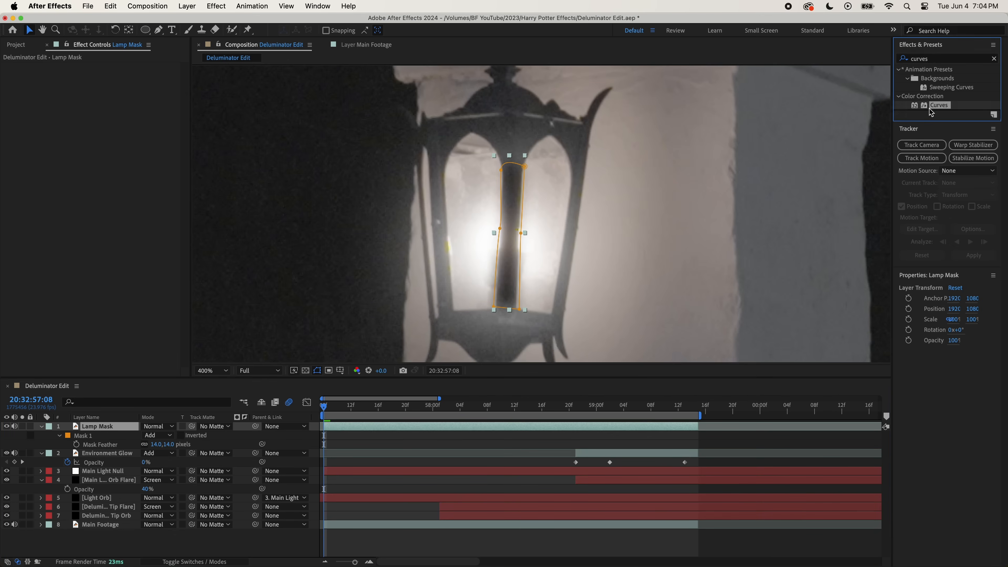
drag(939, 105, 149, 427)
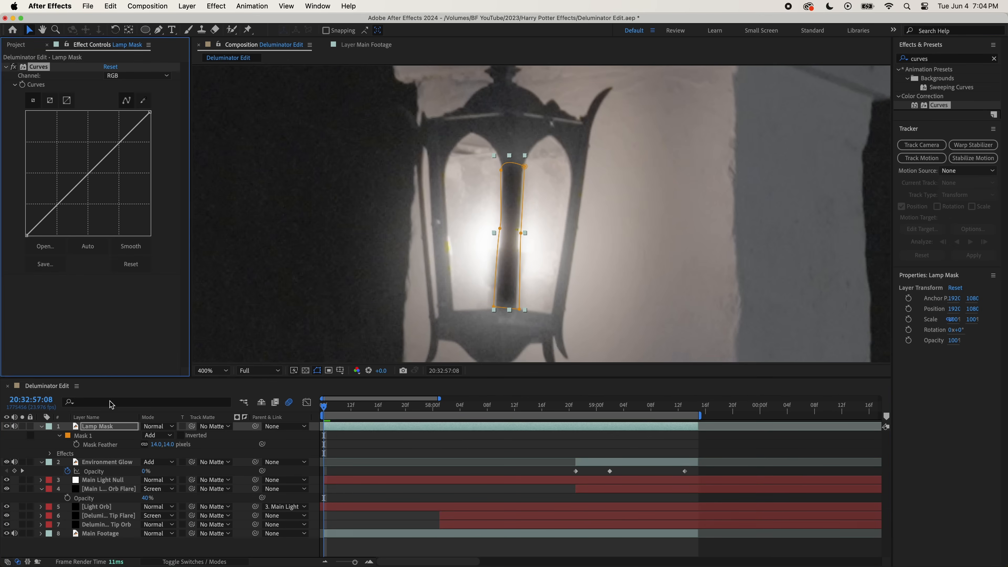
- Brighten the Lamp Mask layer's shadows and midtones with Curves, then keyframe its Mask Path from 20:32:57:08 to follow the lantern's central bar
drag(89, 173, 84, 169)
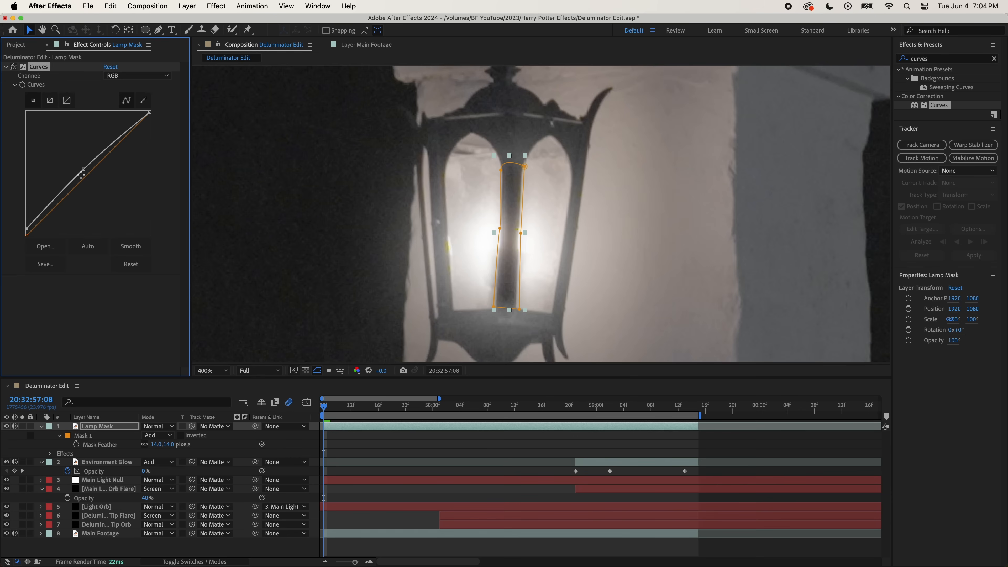
drag(82, 175, 79, 168)
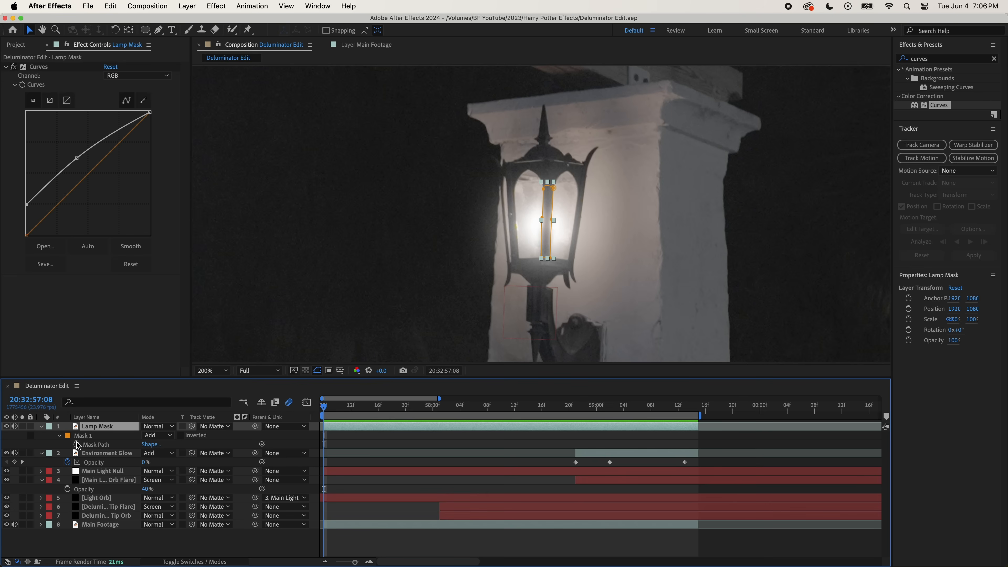
click(77, 444)
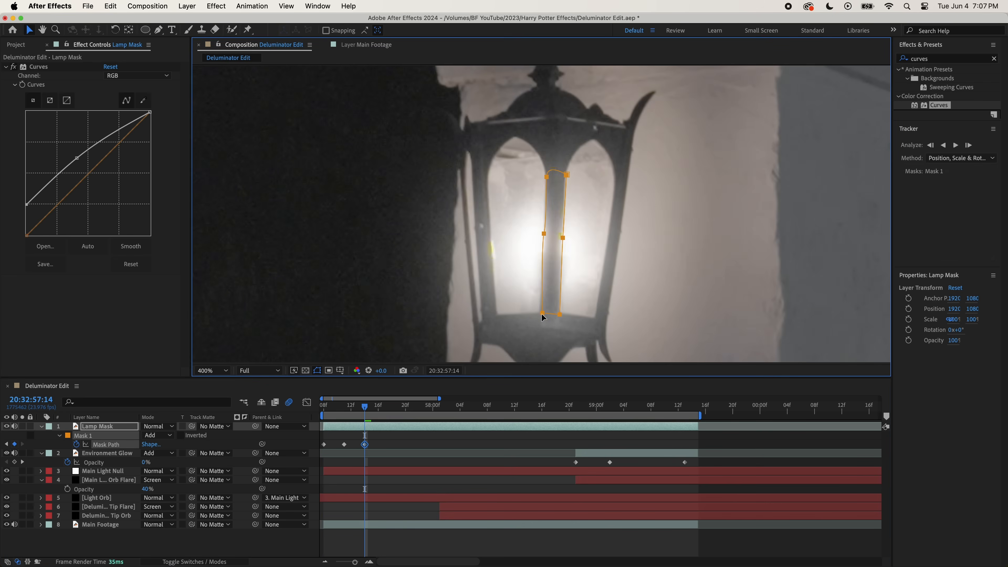
key(Page_Down)
key(Page_Down)
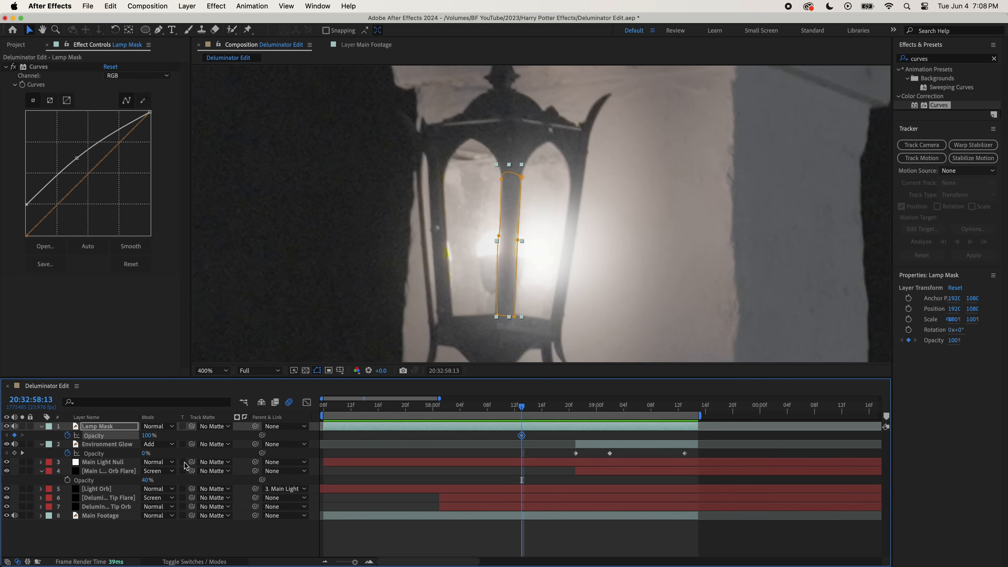
key(Page_Down)
key(Page_Down)
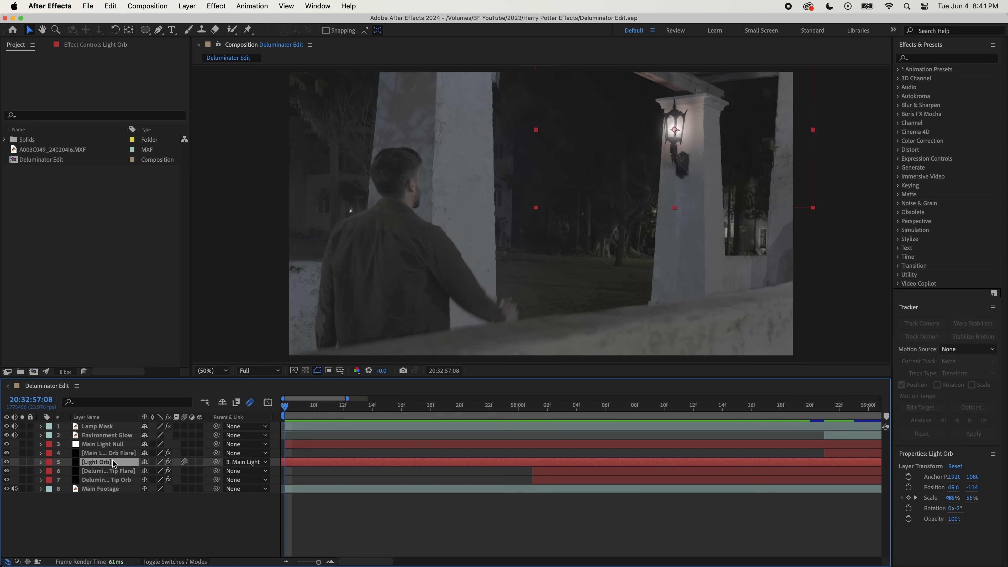
- Duplicate the Light Orb layer and rename the copy Light Streaks
key(super+d)
right_click(123, 462)
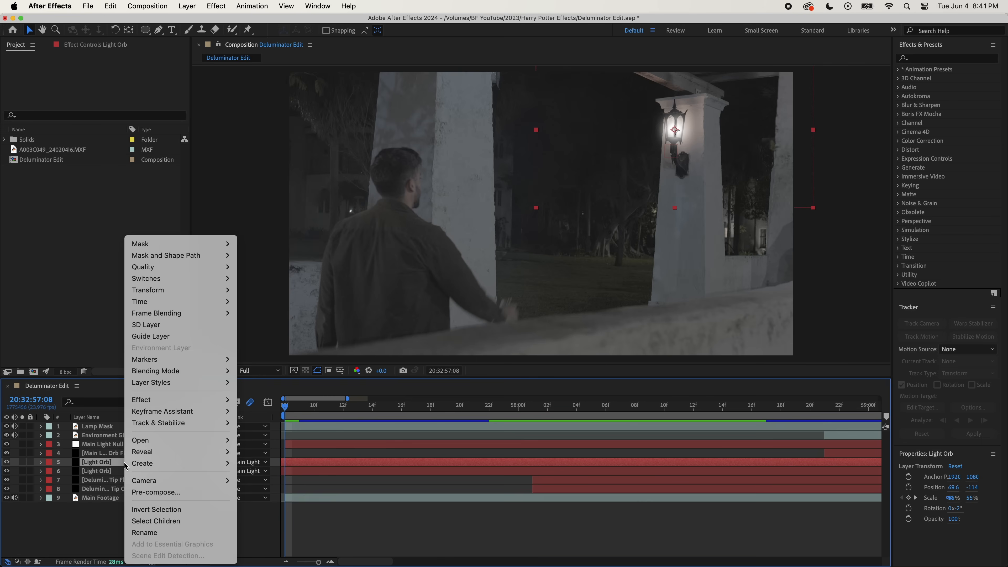
click(159, 533)
text(Light Streaks)
key(Return)
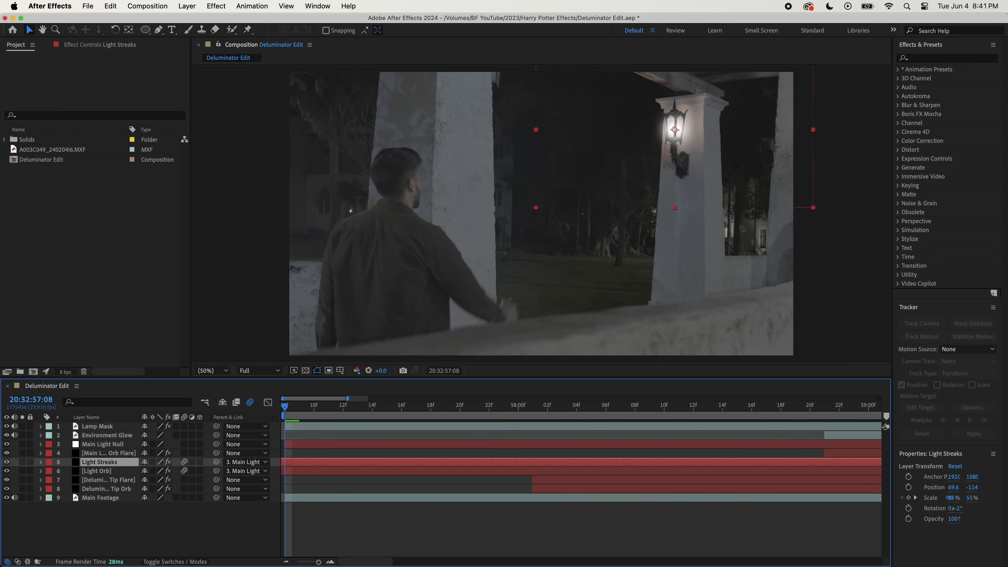
- Split the Light Streaks layer at 20:32:58:14 and delete the part before it
click(727, 420)
key(super+shift+d)
click(710, 471)
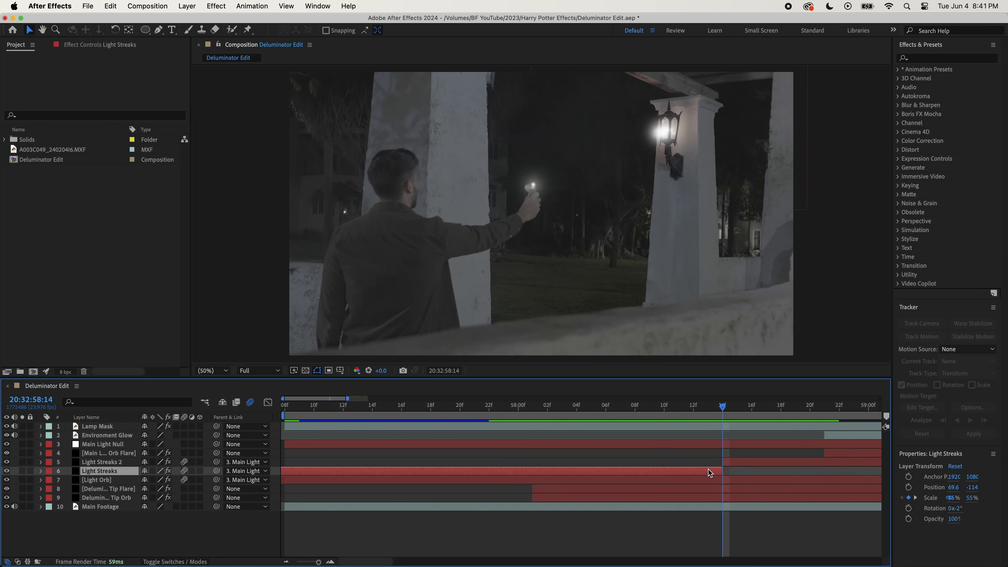
key(Delete)
- Split the Light Streaks layer at 20:32:58:21 and delete the part after it
key(super+Right)
key(super+Right)
key(super+Right)
key(super+Right)
key(super+Right)
key(super+Right)
key(super+Right)
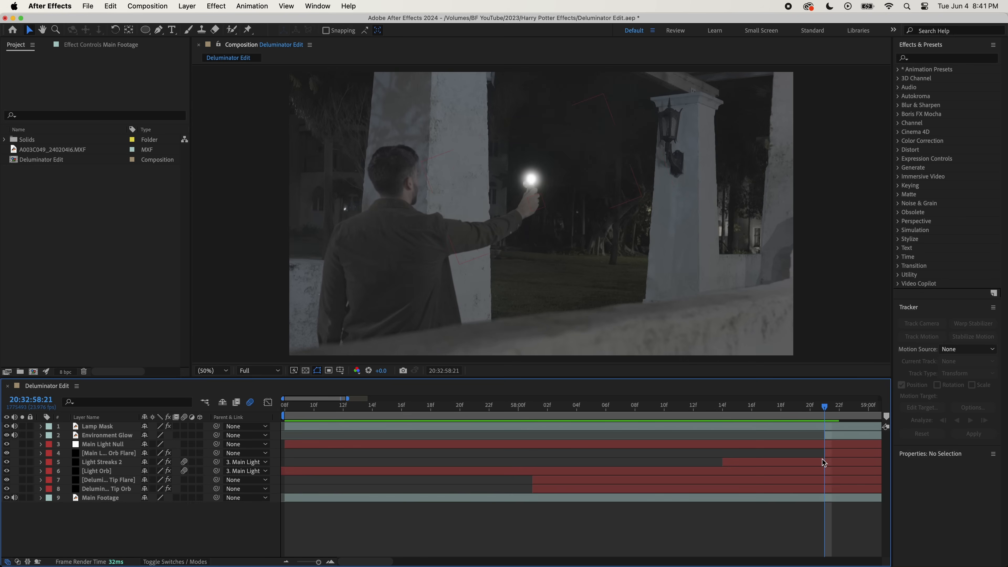
click(821, 462)
key(super+shift+d)
key(Delete)
- Set the Light Streaks layer's Opacity to 25%, and replace its Scale keyframes with a constant 30%
drag(831, 407, 775, 406)
click(756, 462)
key(t)
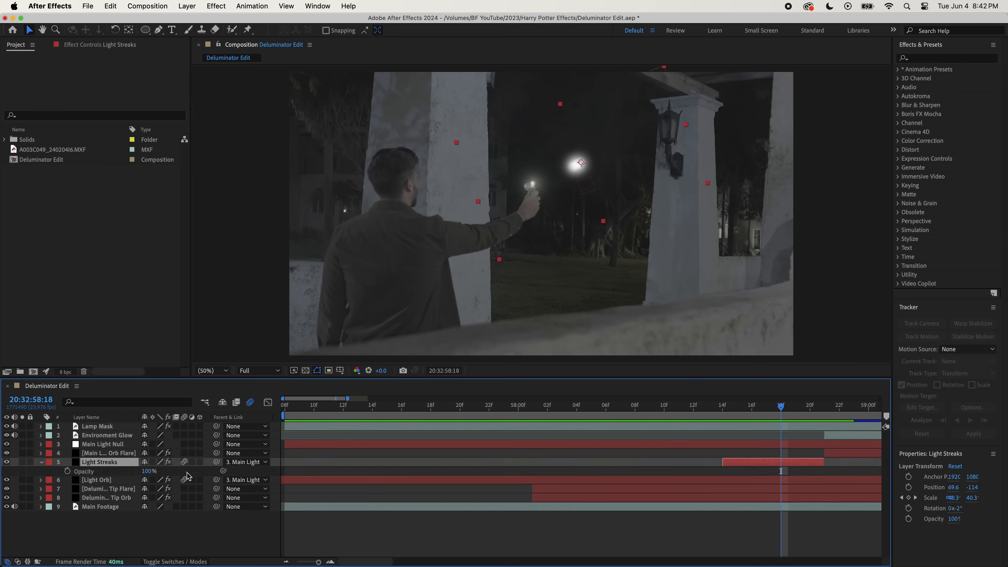
text(25)
key(Return)
key(s)
click(67, 471)
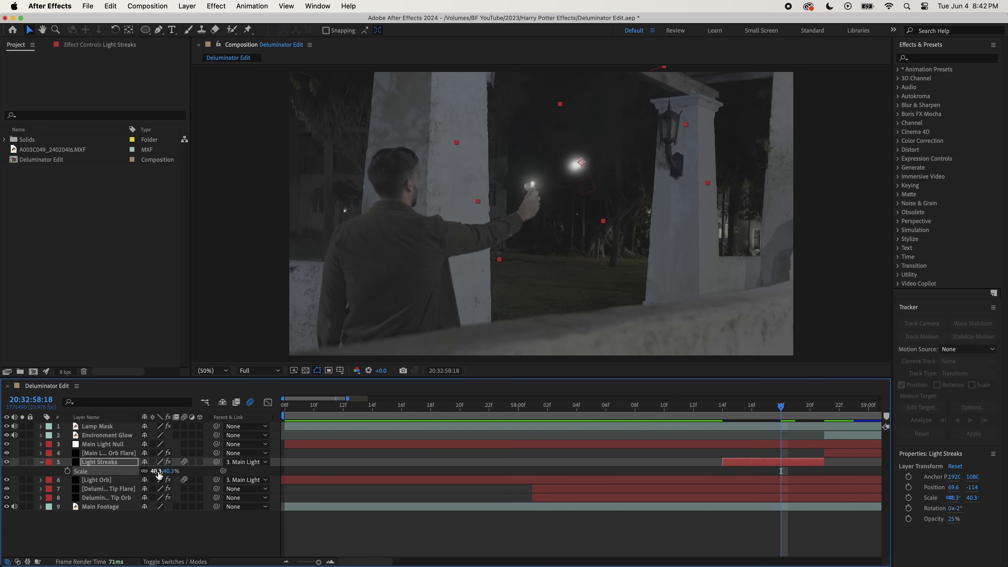
text(3)
- Apply Turbulent Displace to the Light Streaks layer with Amount 600 and Size 50
mouse_move(941, 79)
mouse_down()
mouse_move(492, 119)
mouse_move(111, 187)
mouse_up()
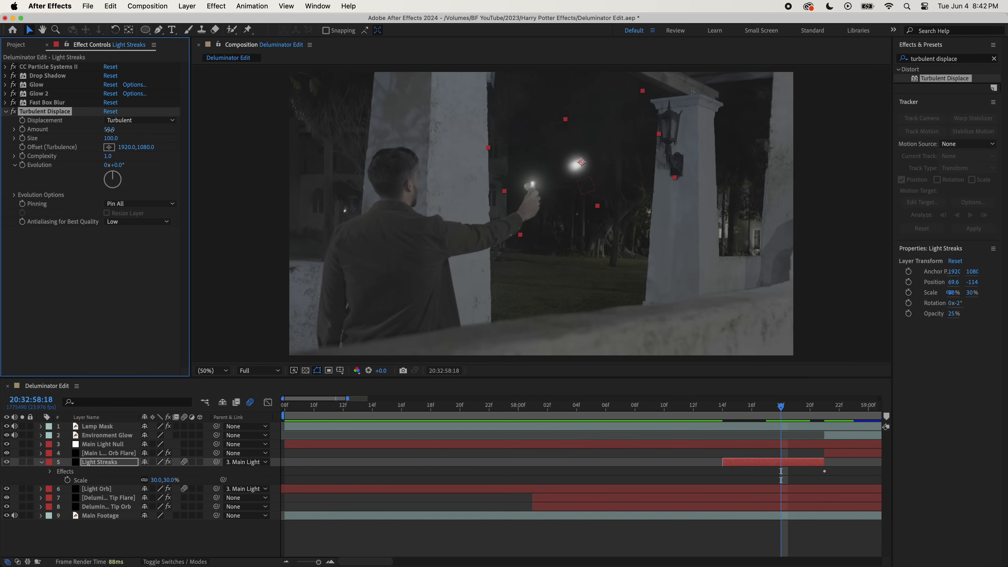
click(121, 138)
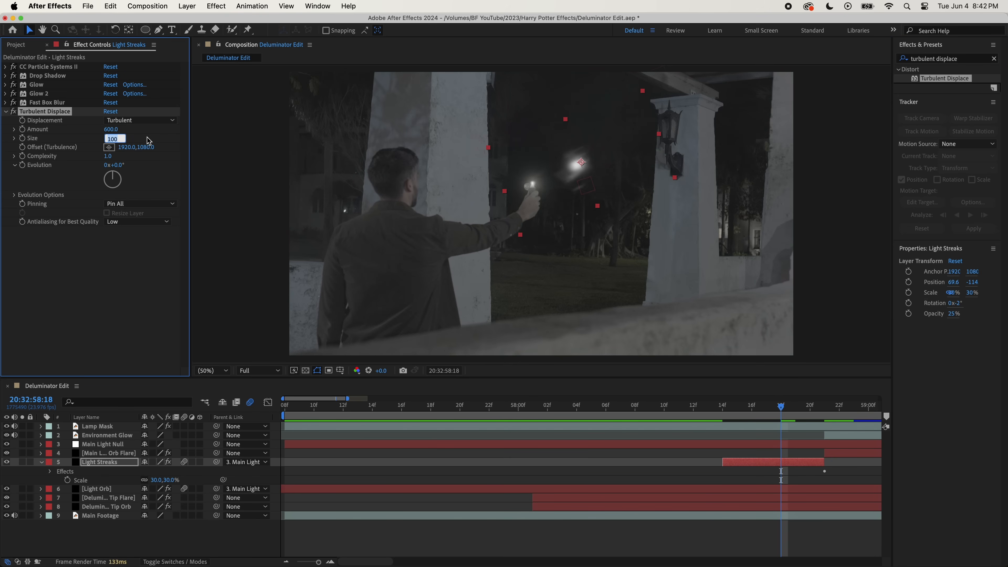
- Reposition and stretch the Light Streaks layer so the streaks trail behind the flying orb at 20:32:58:18
key(p)
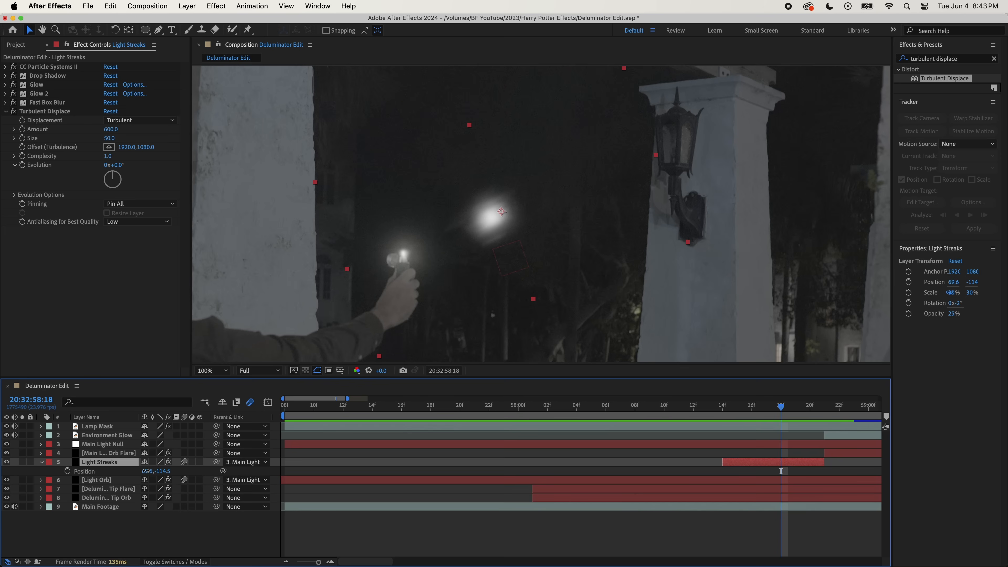
drag(146, 471, 221, 455)
click(549, 215)
drag(549, 216, 531, 218)
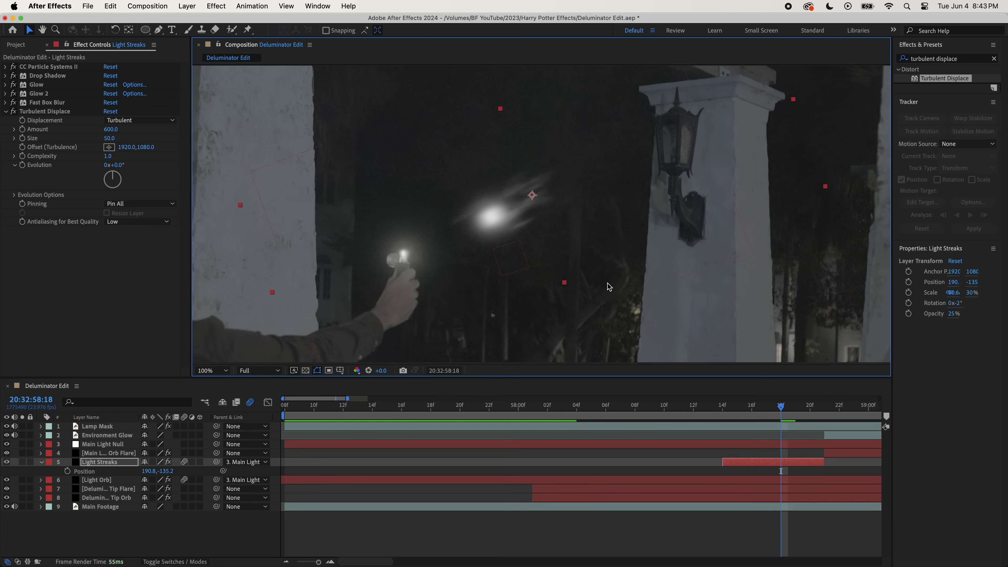
drag(562, 281, 543, 261)
mouse_move(505, 216)
mouse_down()
mouse_move(517, 204)
mouse_move(524, 211)
mouse_up()
- Keyframe the Light Streaks layer's Position between 20:32:58:14 and 20:32:58:20 so the streaks stay behind the orb
click(67, 470)
key(Page_Up)
key(Page_Up)
drag(626, 155, 628, 155)
key(Page_Up)
key(Page_Down)
key(Page_Down)
key(Page_Down)
key(Page_Down)
key(Page_Down)
drag(460, 233, 445, 242)
key(Page_Up)
key(Page_Up)
- Keyframe Turbulent Displace's Offset (Turbulence) and Evolution on the Light Streaks layer so the streaks change along the flight
click(23, 148)
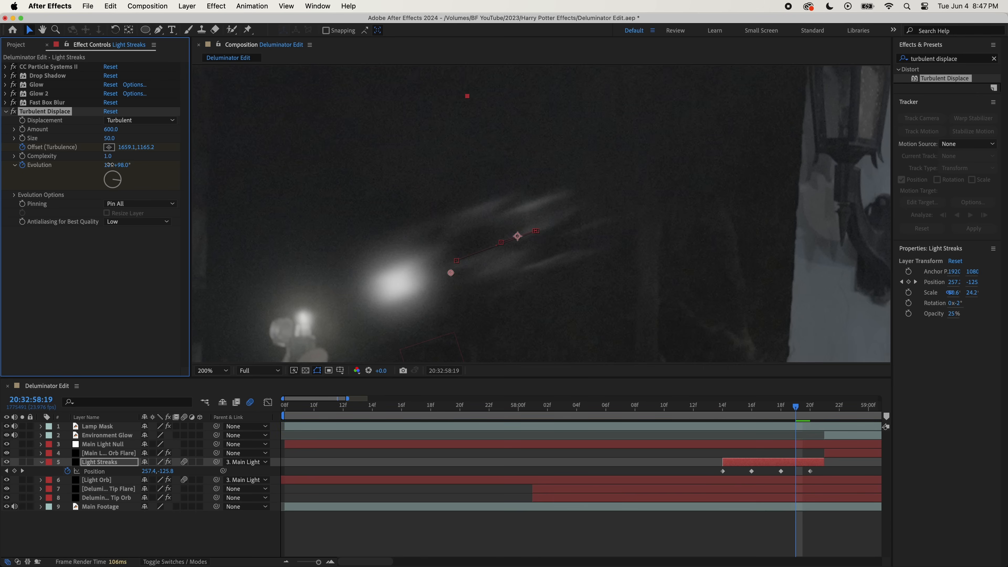
drag(110, 166, 131, 164)
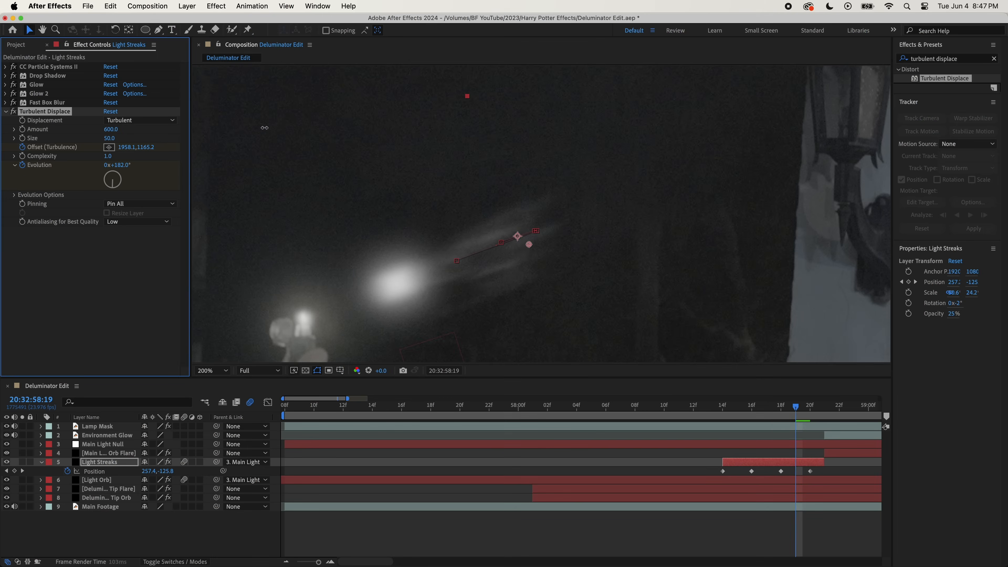
- Apply Mesh Warp to the Light Streaks layer and keyframe its Distortion Mesh from 20:32:58:17, bending the streaks behind the orb
mouse_move(264, 127)
mouse_down()
mouse_move(286, 124)
mouse_move(253, 133)
mouse_up()
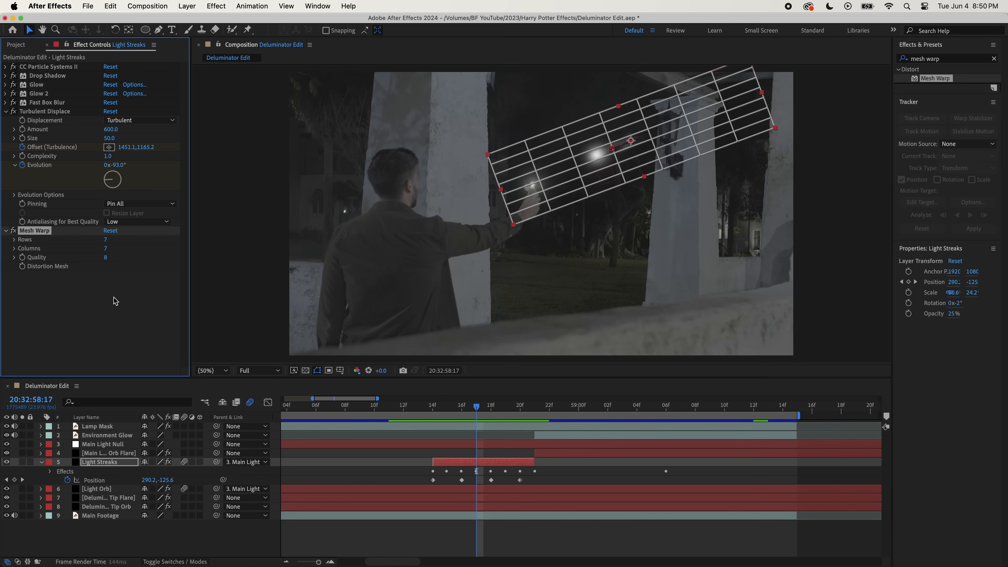
click(6, 111)
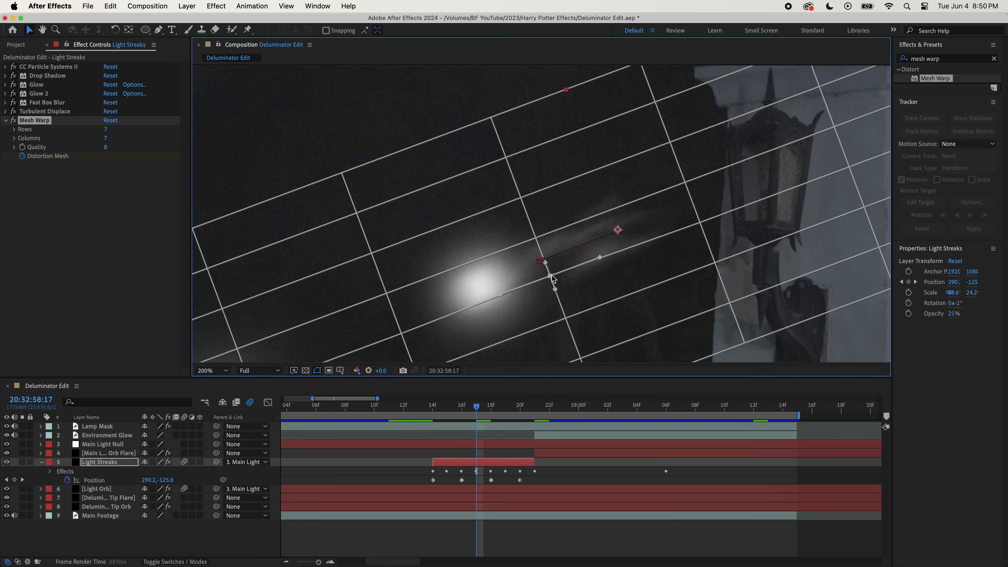
drag(551, 277, 539, 251)
drag(700, 223, 698, 213)
key(Page_Up)
drag(621, 212, 642, 248)
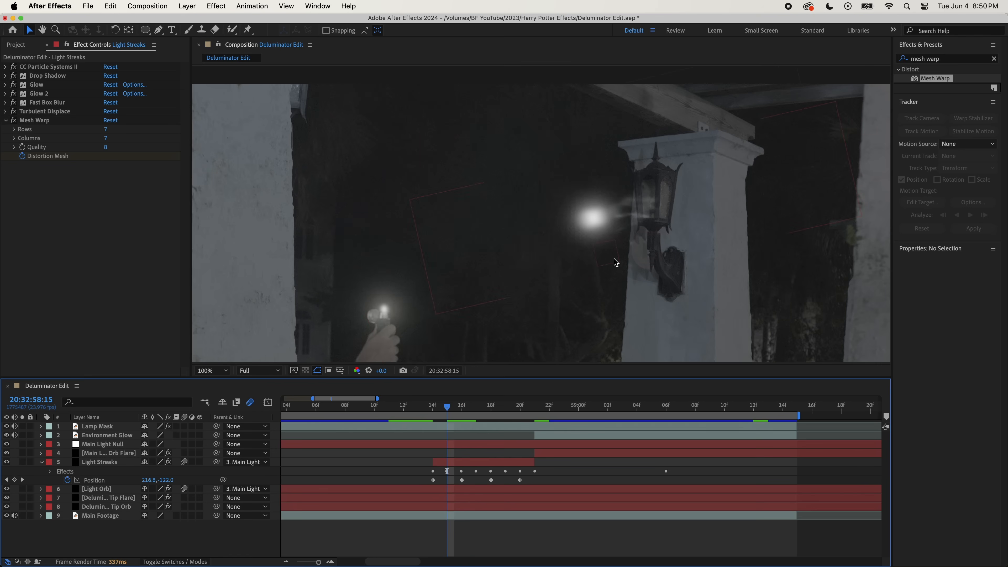
- Create a black 3840 × 2160 px solid named Saber and place it directly below the Main Light Null layer
click(187, 7)
mouse_move(206, 21)
click(317, 33)
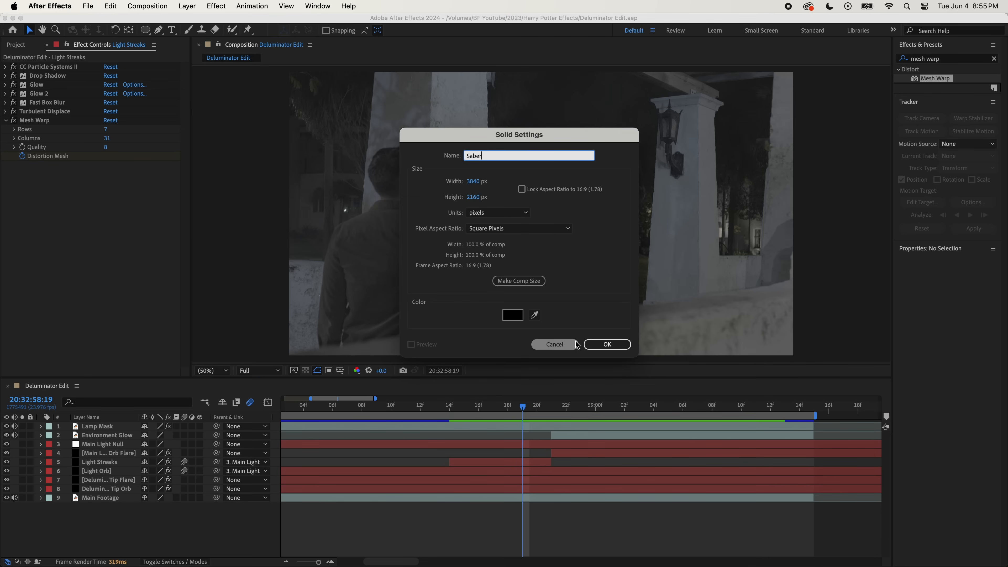
click(607, 345)
drag(98, 431, 100, 449)
- Trim the Saber layer to run from 20:32:58:14 to 20:32:58:21
click(450, 406)
key(super+shift+d)
click(440, 463)
key(Delete)
click(532, 453)
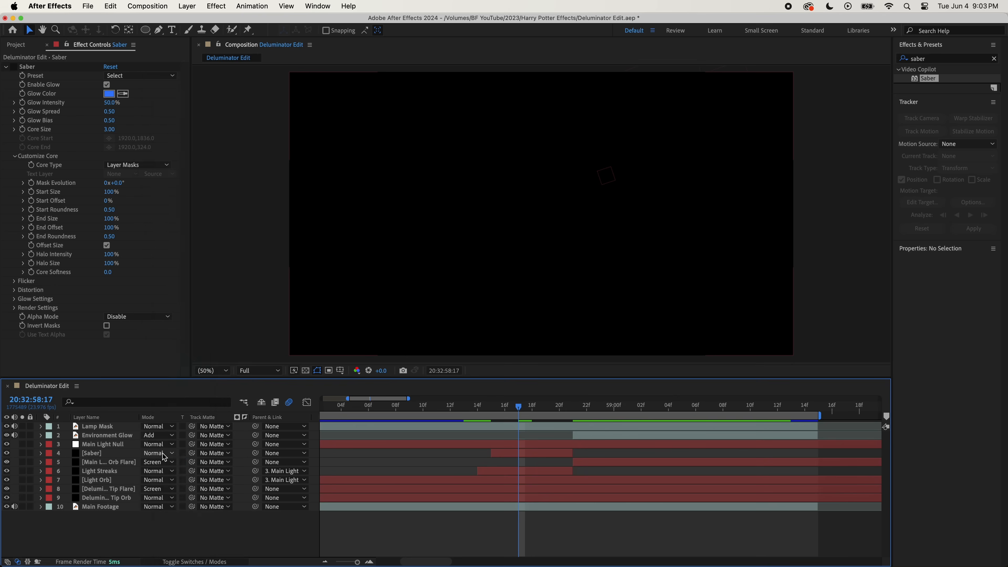
- Set the Saber layer's blending mode to Screen and draw two curved open mask paths trailing from the orb at 20:32:58:15
click(165, 453)
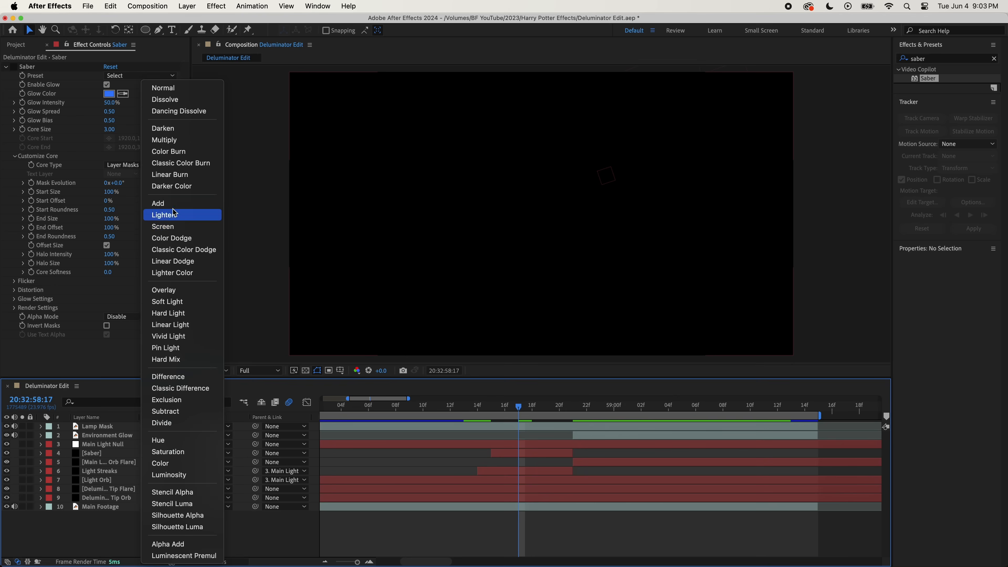
click(174, 230)
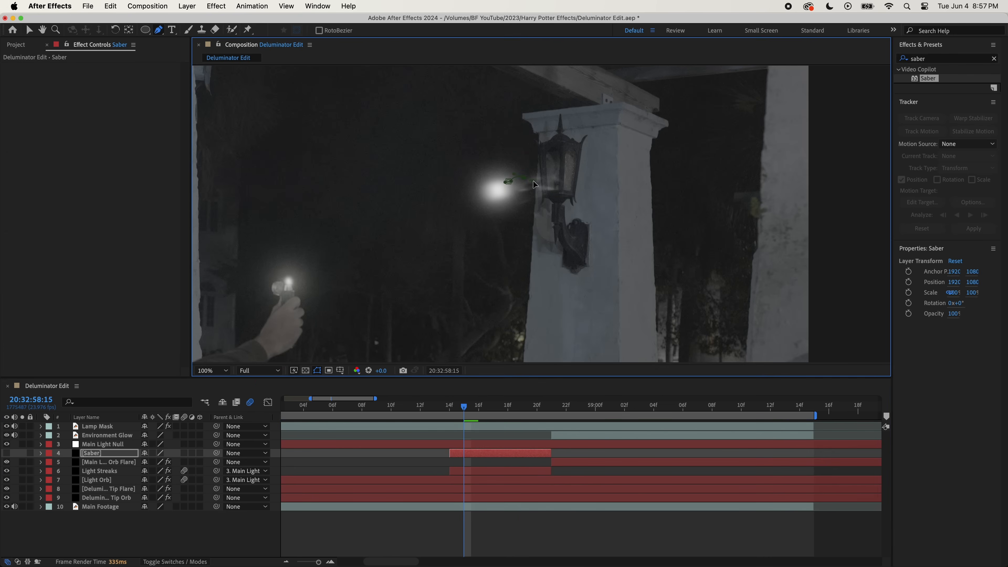
click(552, 176)
key(v)
key(g)
click(509, 196)
key(v)
- Keyframe both Saber mask paths frame by frame from 20:32:58:15 to 20:32:58:20, reshaping them along the orb's streaks
click(479, 455)
scroll(495, 208, up, 1)
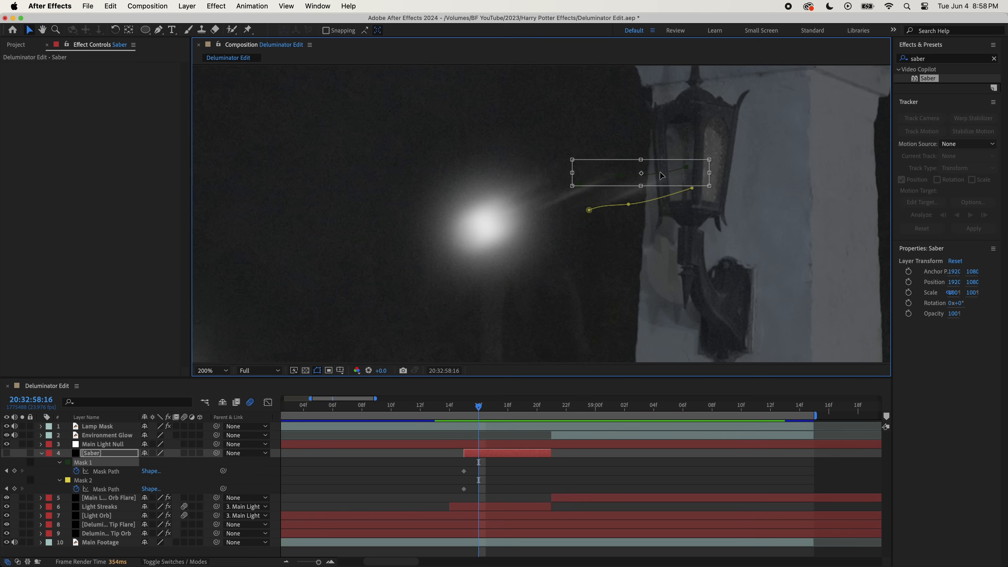
drag(660, 171, 574, 190)
double_click(591, 210)
drag(644, 191, 570, 212)
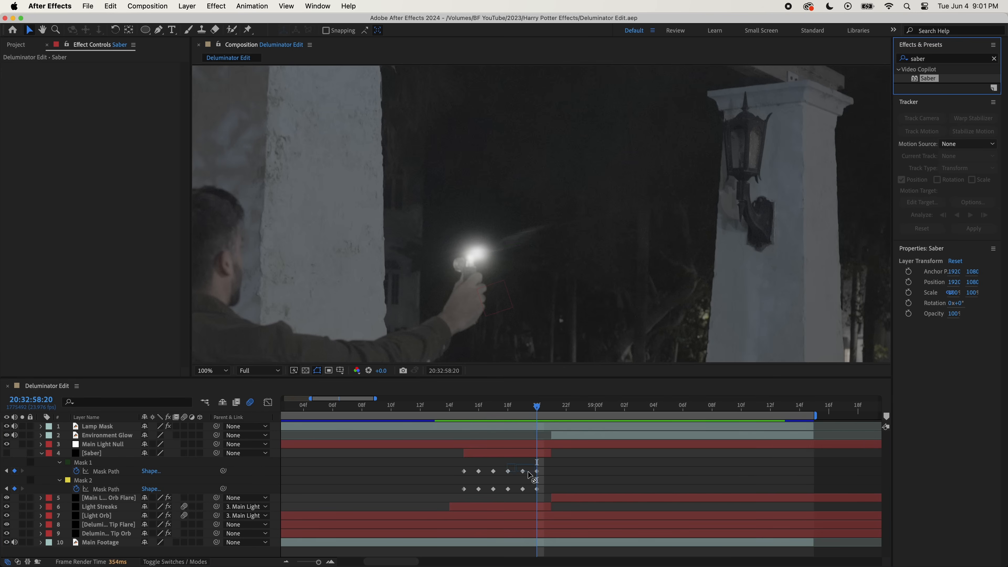
- Apply the Saber effect to the Saber layer and set its Core Type to Layer Masks
drag(489, 463, 489, 460)
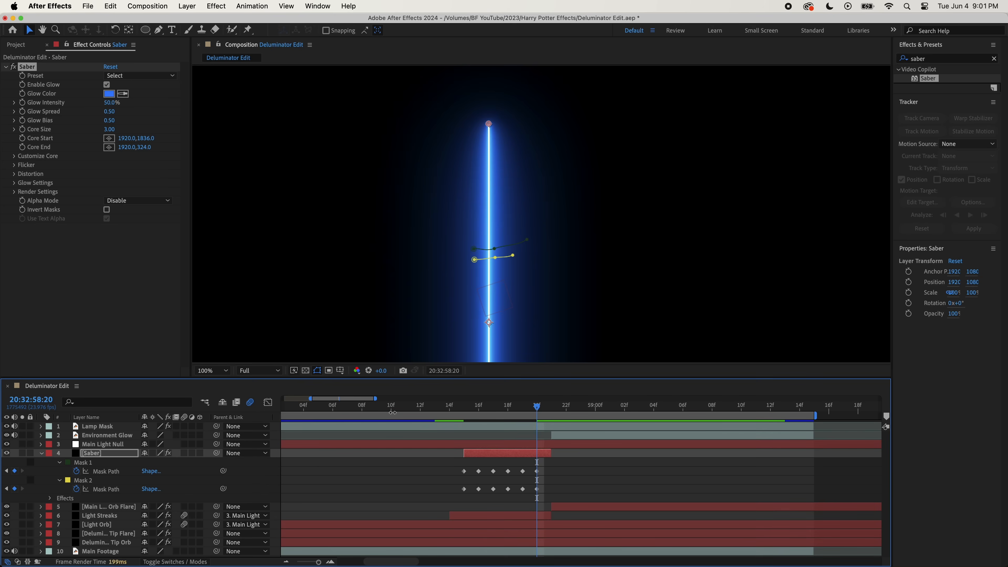
click(213, 370)
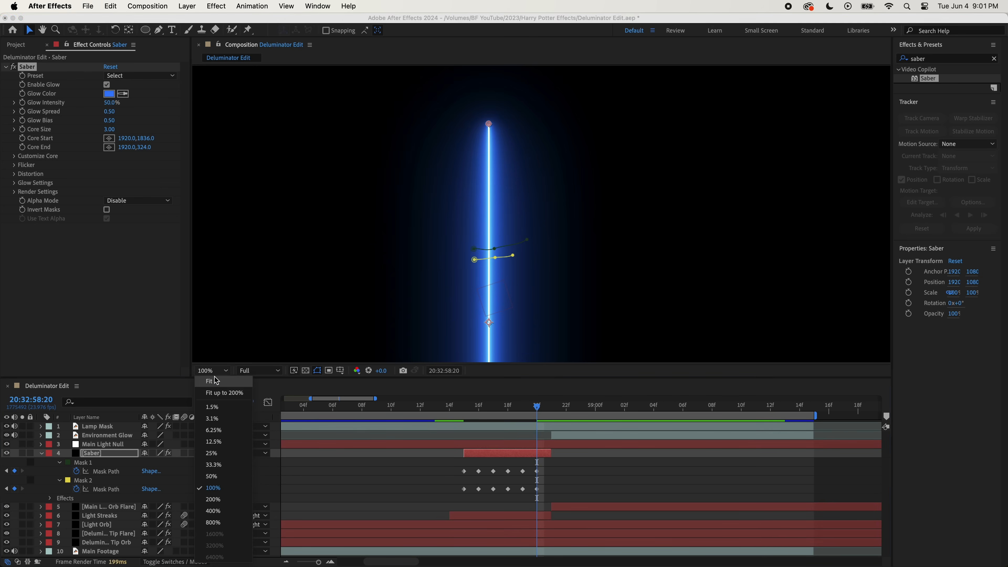
click(214, 383)
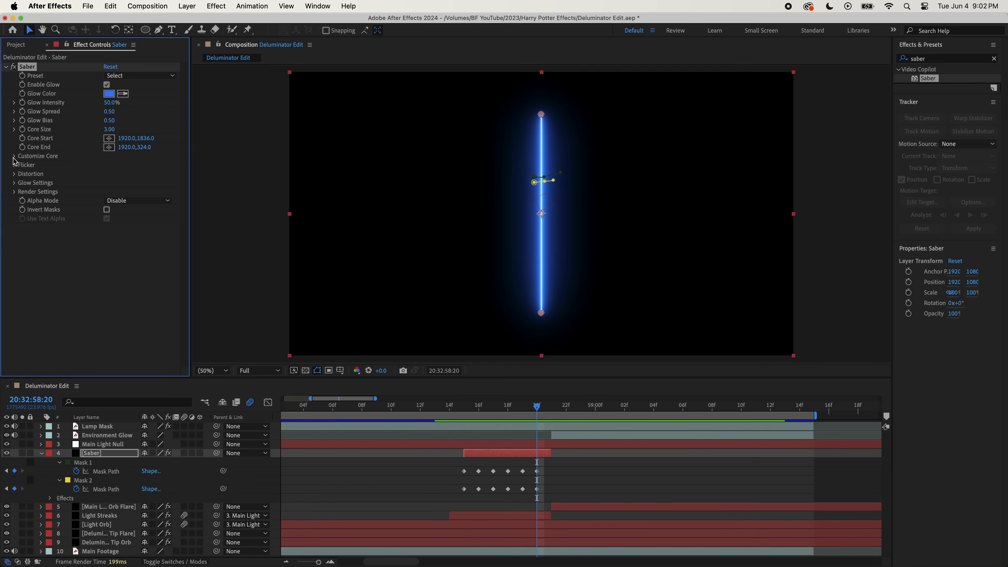
click(14, 156)
click(142, 165)
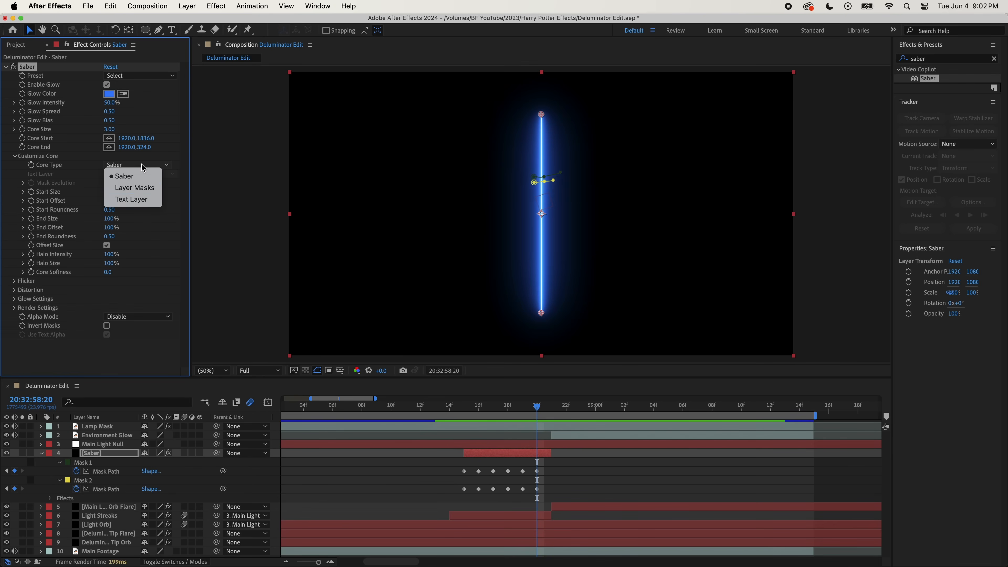
click(138, 191)
key(F4)
click(406, 490)
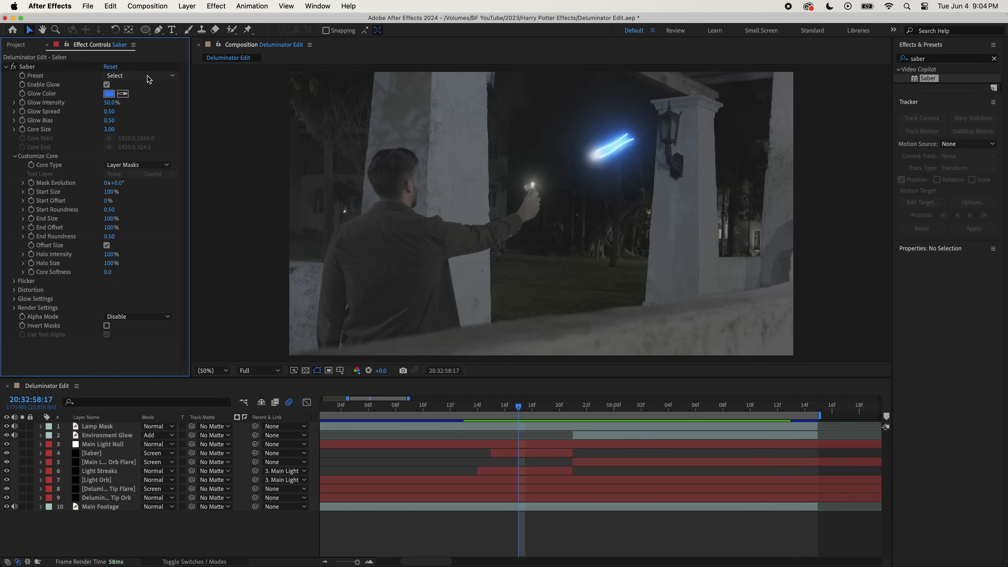
- Set the Saber effect to the GhostBuster preset with a white Glow Color and a Glow Intensity of 16%
click(147, 76)
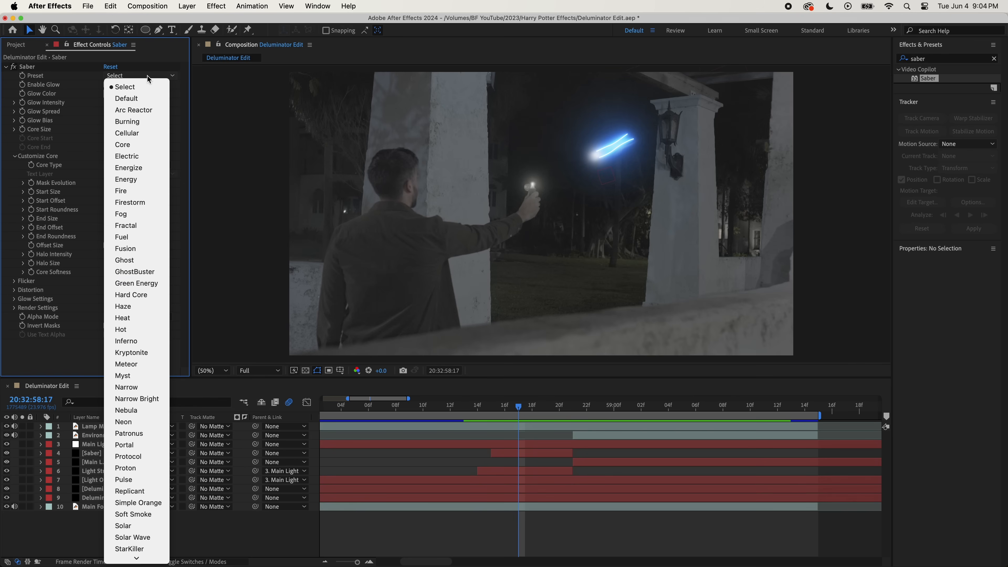
click(135, 271)
click(109, 93)
drag(524, 280, 464, 239)
click(716, 259)
drag(109, 102, 109, 102)
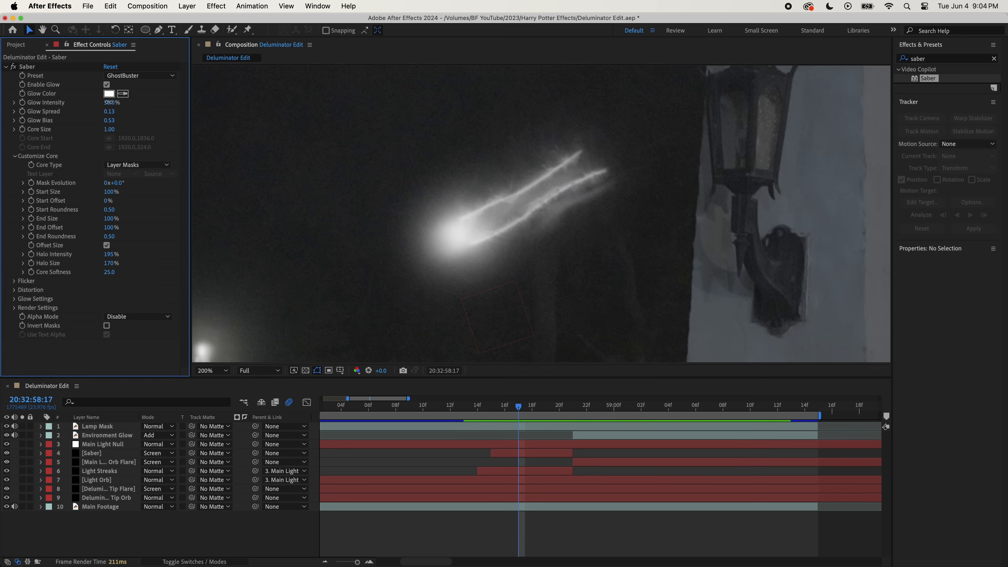
text(16)
key(Return)
click(437, 526)
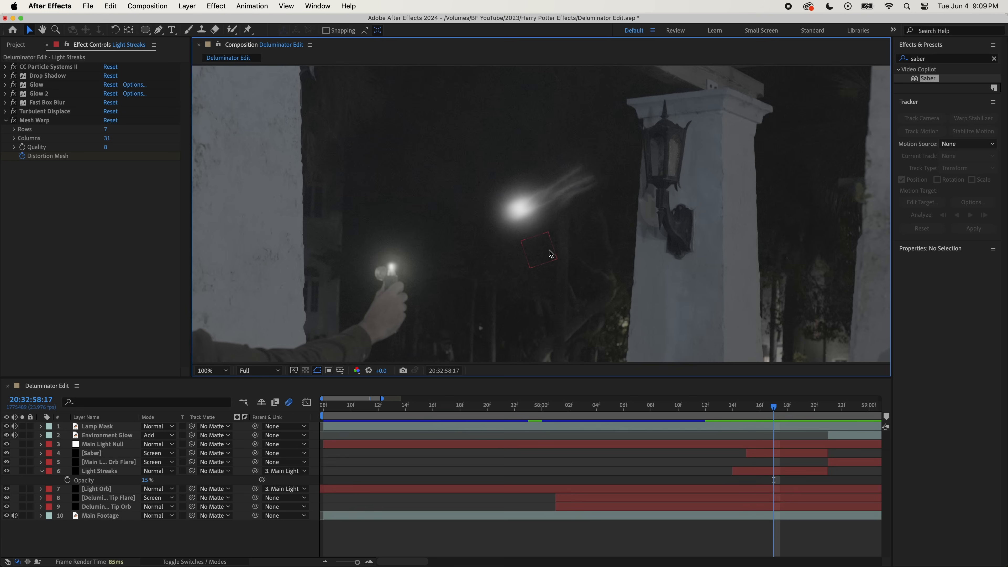
- Check the finished streaks frame by frame from 20:32:58:17 and preview the shot from 20:32:58:12
key(Page_Down)
key(Page_Down)
key(Page_Down)
key(Page_Down)
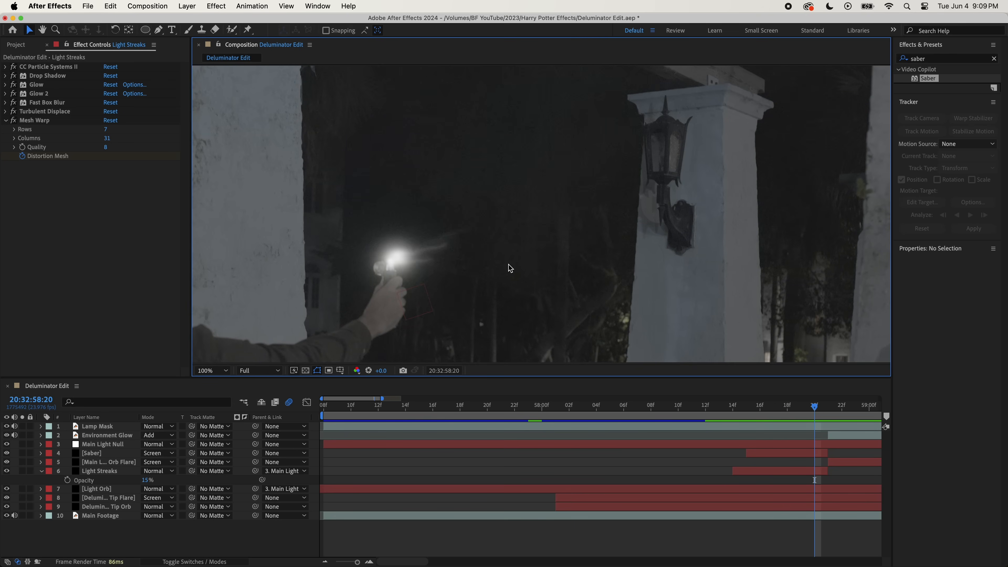
click(706, 412)
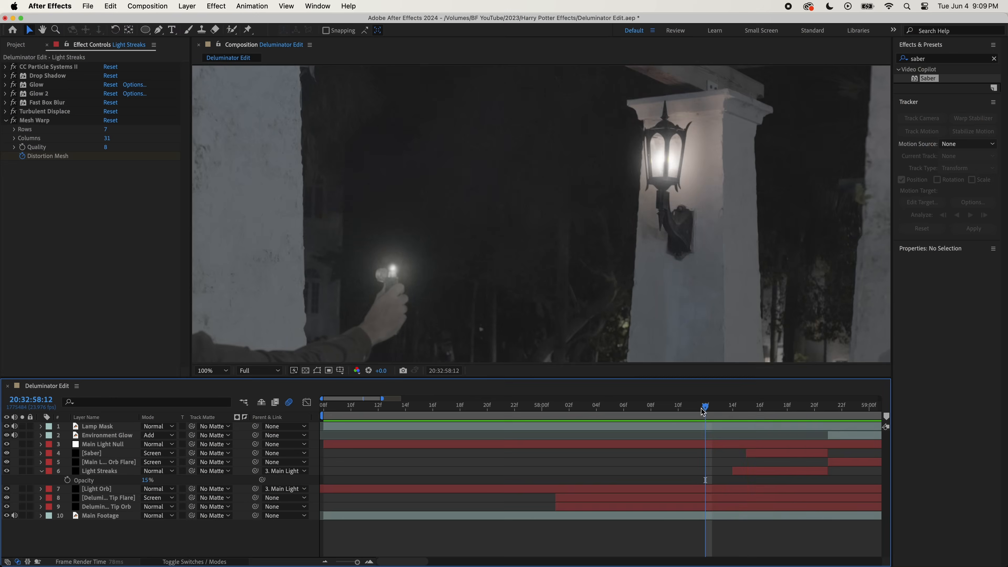
key(space)
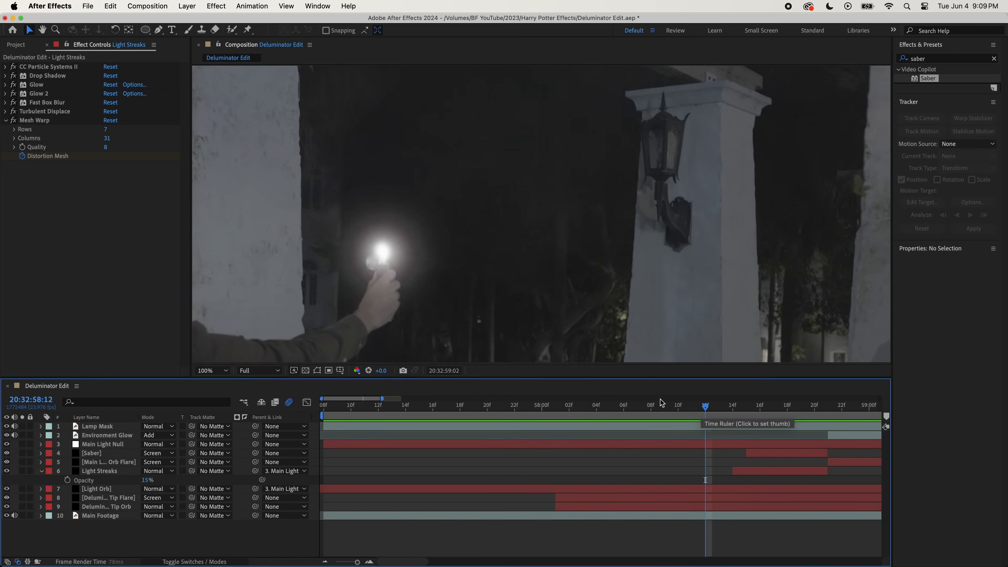